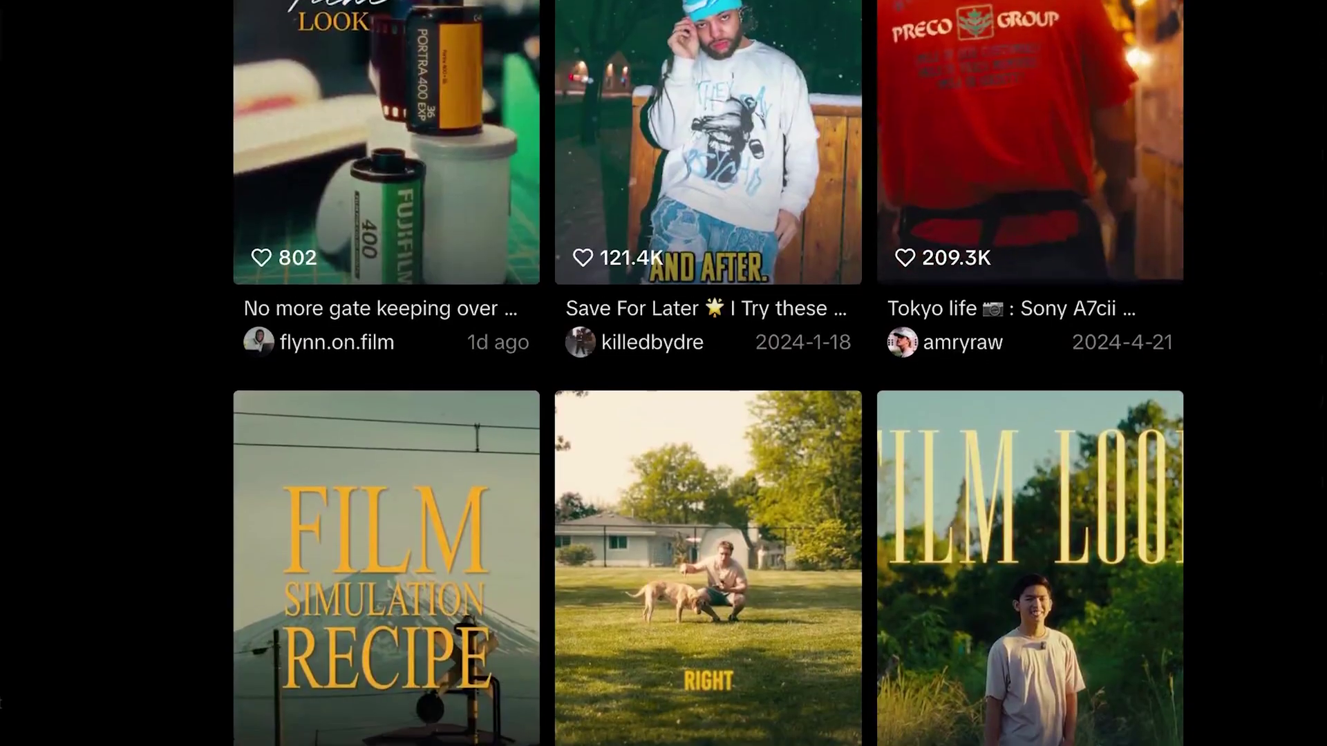
scroll(709, 373, down, 10)
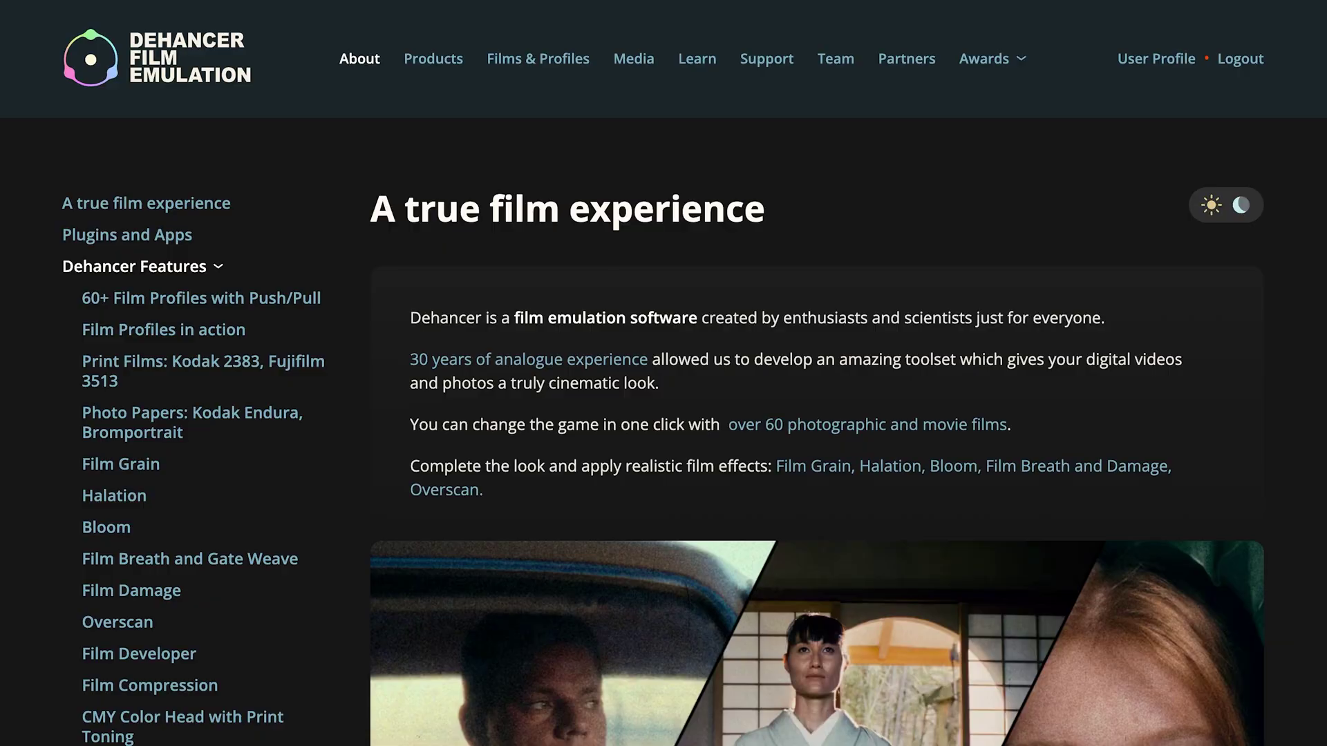
Browse the Dehancer features page, then the Products page listing the video plugins
scroll(663, 373, down, 4)
scroll(664, 373, down, 15)
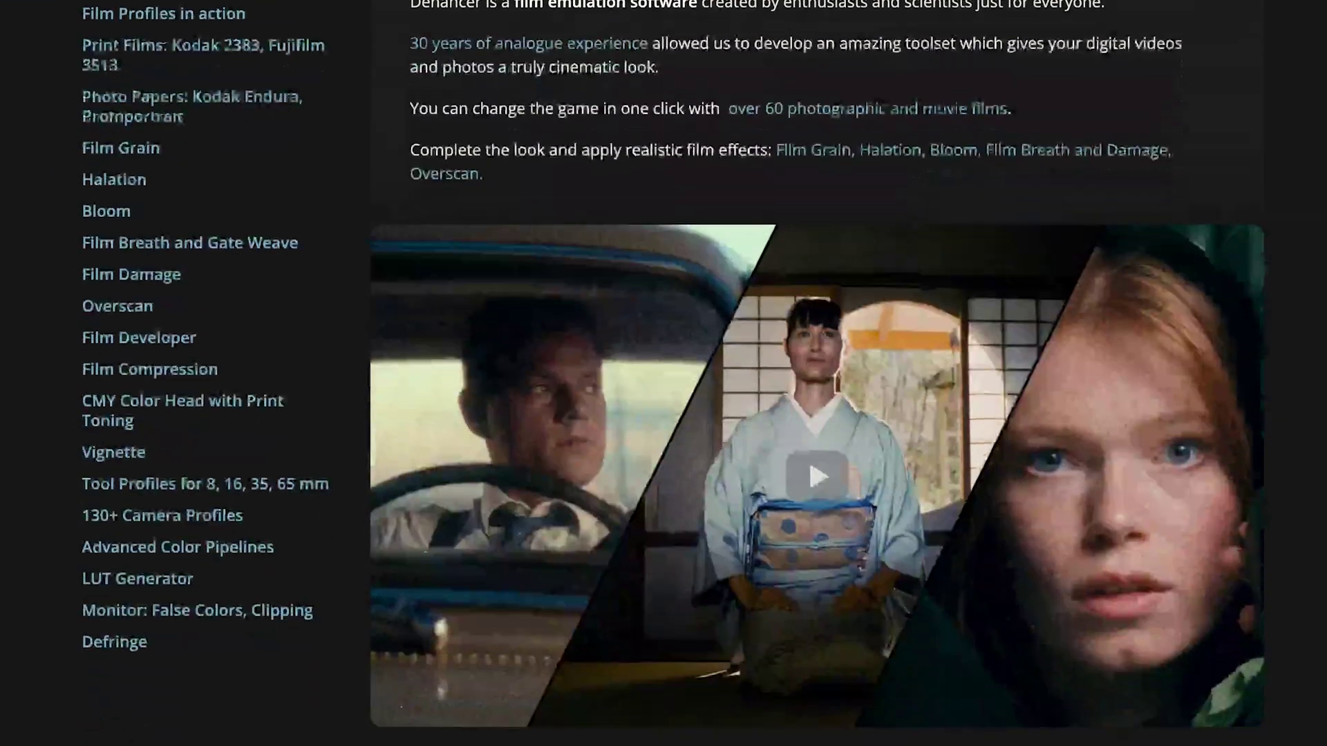
scroll(664, 373, down, 15)
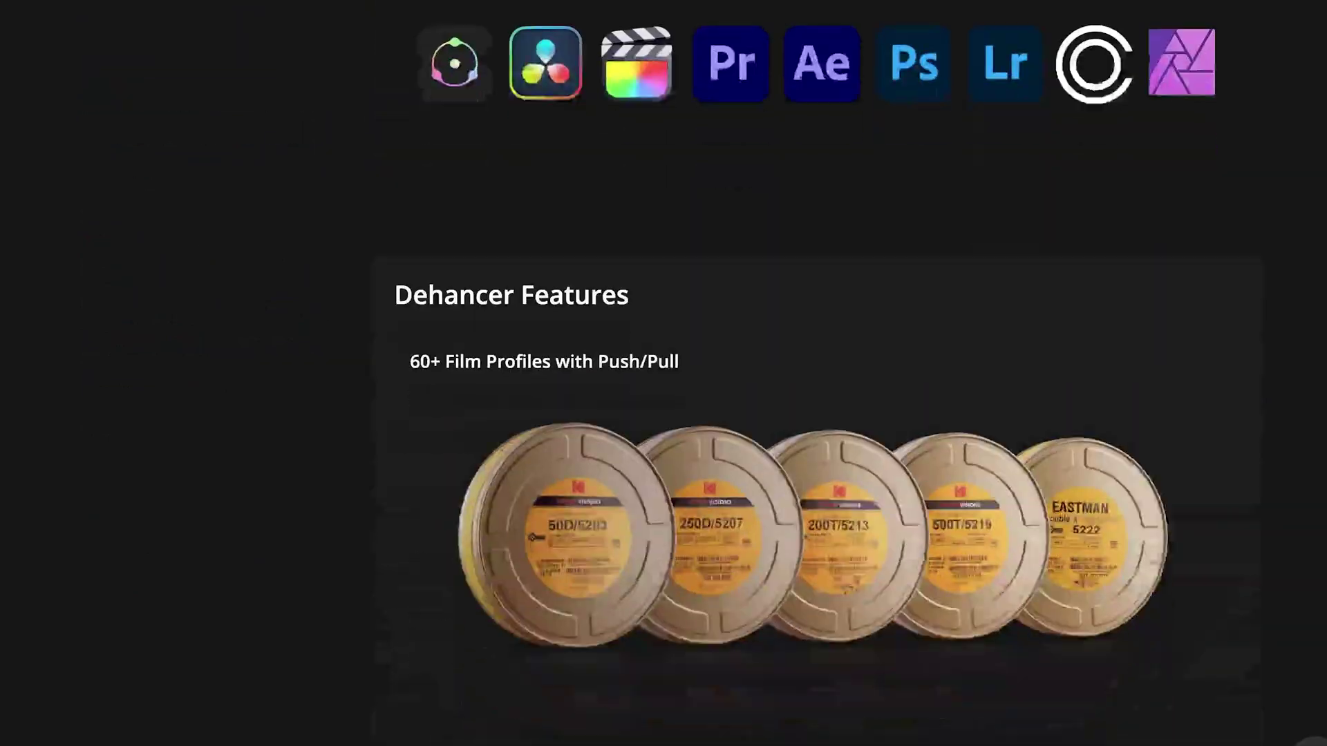
scroll(663, 373, down, 15)
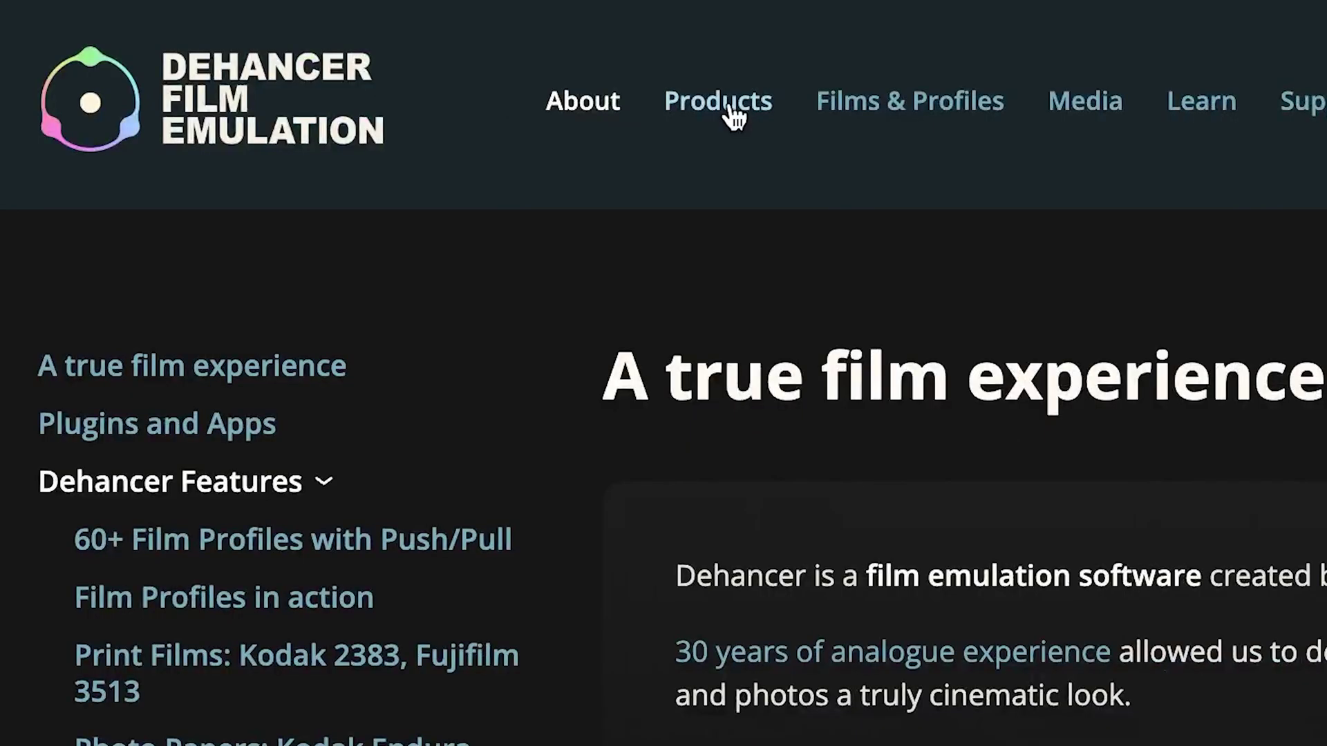
click(734, 115)
scroll(559, 626, down, 5)
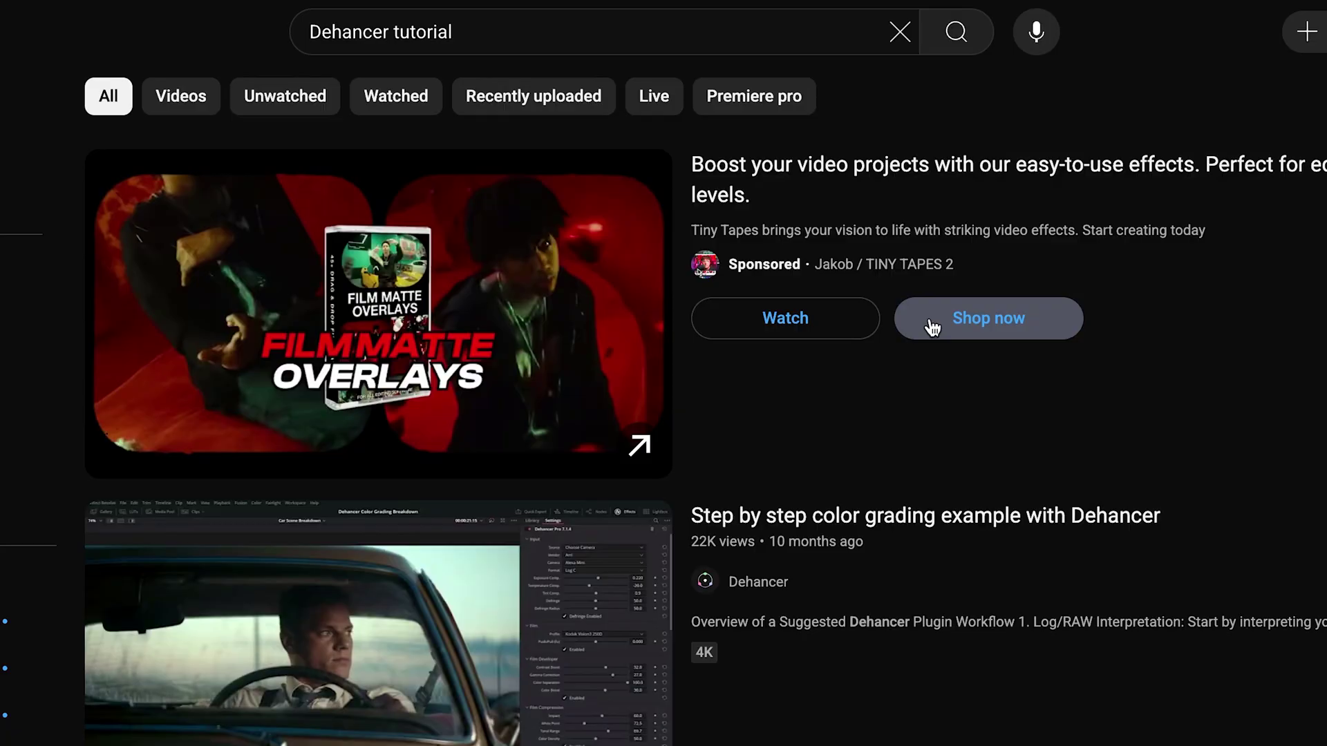
scroll(930, 325, down, 10)
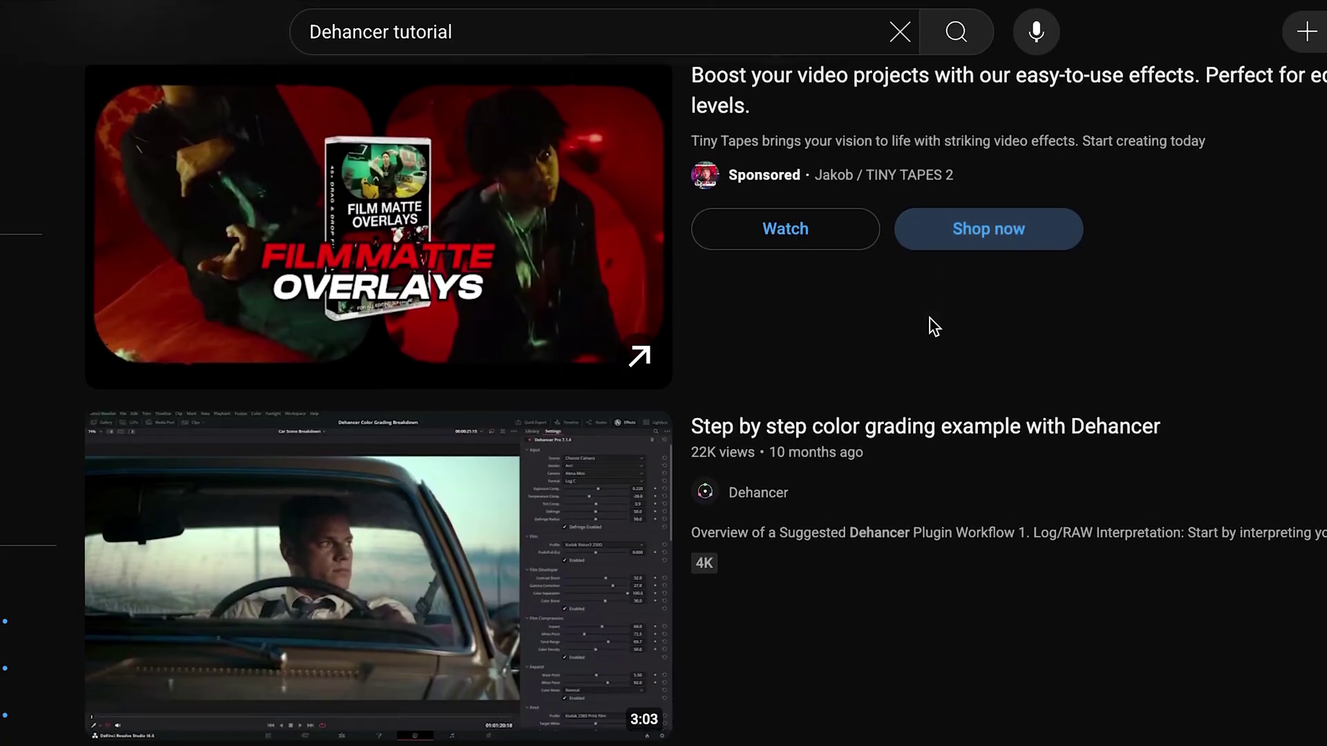
scroll(931, 319, down, 8)
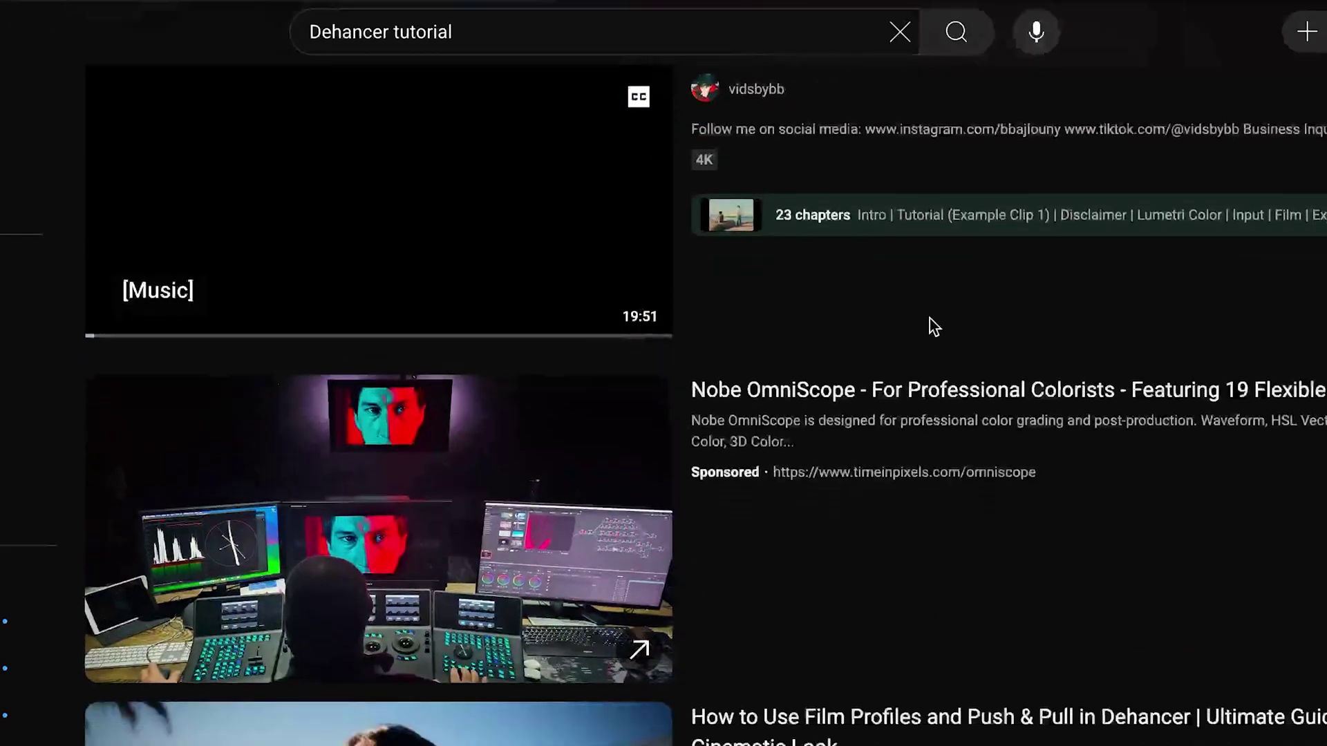
scroll(931, 320, down, 9)
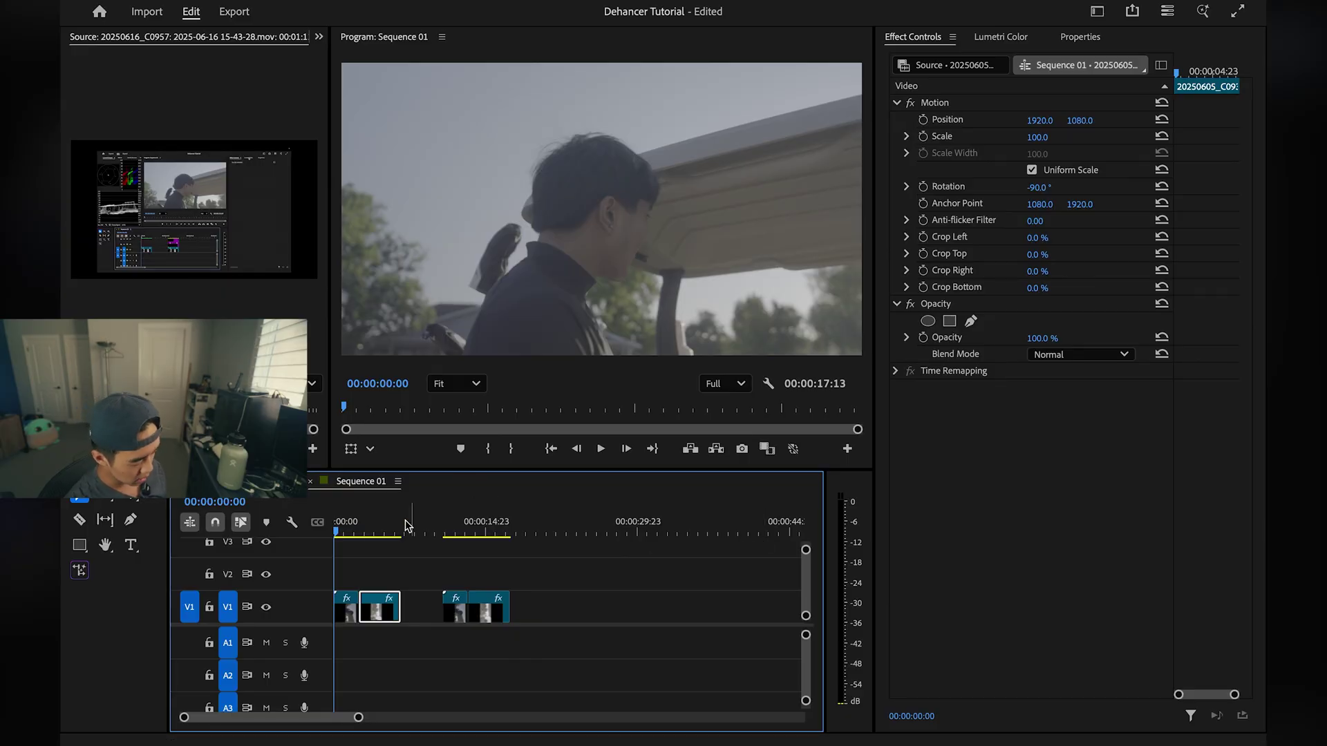
Preview the sequence footage and show the Effects panel from the hidden-panels menu
drag(338, 533, 296, 558)
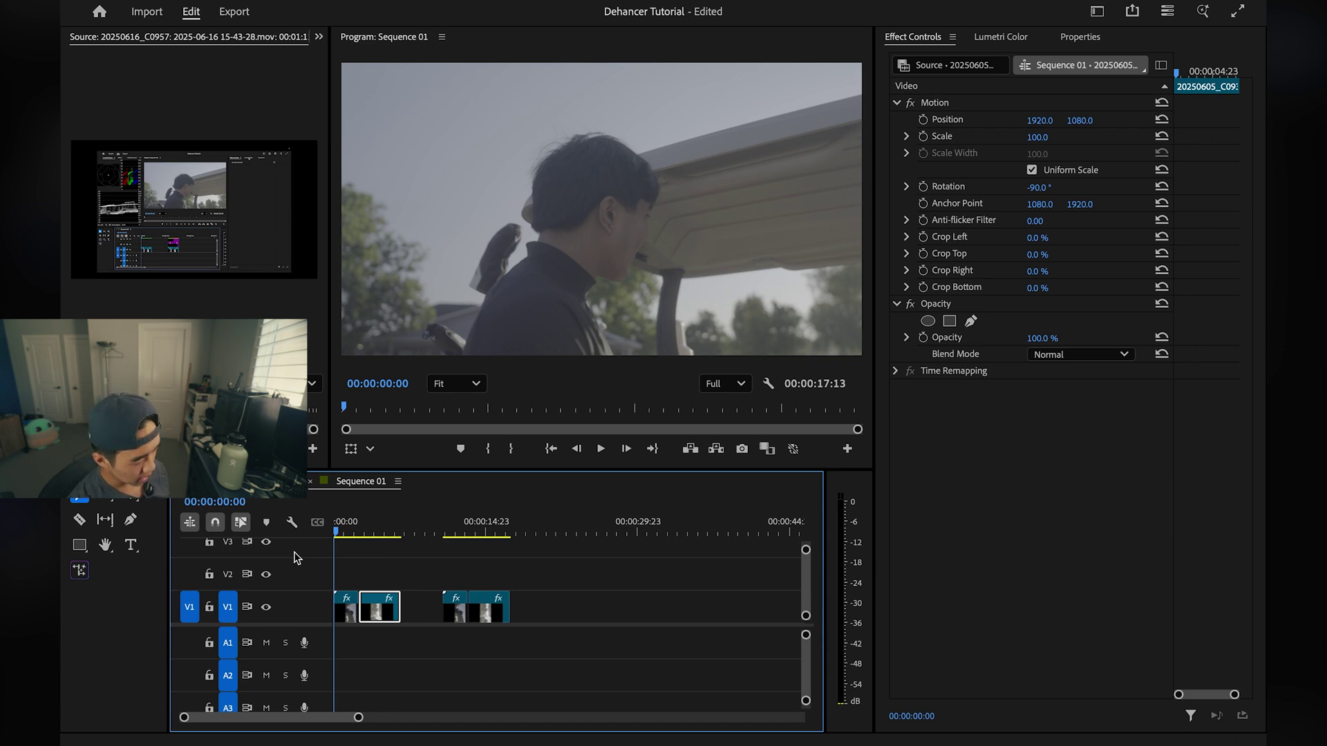
click(319, 36)
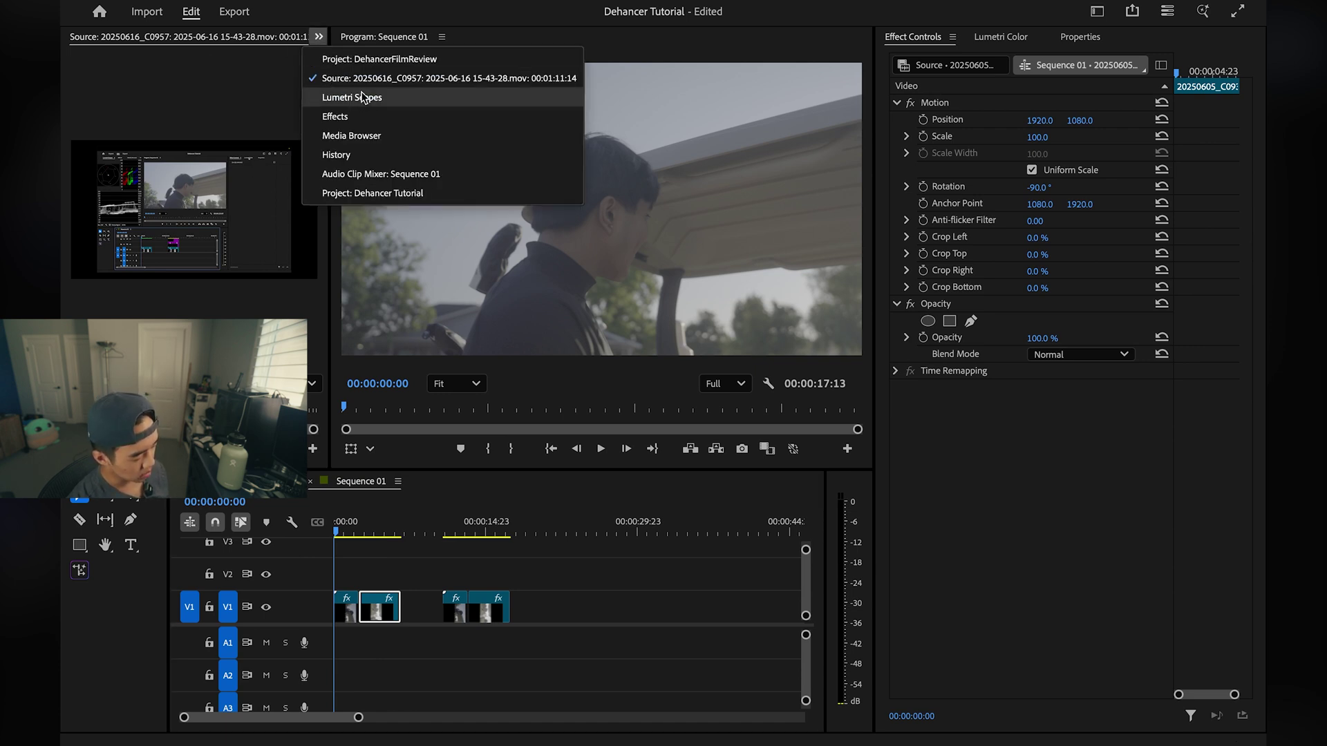
click(364, 117)
Search effects for 'dehancer' and drag Dehancer Pro v7.3.1 onto the first timeline clip
click(211, 62)
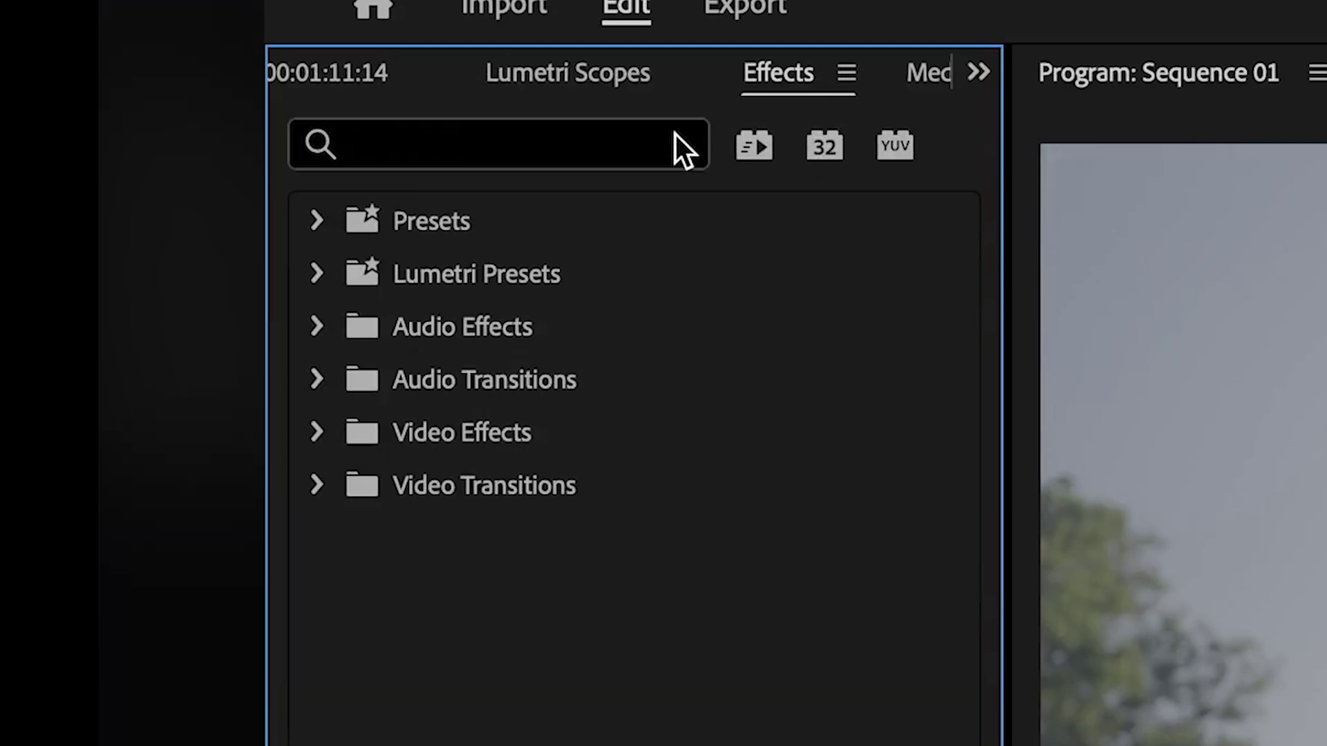
click(171, 64)
text(dehancer)
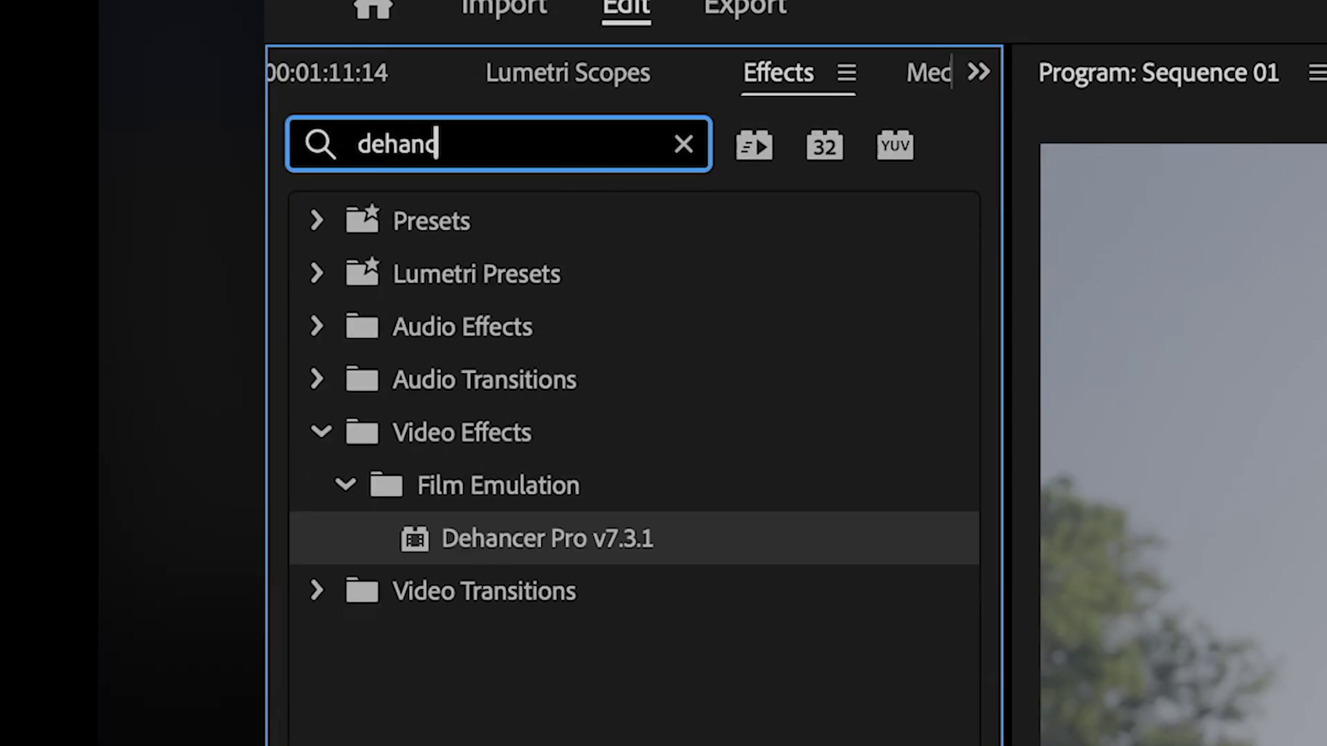
click(676, 557)
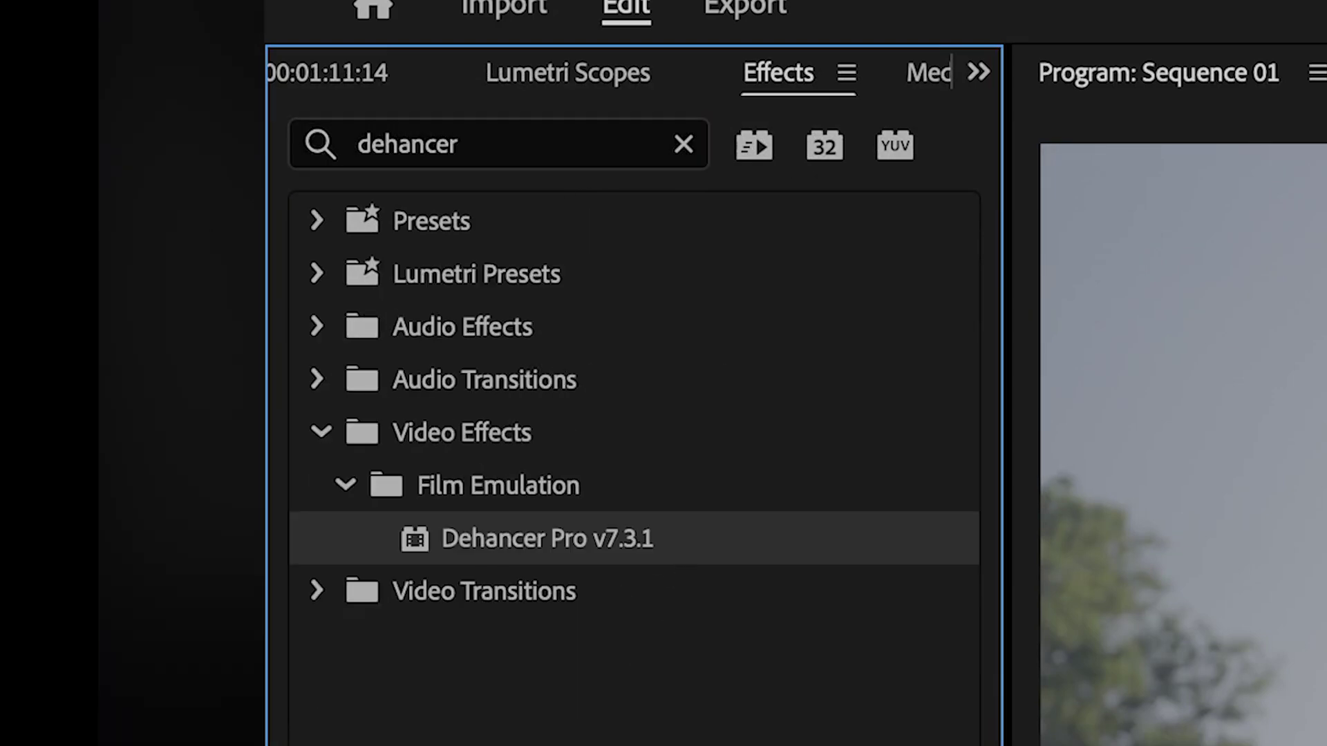
drag(676, 556, 344, 608)
Show Effect Controls on the right and bring the source monitor back on the left
click(1018, 41)
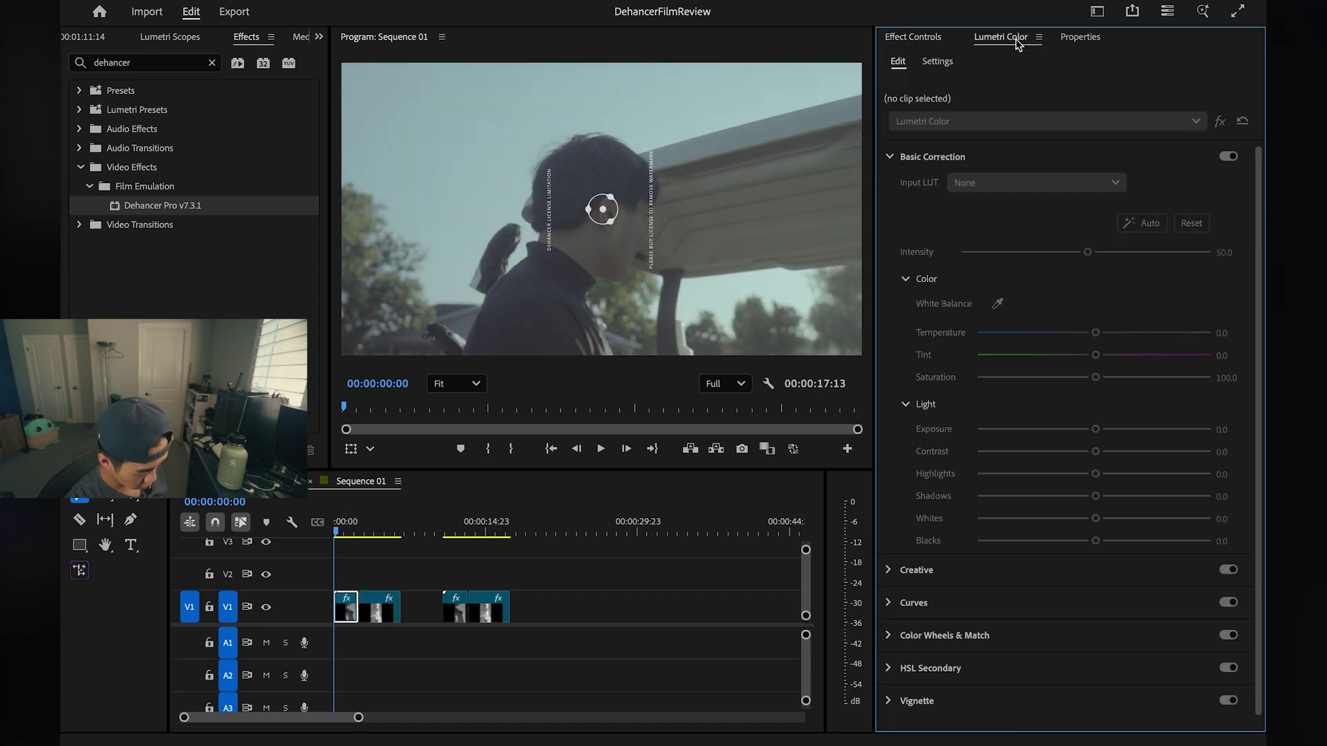
click(926, 43)
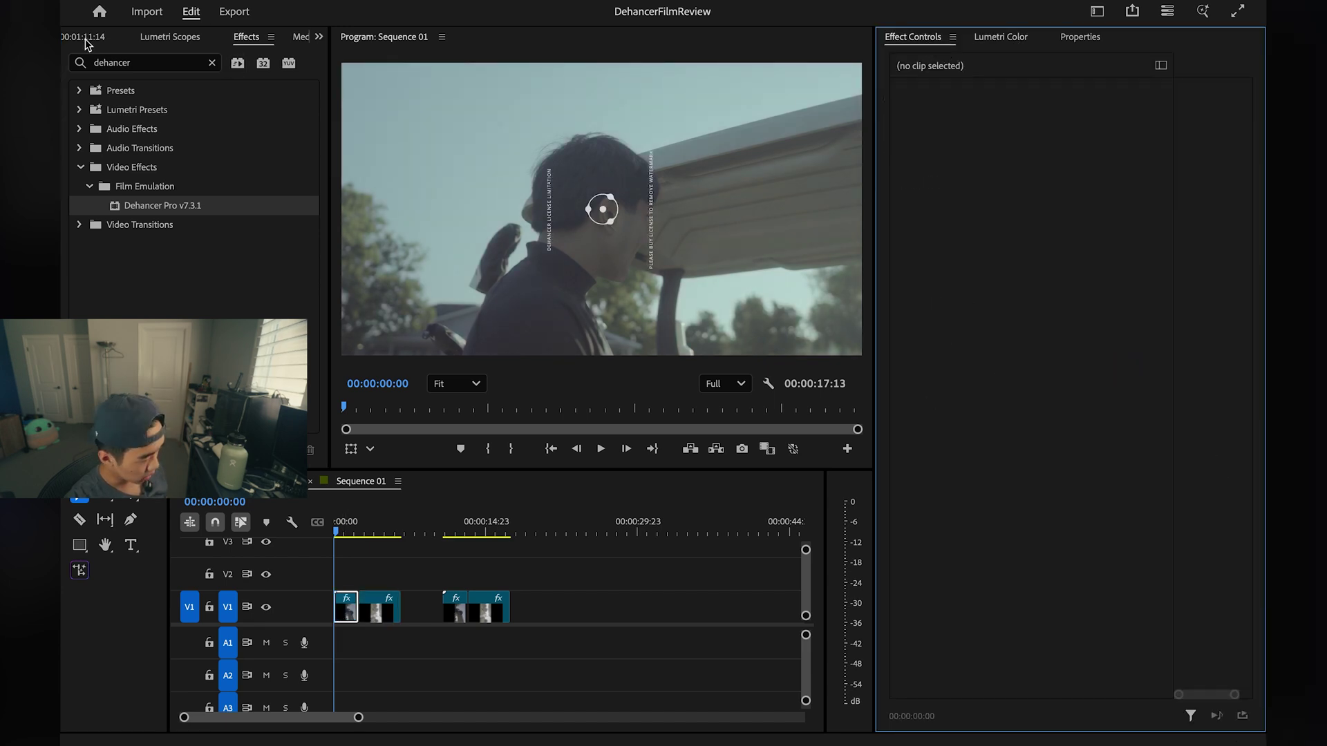
click(85, 42)
click(319, 37)
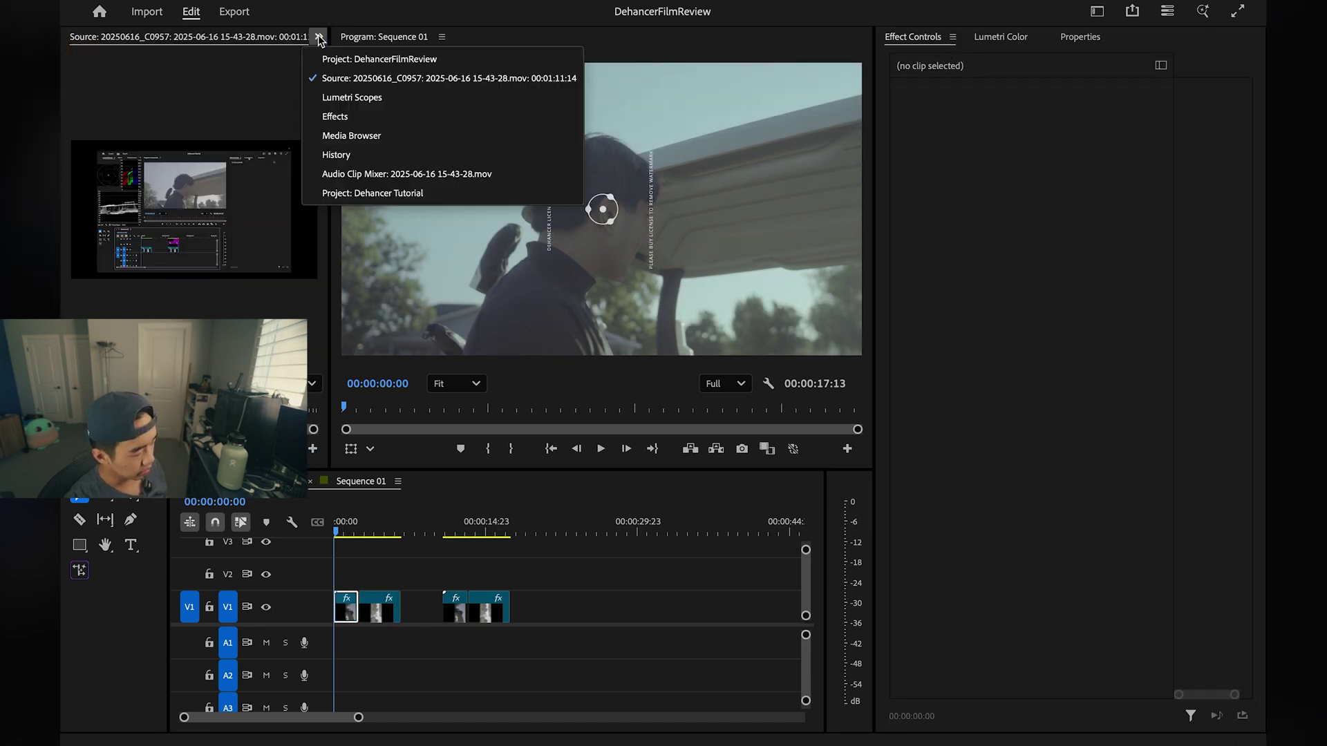
Show the Lumetri Scopes and expand Dehancer Pro's Input settings to view Source options
click(433, 99)
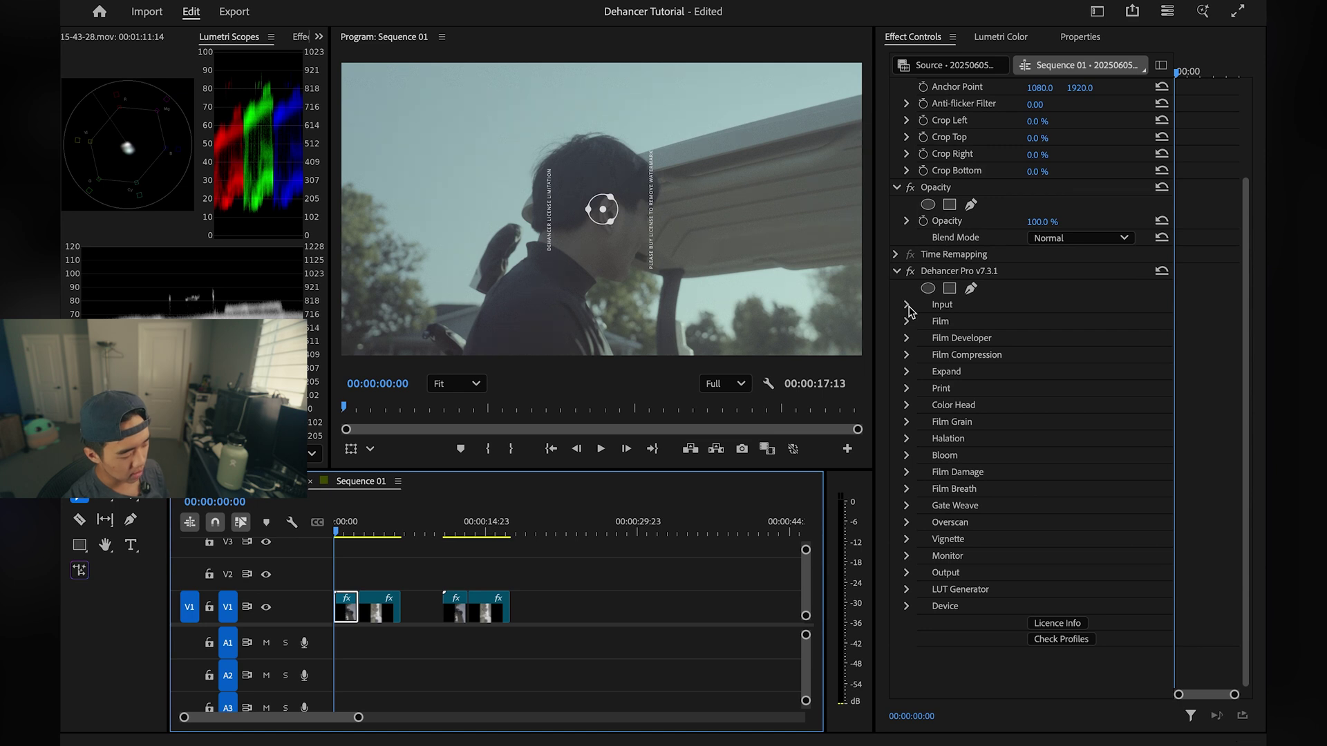
click(908, 306)
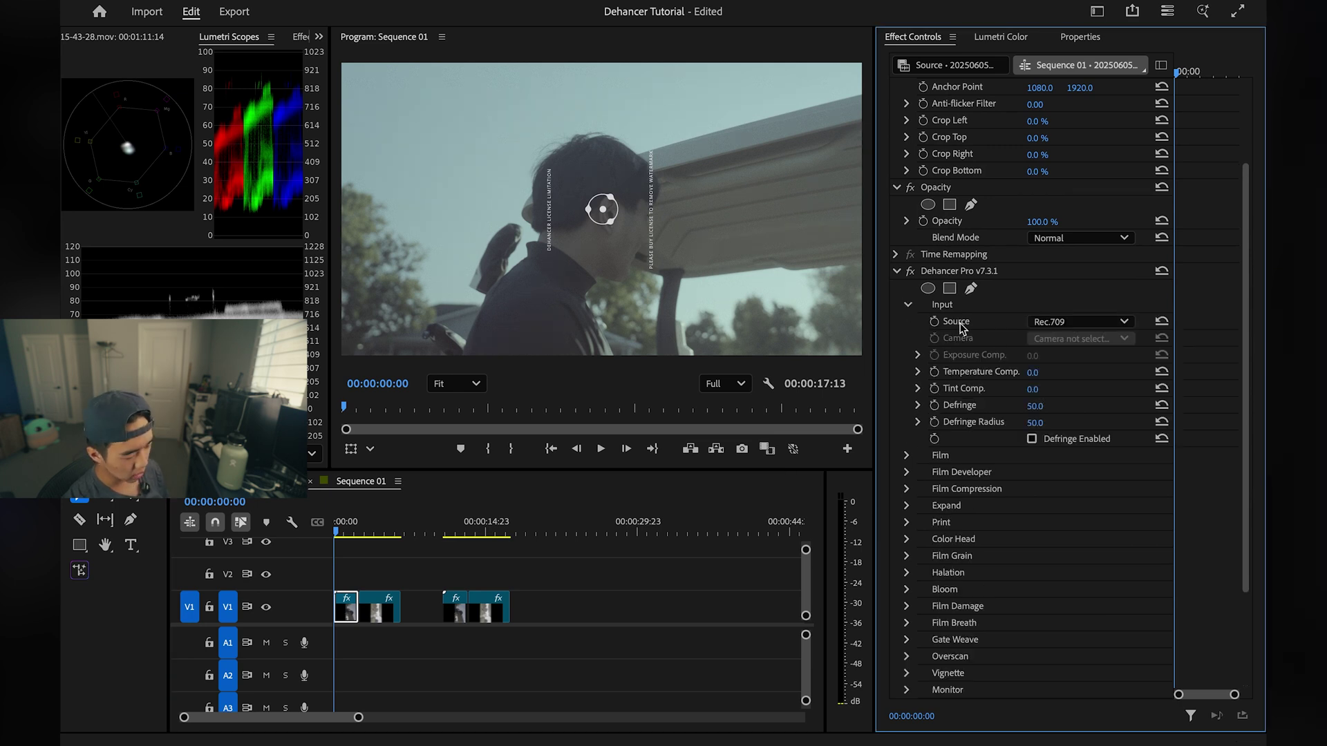
click(1044, 323)
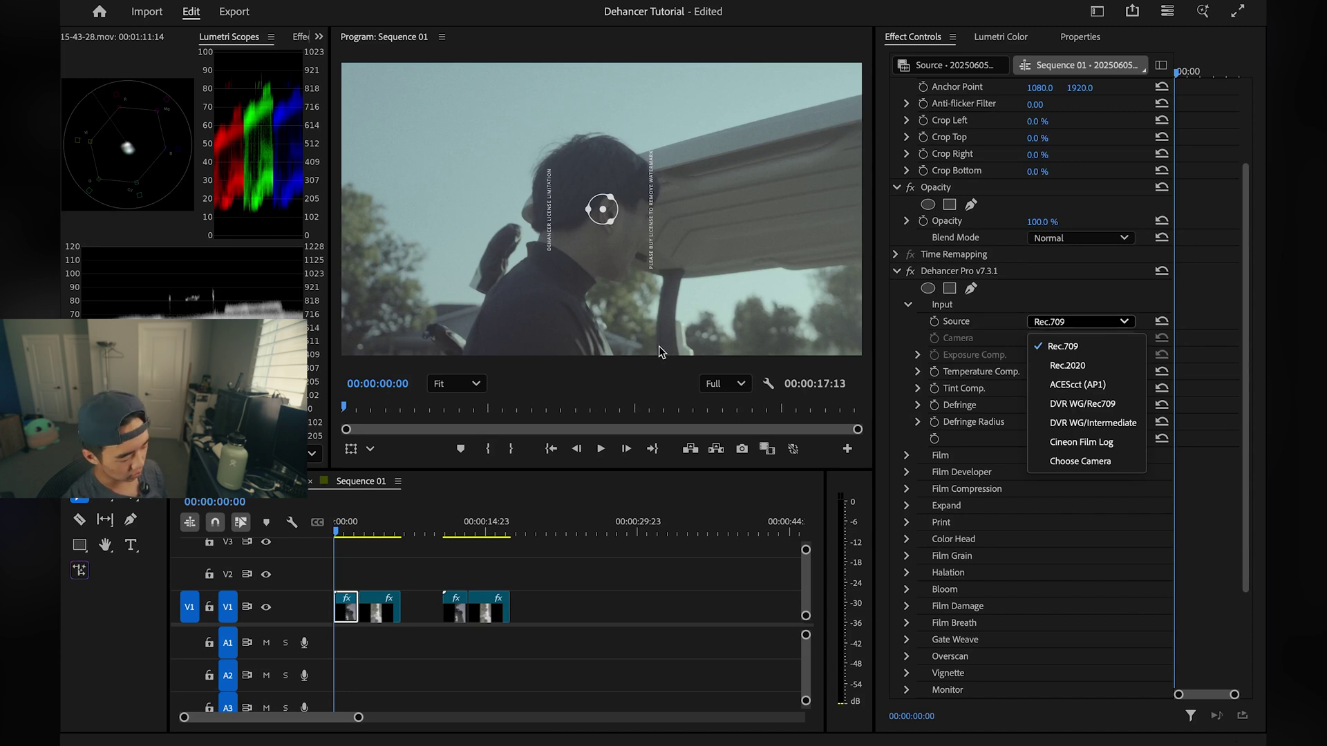
Set Dehancer's Input source to Choose Camera with the Sony / ZV-E1 / S-Log3 S-Gamut3.Cine profile
click(910, 271)
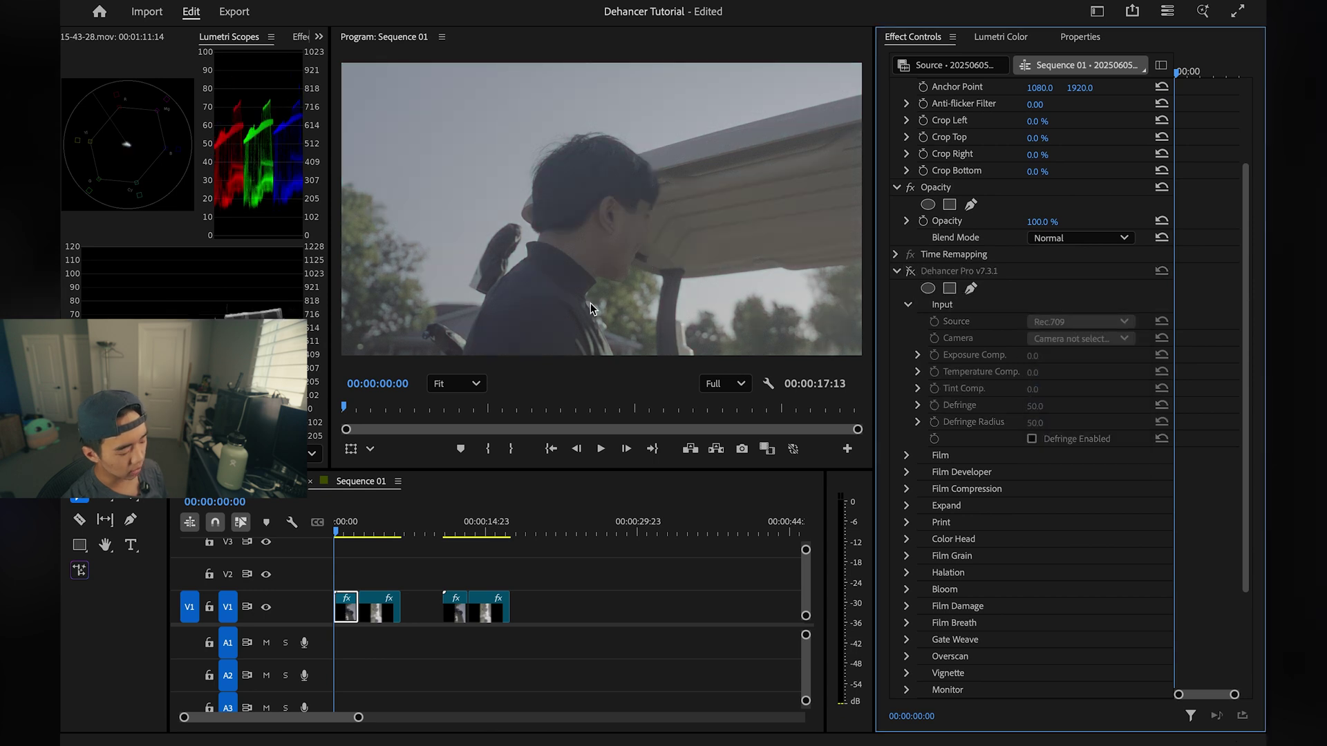
click(911, 270)
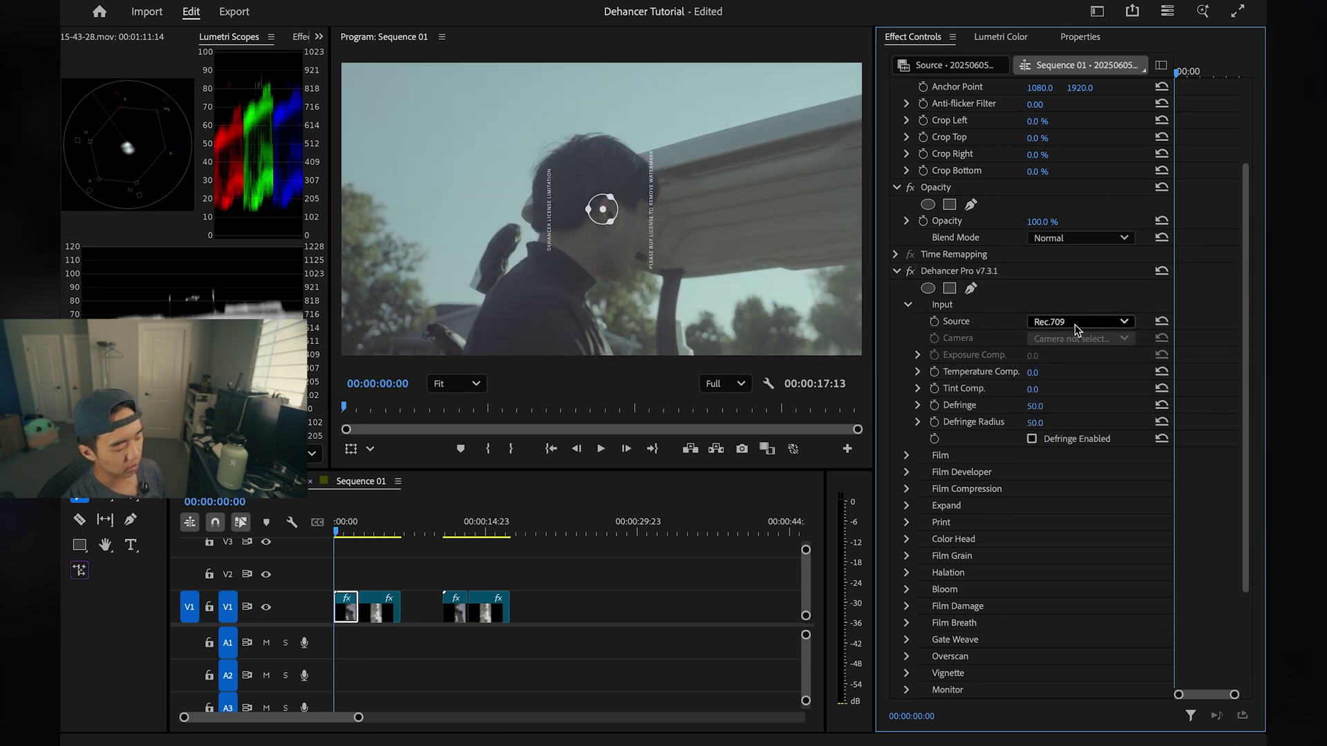
click(1076, 328)
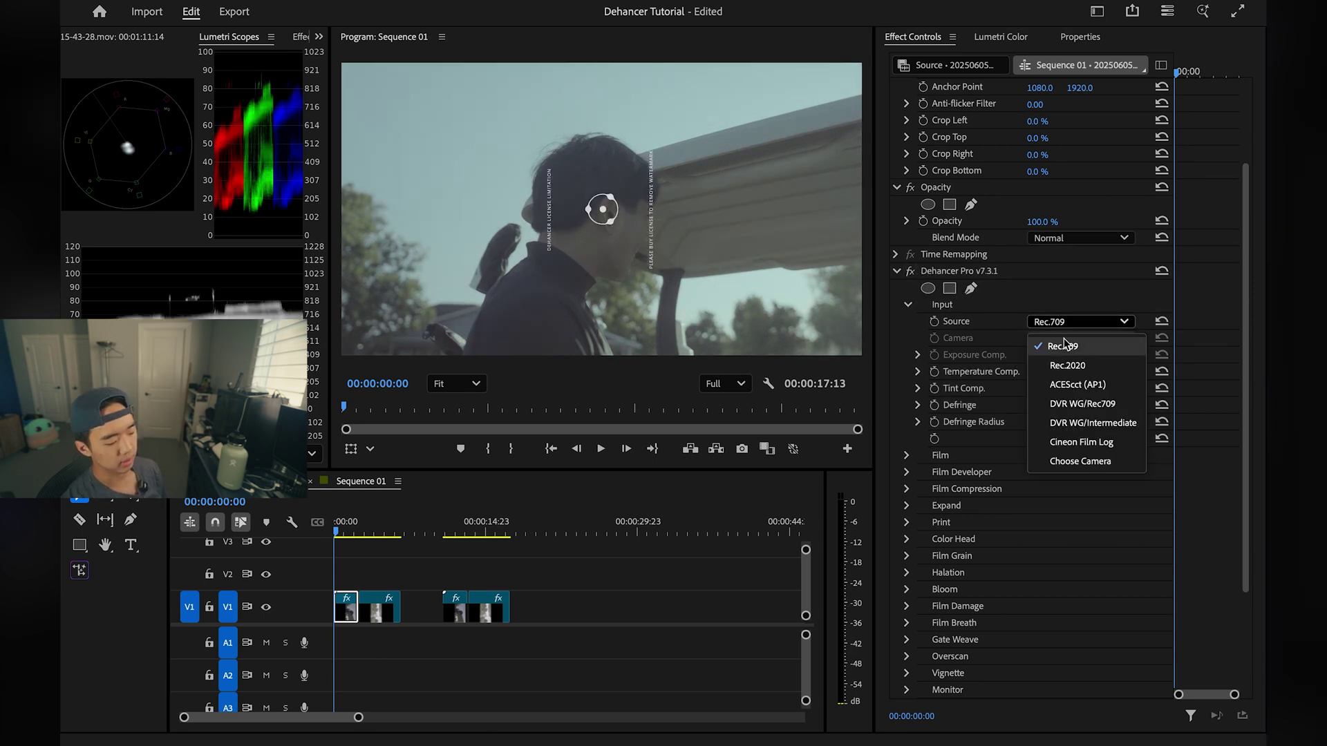
click(1081, 462)
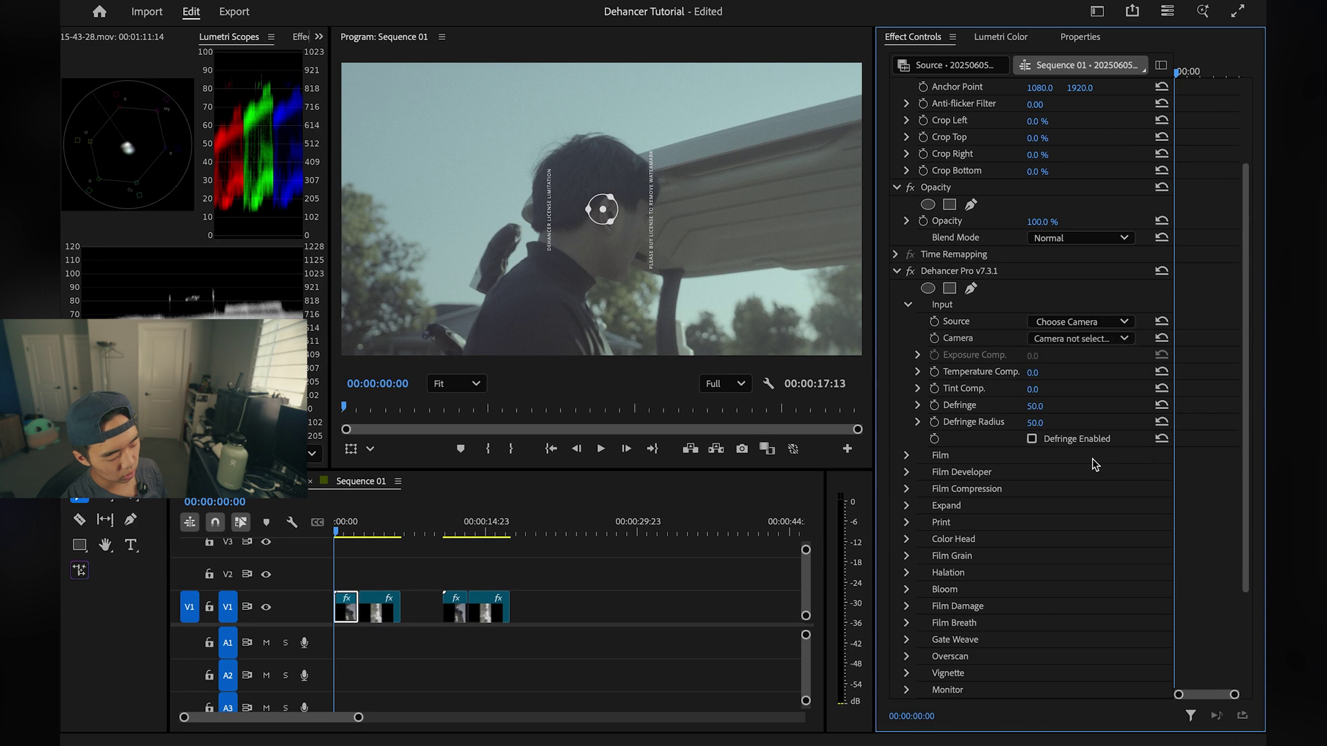
click(1077, 339)
scroll(1074, 491, down, 3)
scroll(1074, 509, down, 20)
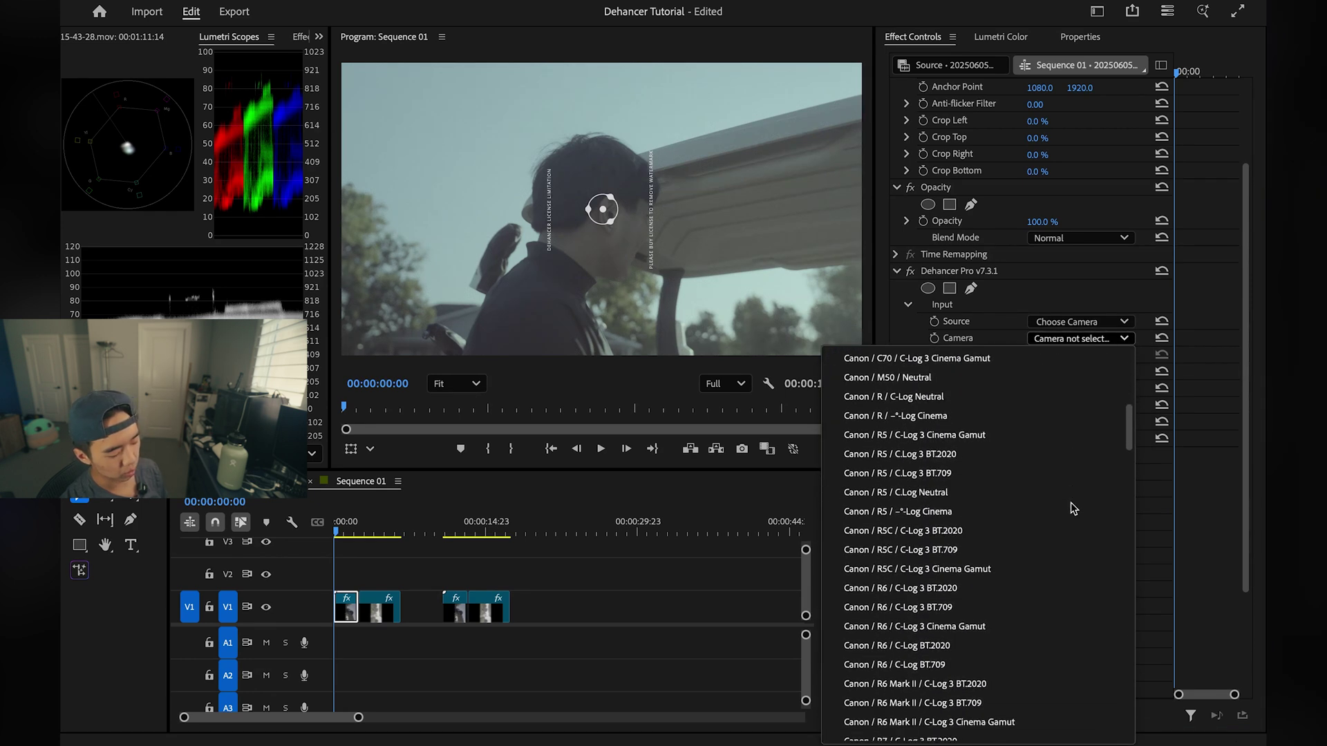
scroll(1073, 509, down, 6)
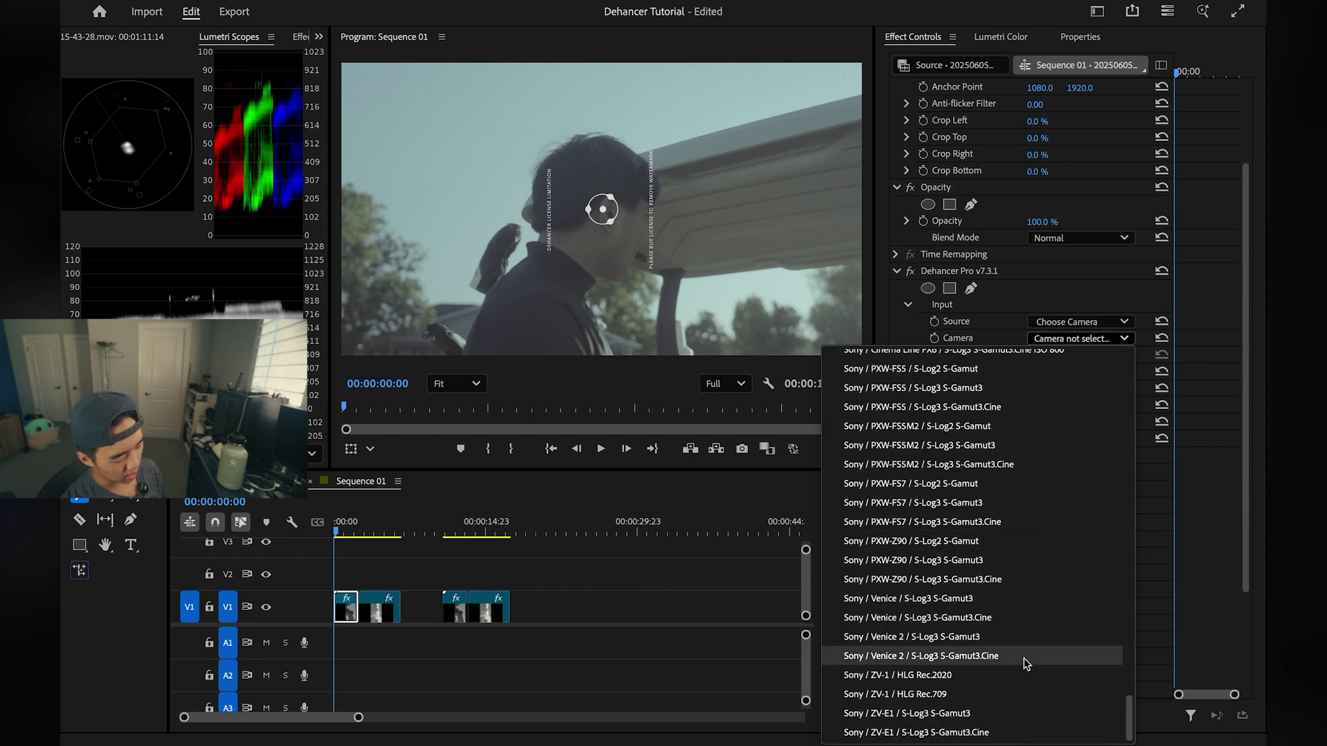
click(1023, 734)
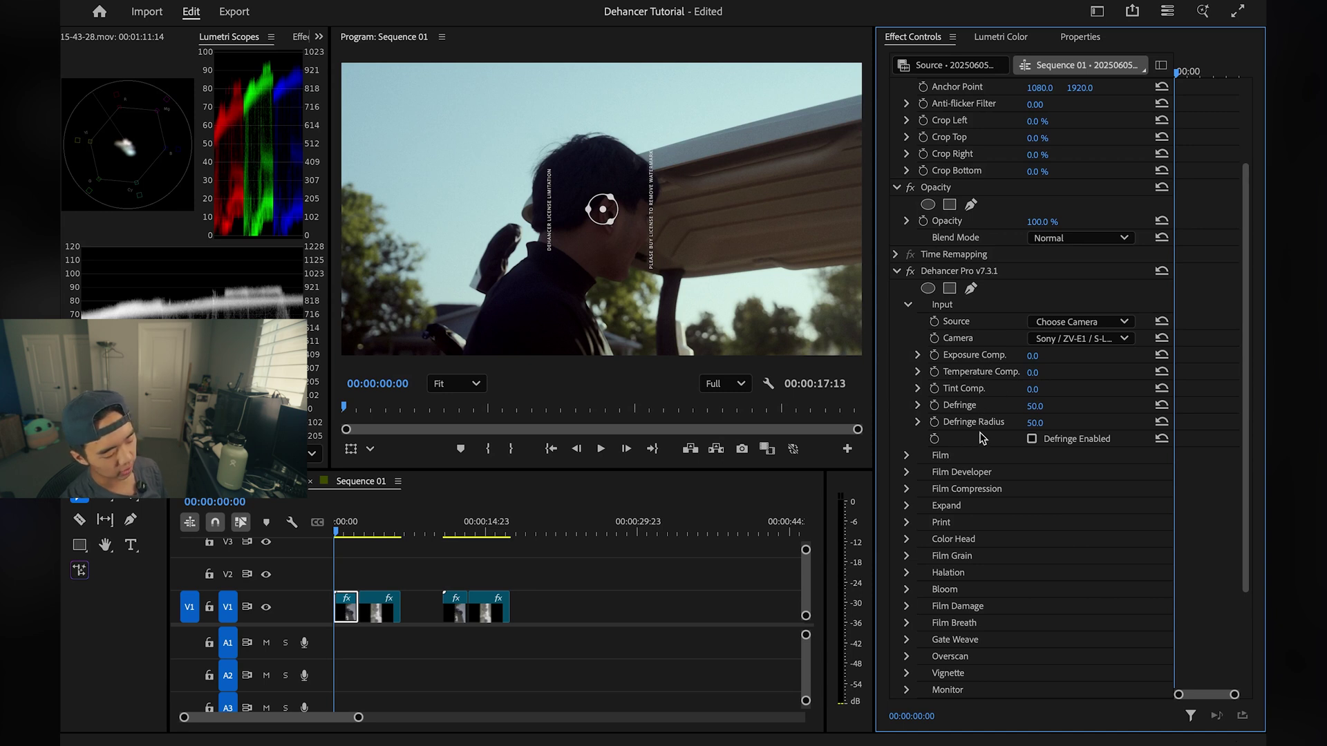
Tune Dehancer Input: defringe 50, Exposure Comp. 0.2, warmer temperature, Tint Comp. -3.0
click(1033, 440)
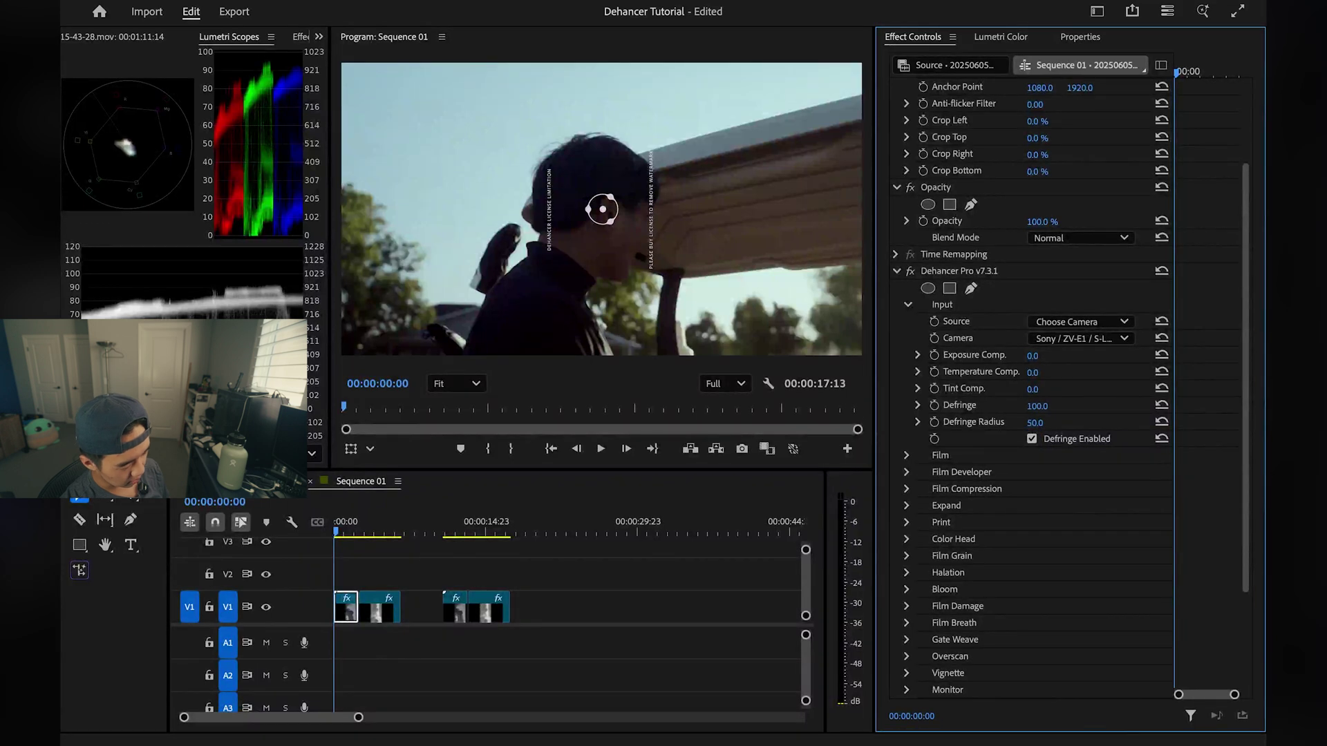
drag(1050, 407, 978, 338)
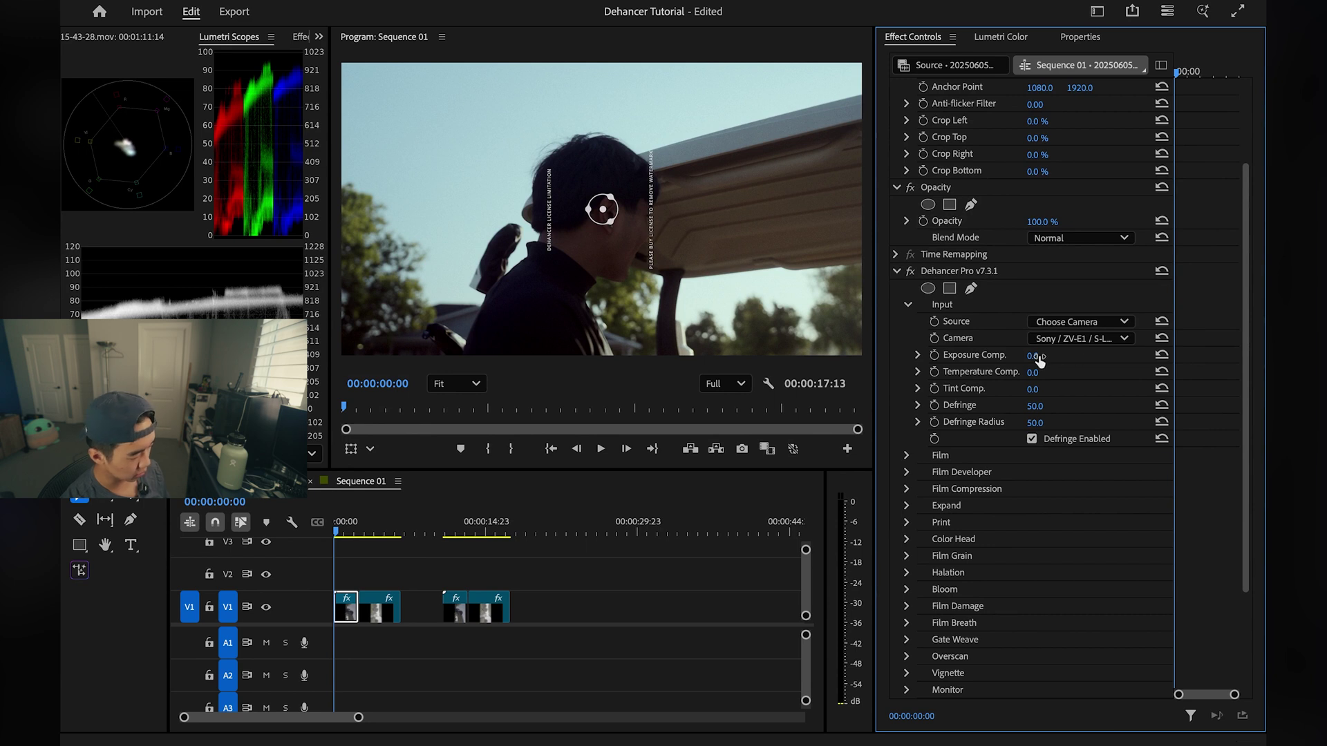
click(917, 355)
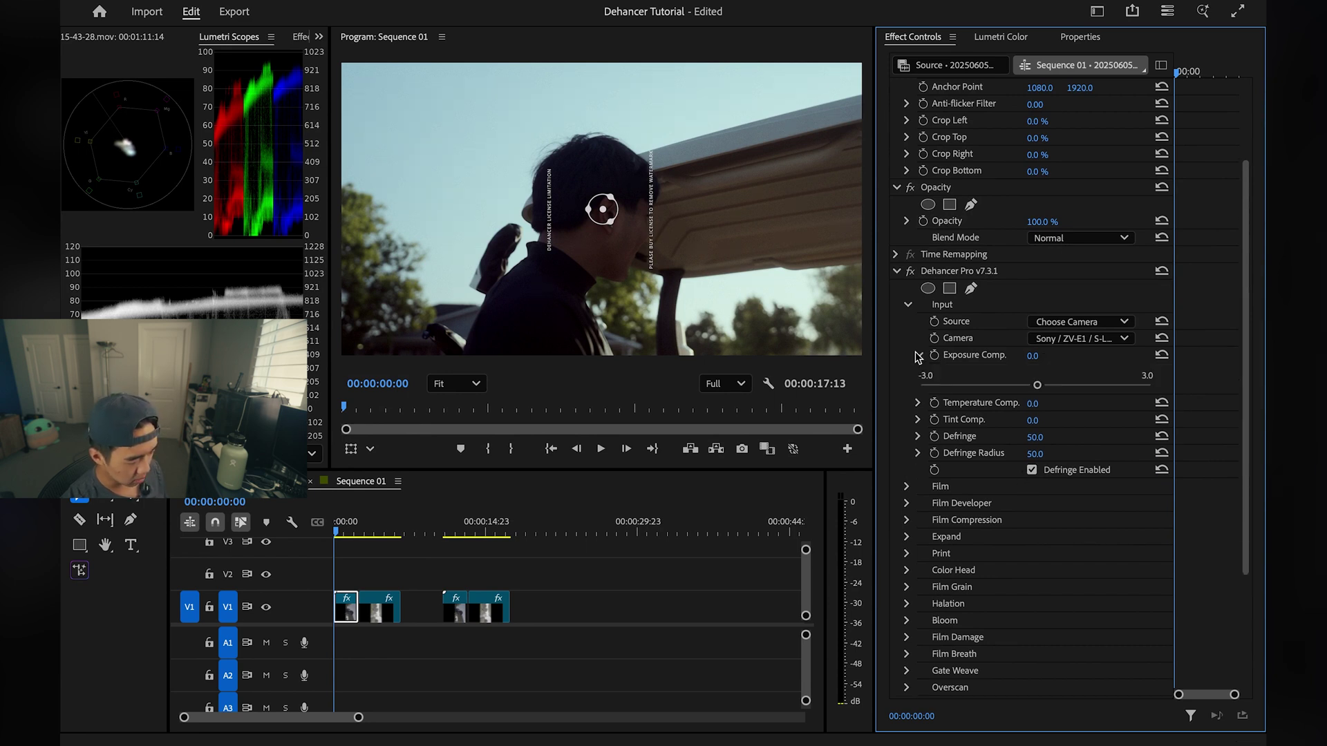
drag(1037, 388, 1040, 390)
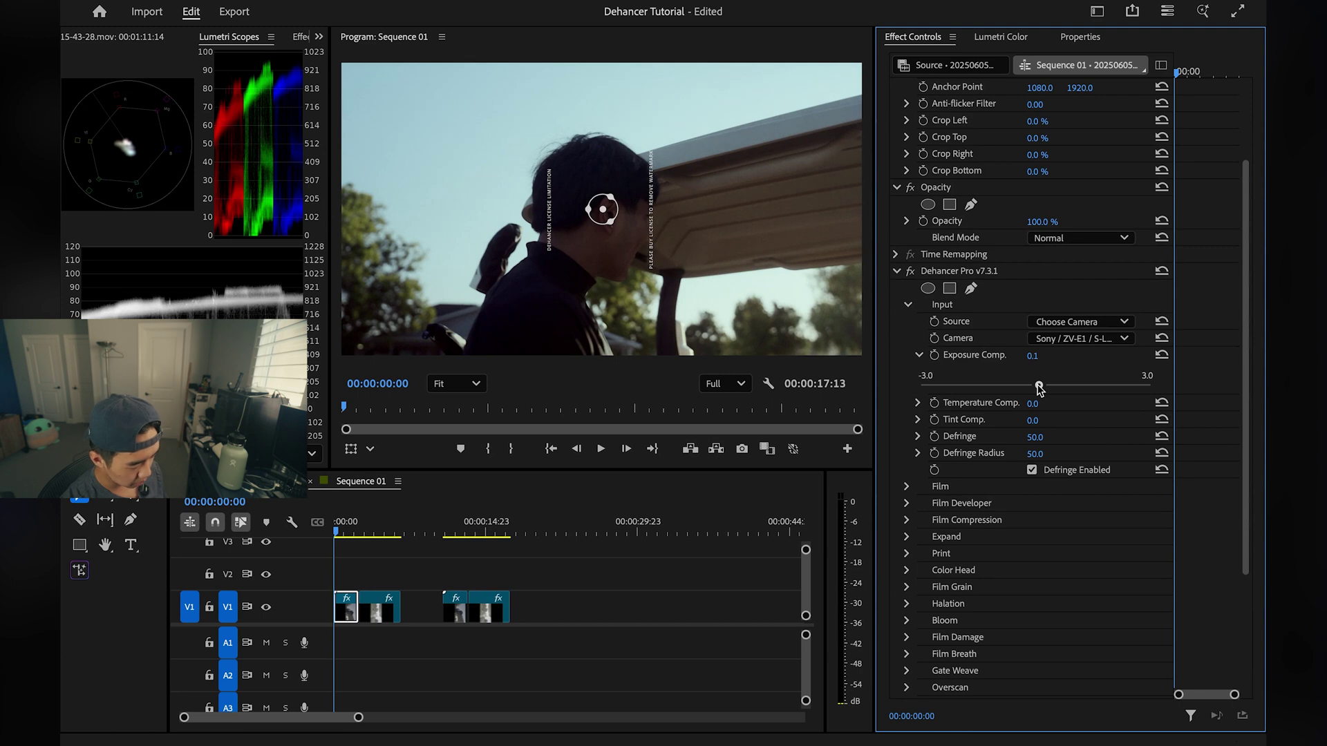
click(918, 356)
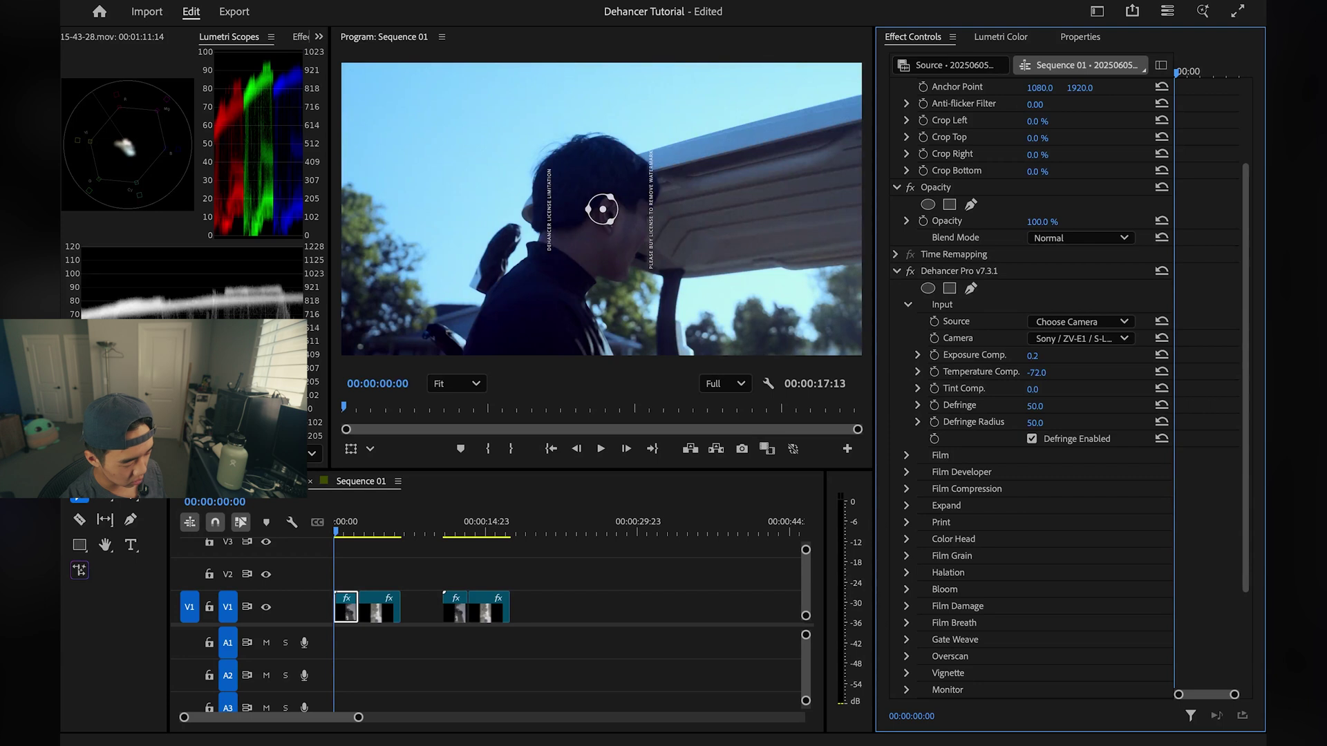
mouse_move(1037, 373)
mouse_down()
mouse_move(1079, 372)
mouse_move(1021, 373)
mouse_up()
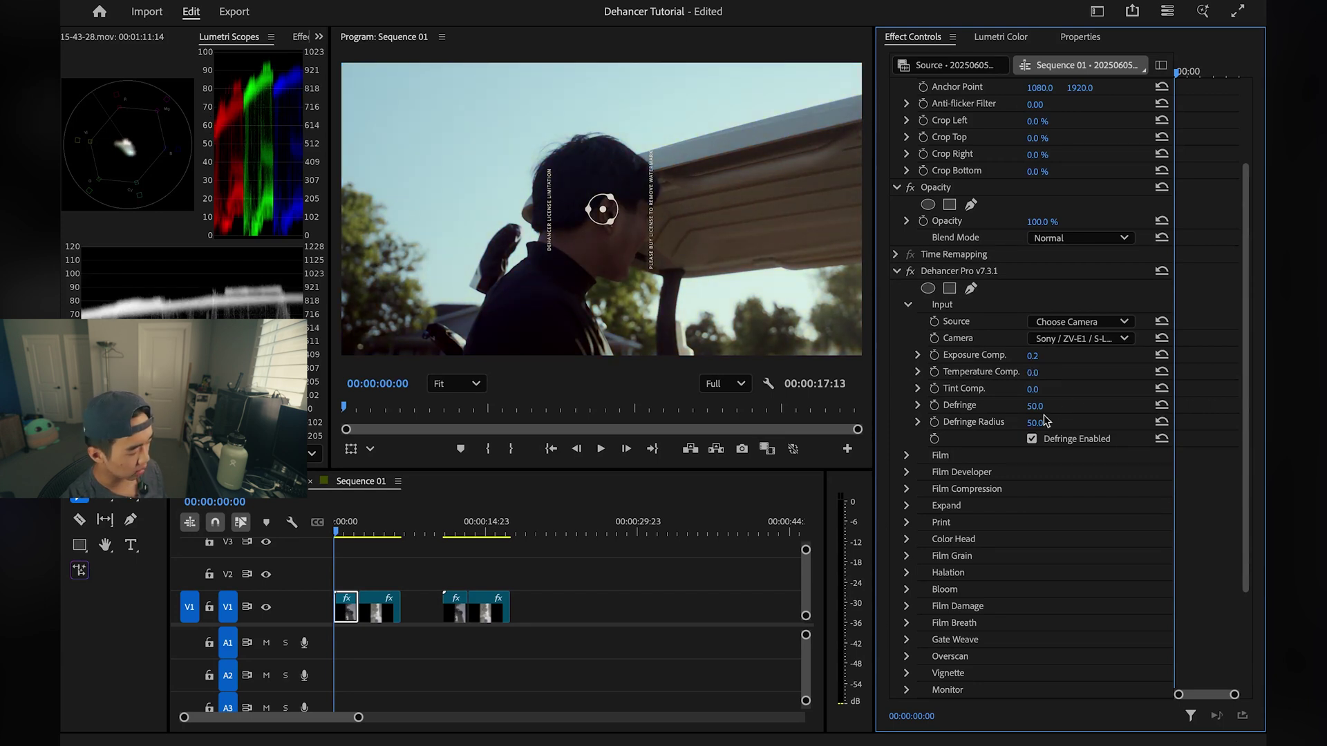
mouse_move(1032, 389)
mouse_down()
mouse_move(1072, 389)
mouse_move(1031, 389)
mouse_up()
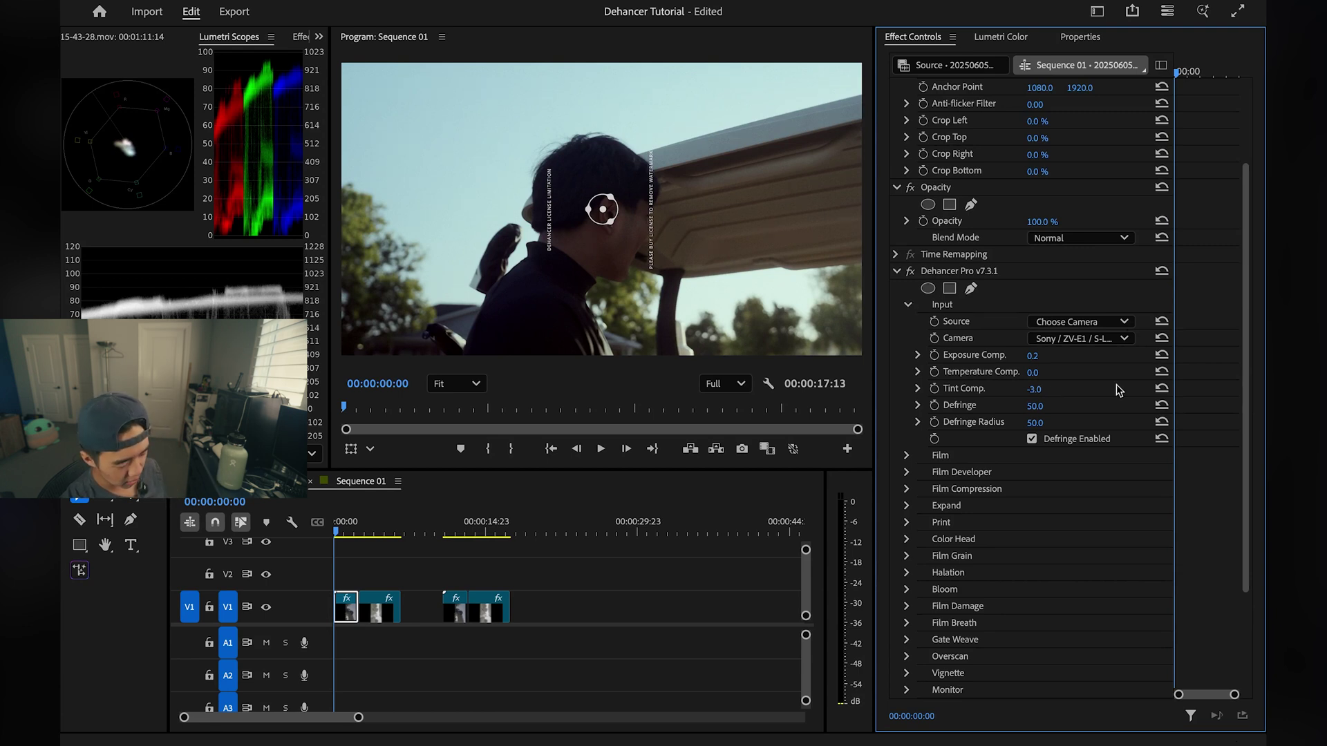
Collapse Input, expand the Film stage, and keep Kodak Vision3 250D as the film stock profile
click(908, 305)
click(907, 322)
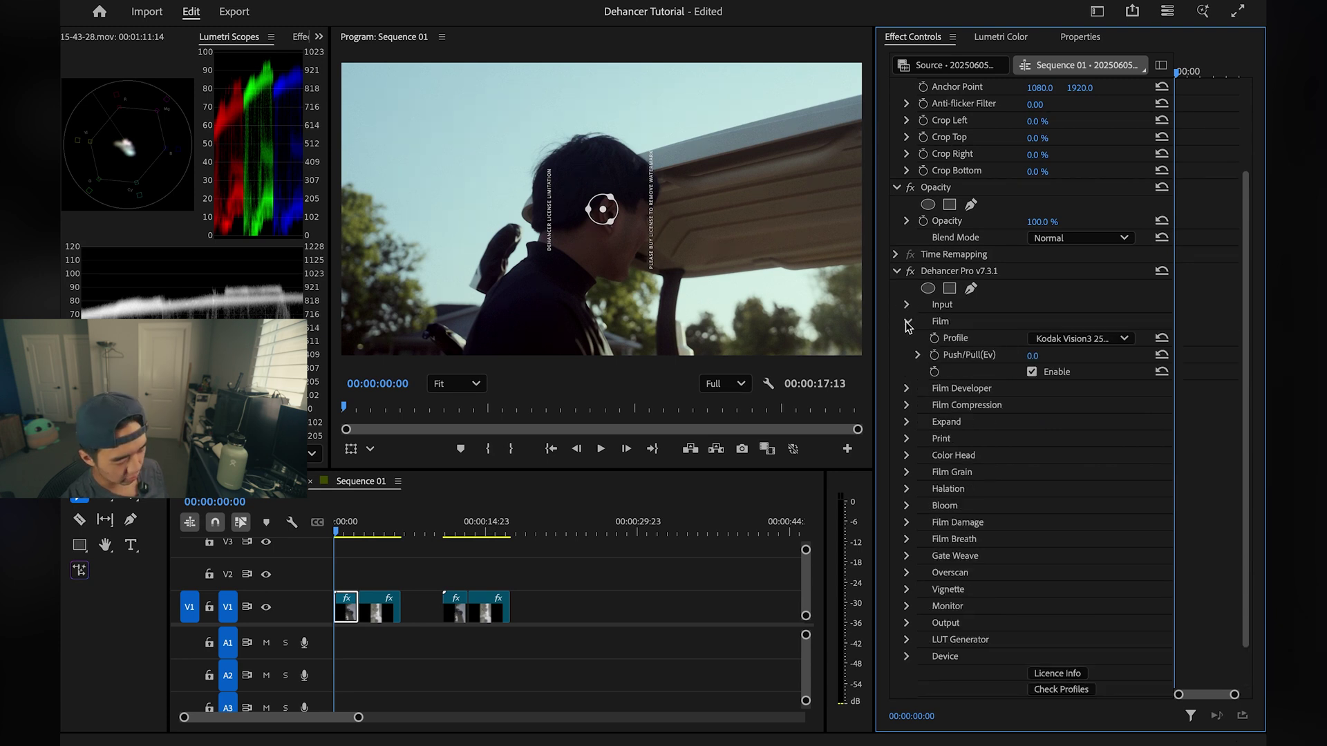
click(1105, 338)
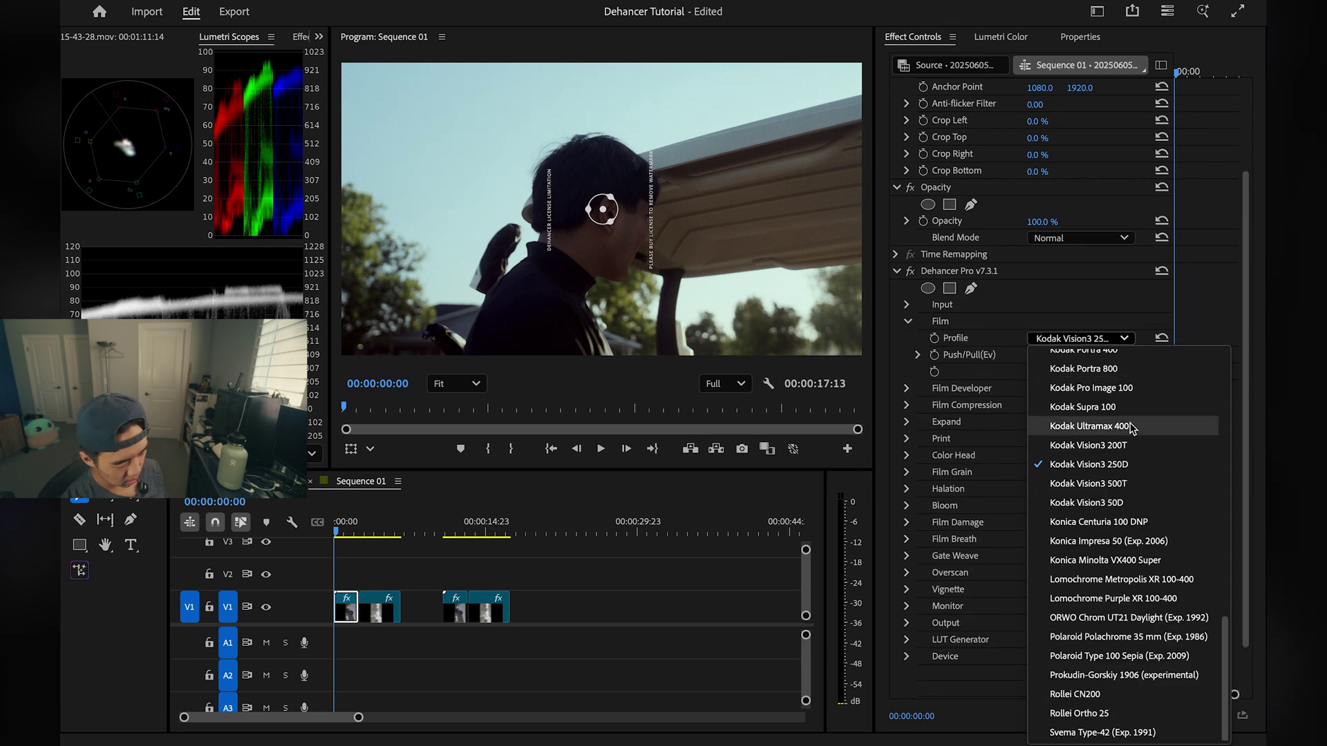
scroll(1131, 428, up, 10)
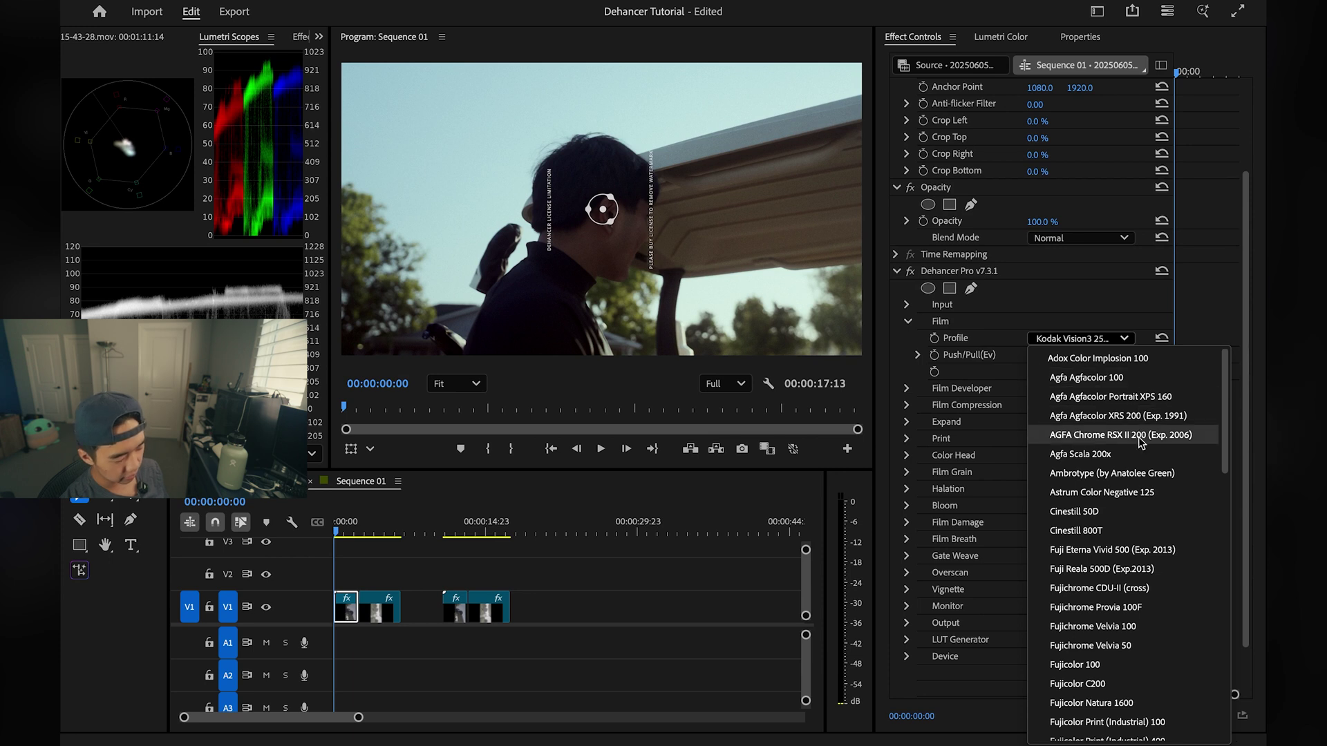
scroll(1141, 443, down, 5)
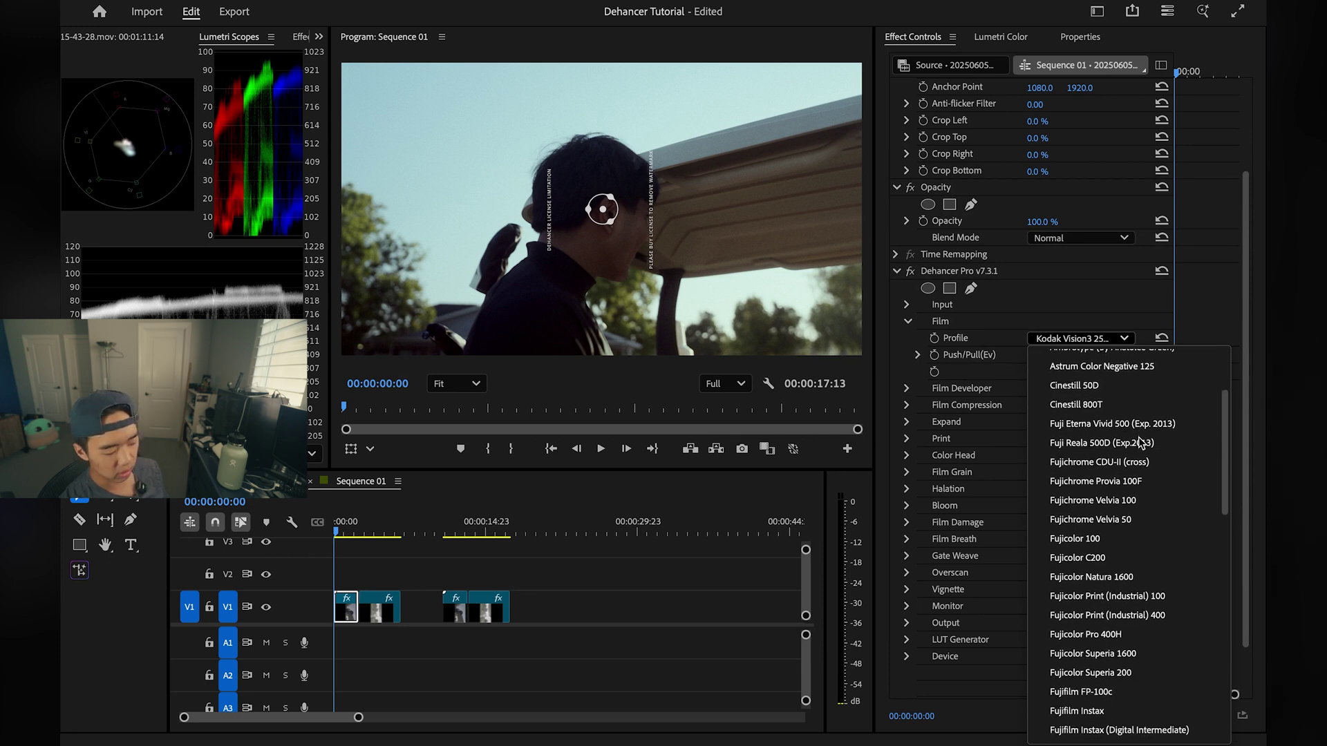
scroll(1140, 443, up, 2)
scroll(1140, 442, down, 15)
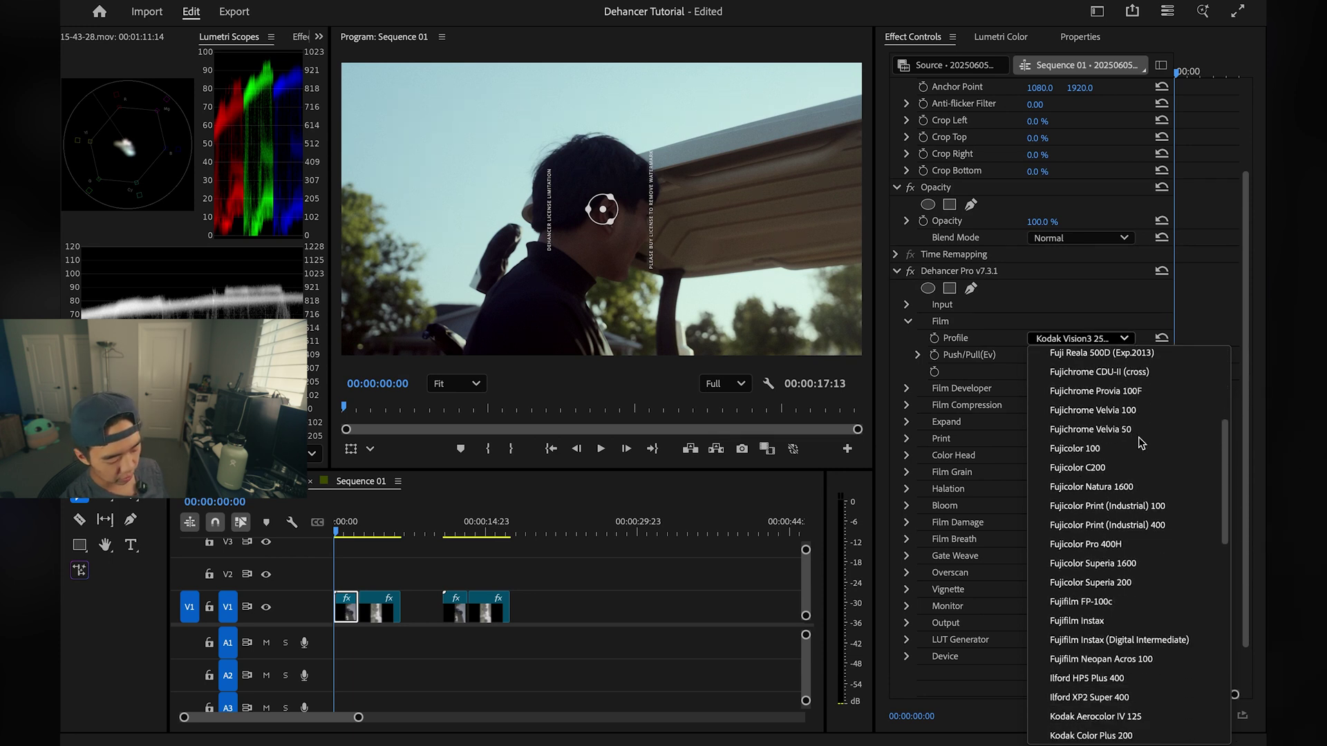
scroll(1141, 441, down, 5)
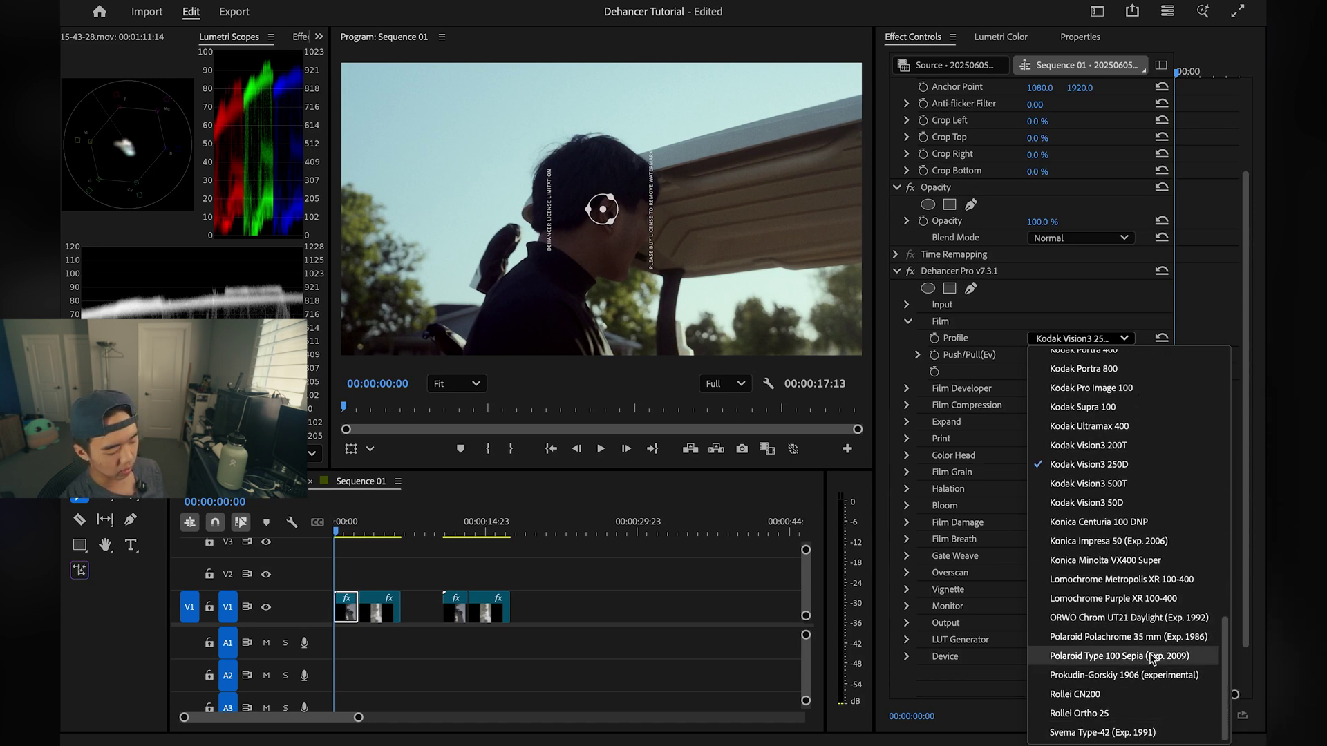
scroll(1147, 507, up, 3)
scroll(1153, 718, up, 3)
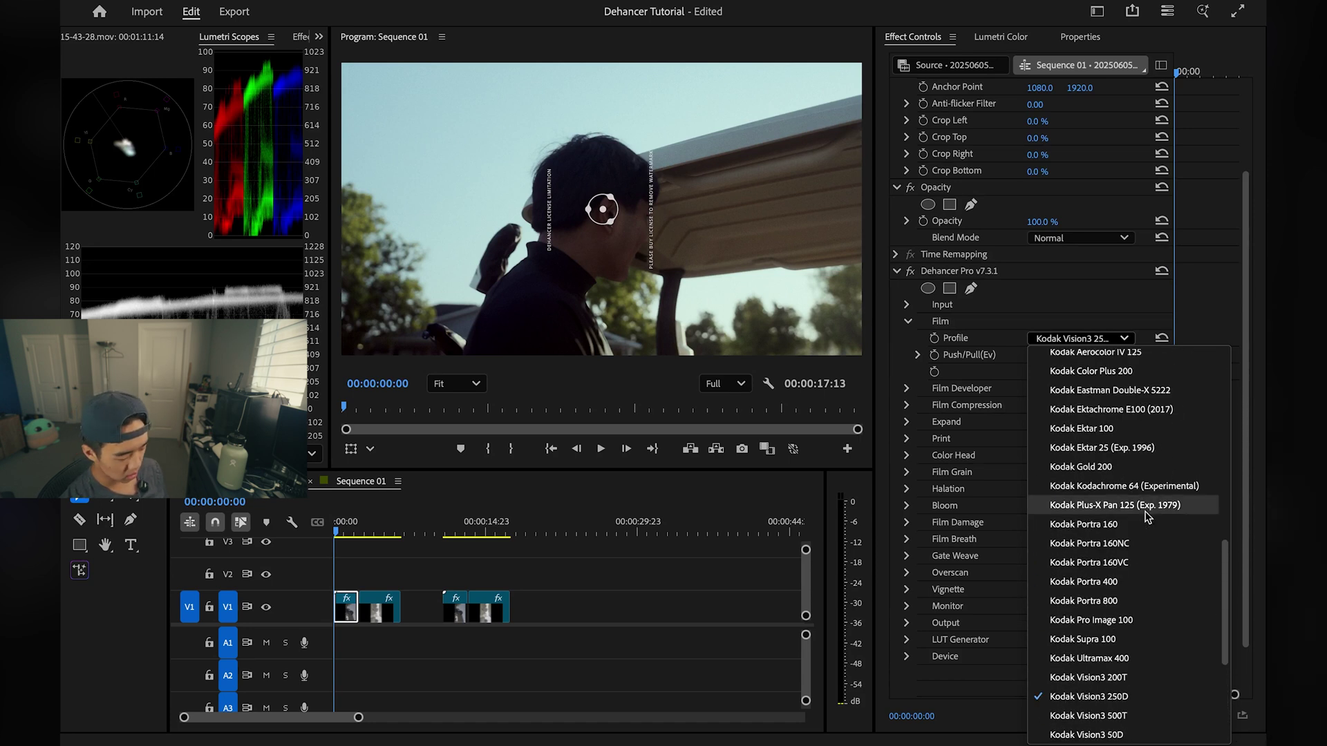
click(1156, 697)
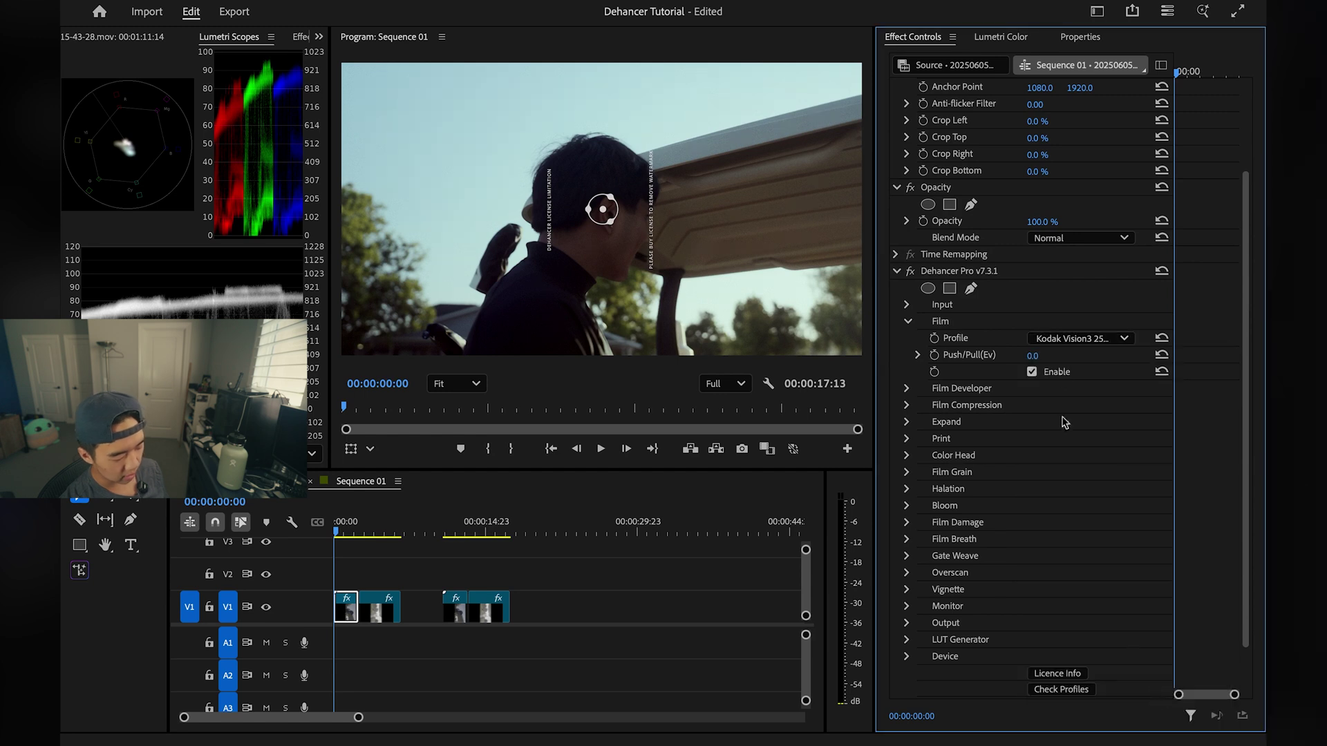
click(1106, 339)
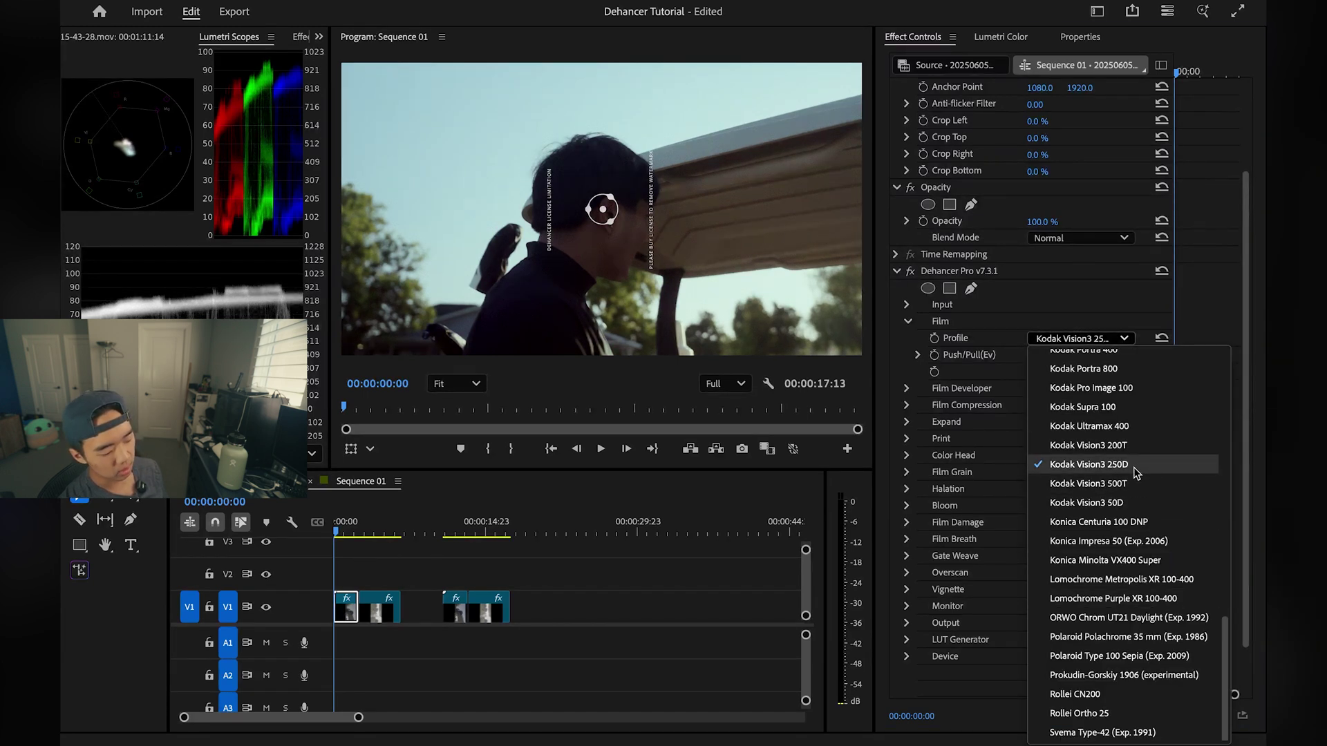
scroll(1138, 474, up, 3)
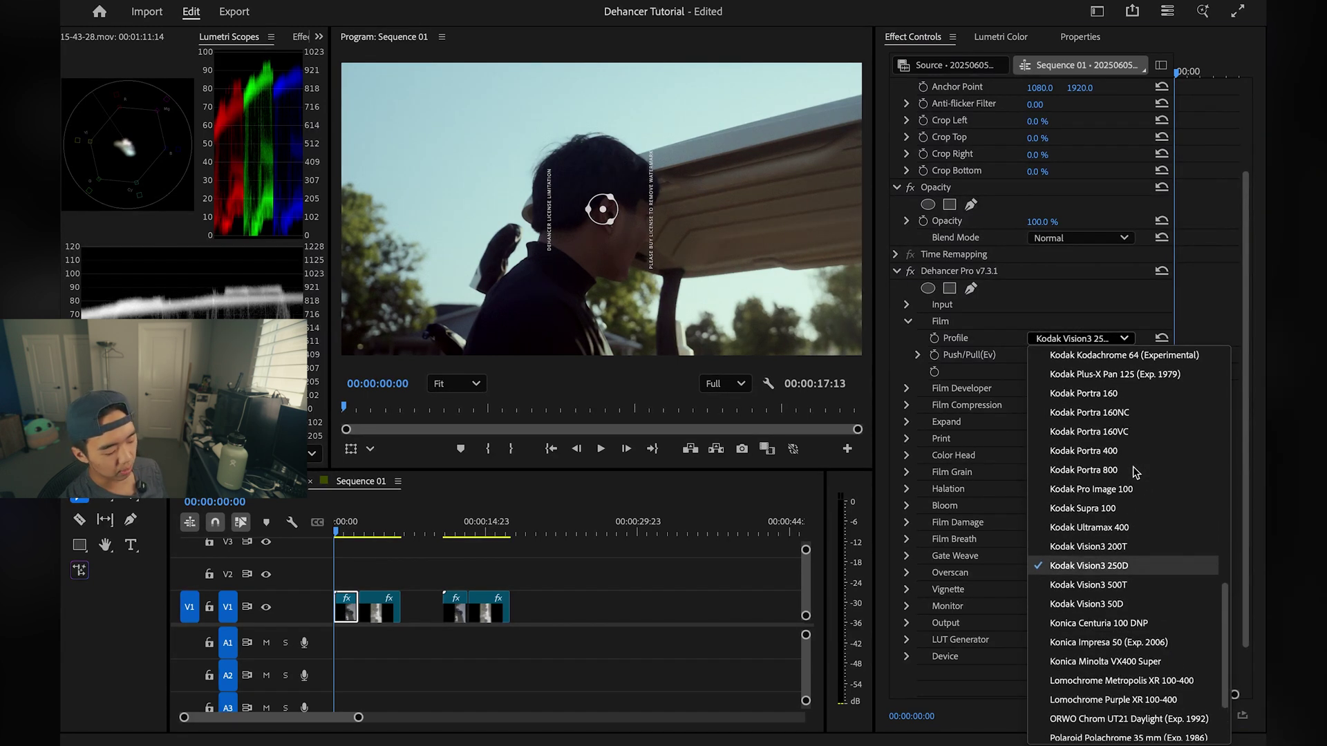
click(1100, 339)
Set the film Push/Pull to 0.4 EV and collapse the Film group
click(919, 355)
click(922, 386)
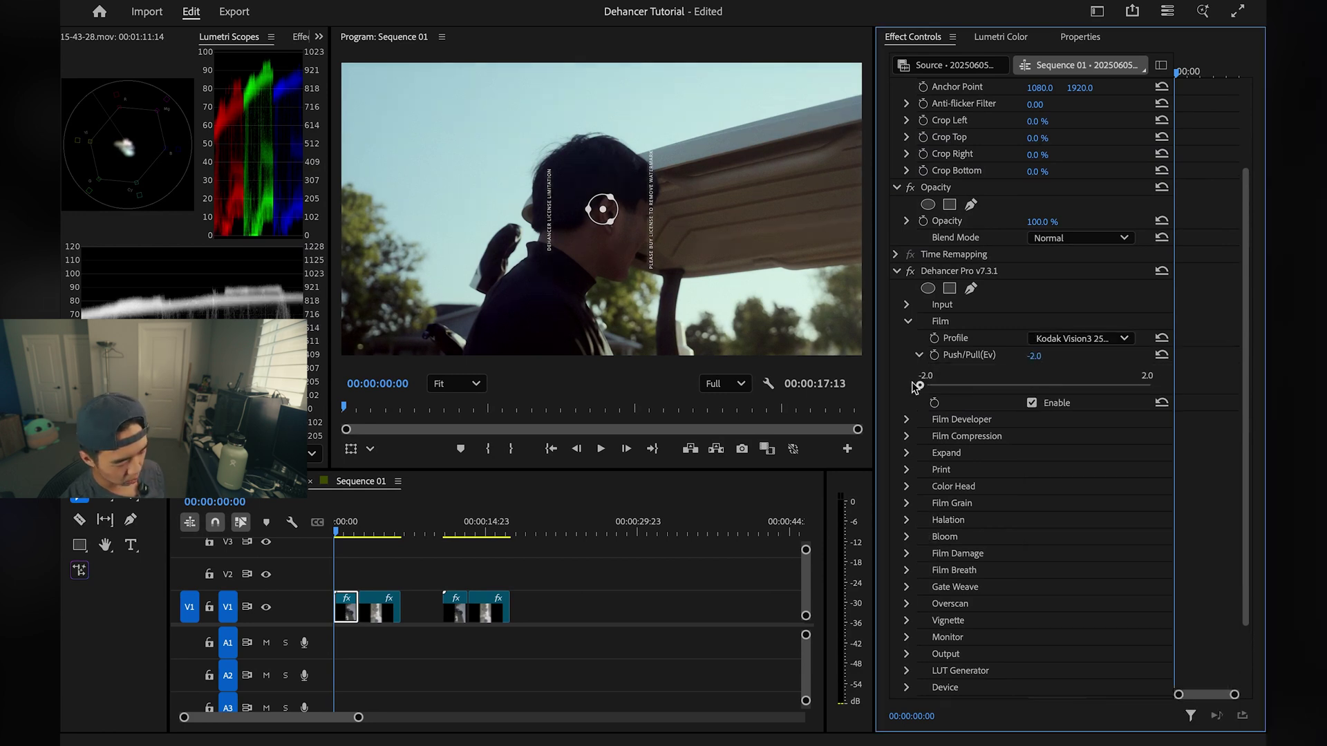
drag(922, 386, 1059, 392)
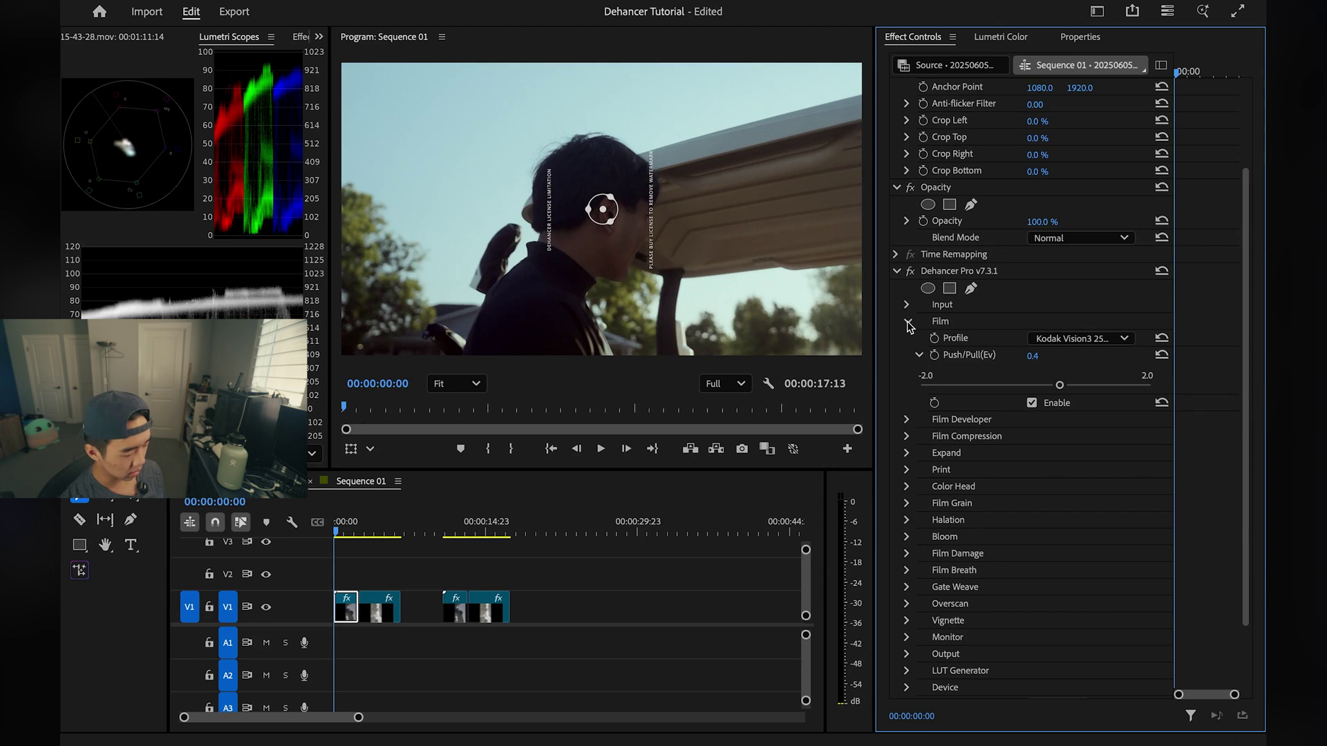
click(908, 323)
Expand Print and choose the Kodak 2383 Print Film profile after trying Fujifilm 3513
click(908, 389)
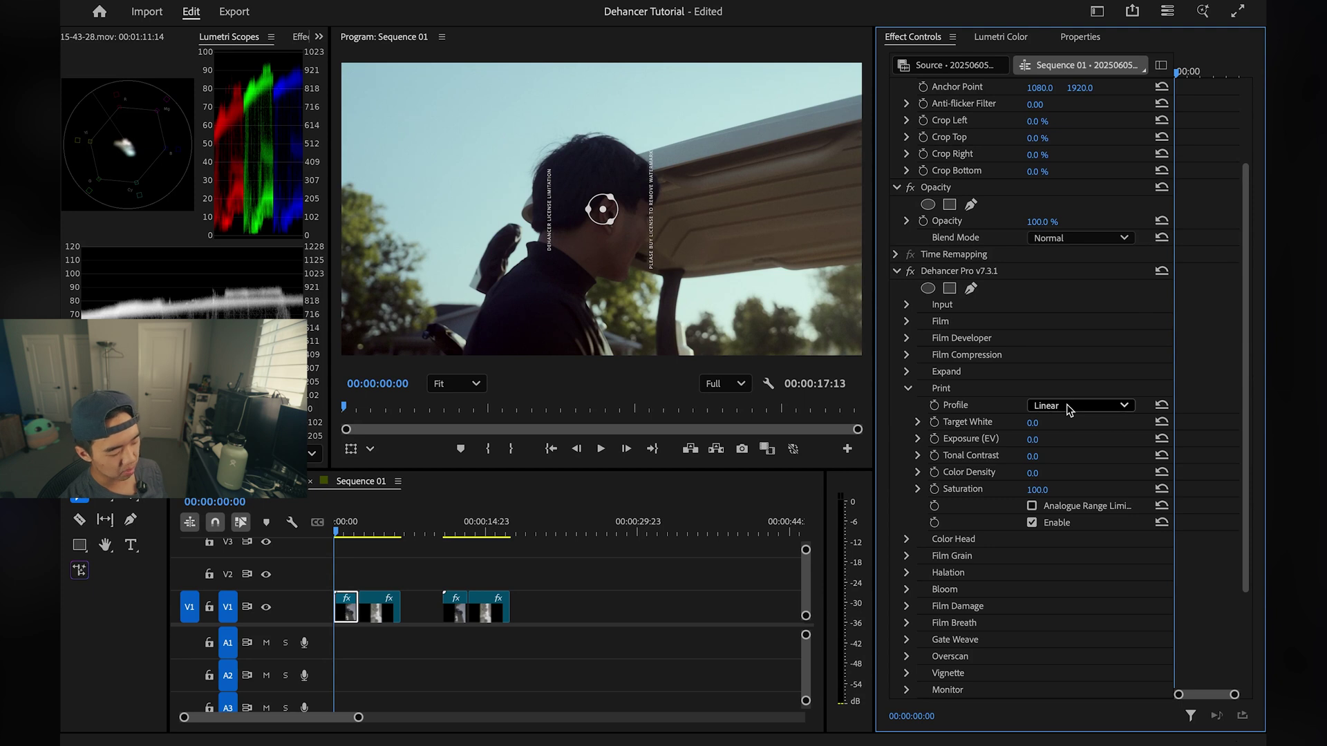
click(1068, 410)
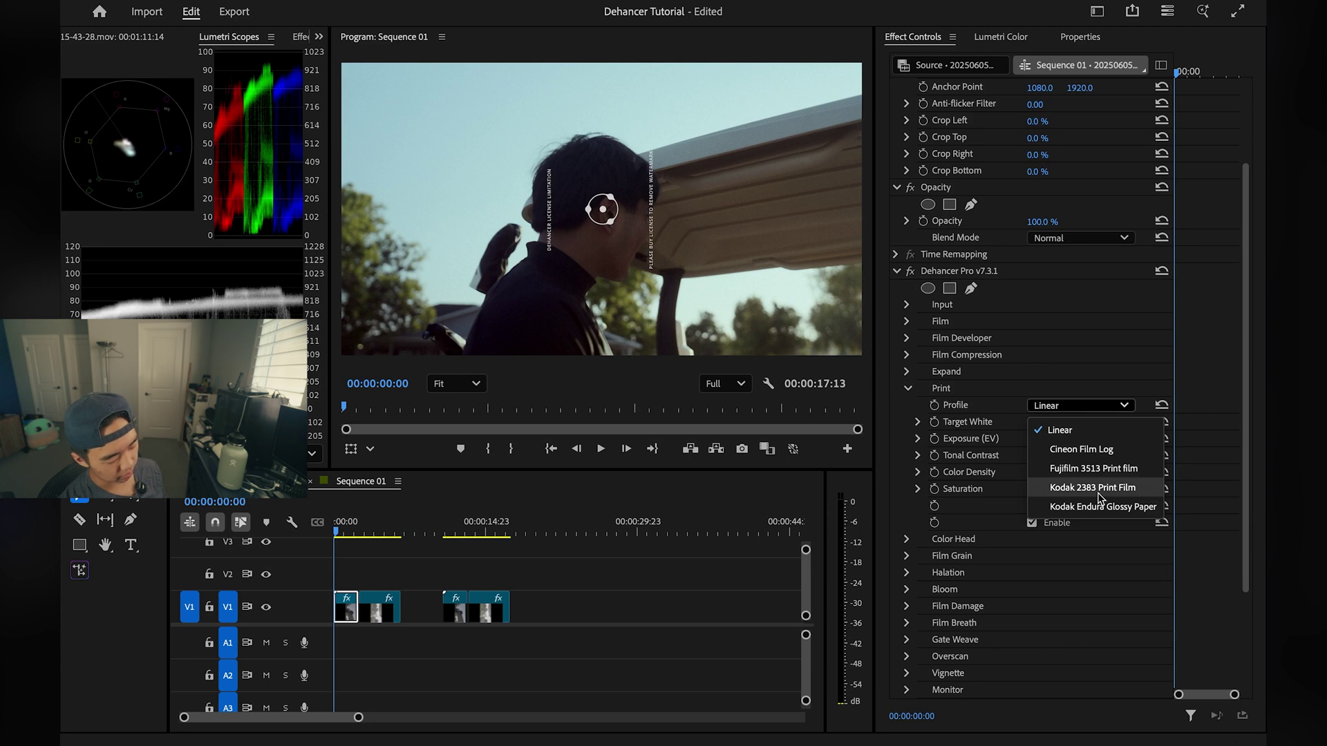
click(1106, 470)
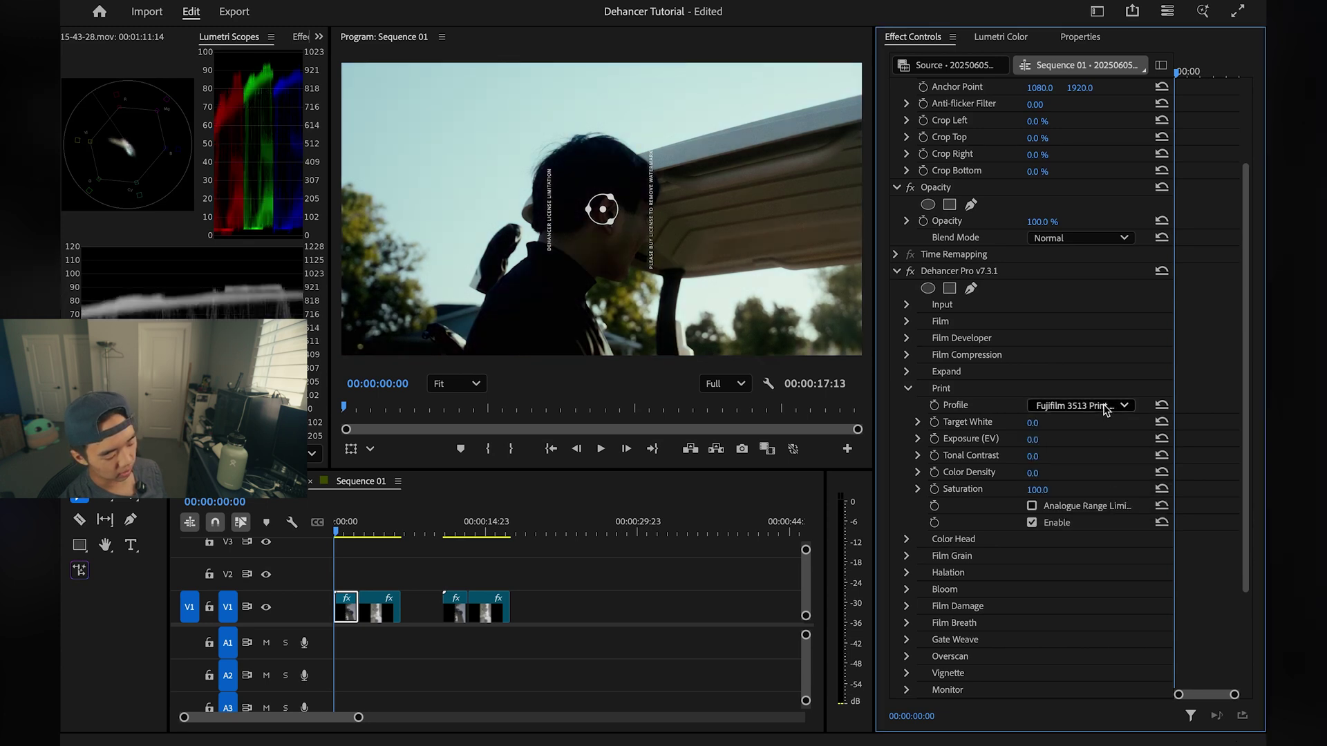
click(1106, 409)
click(1144, 488)
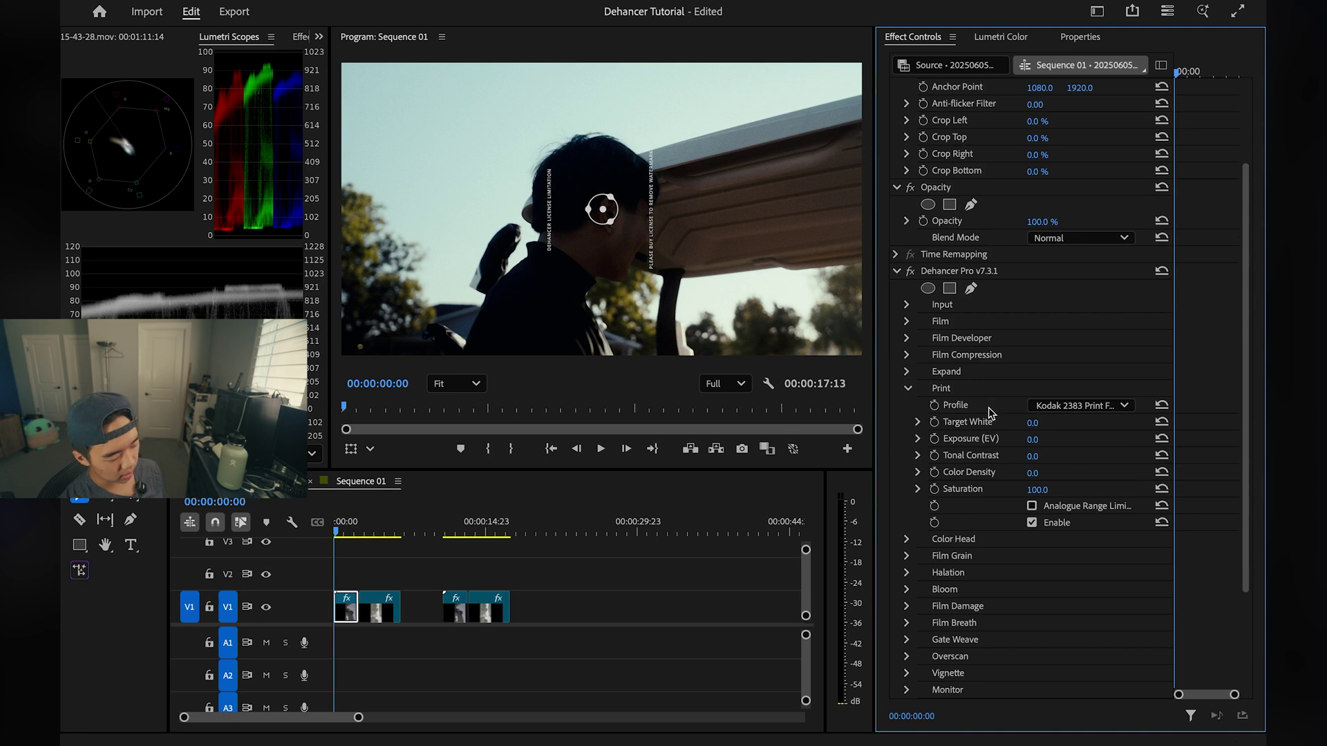
Set print Exposure to 0.1, with Target White and Color Density 0.0, Saturation 100
click(918, 423)
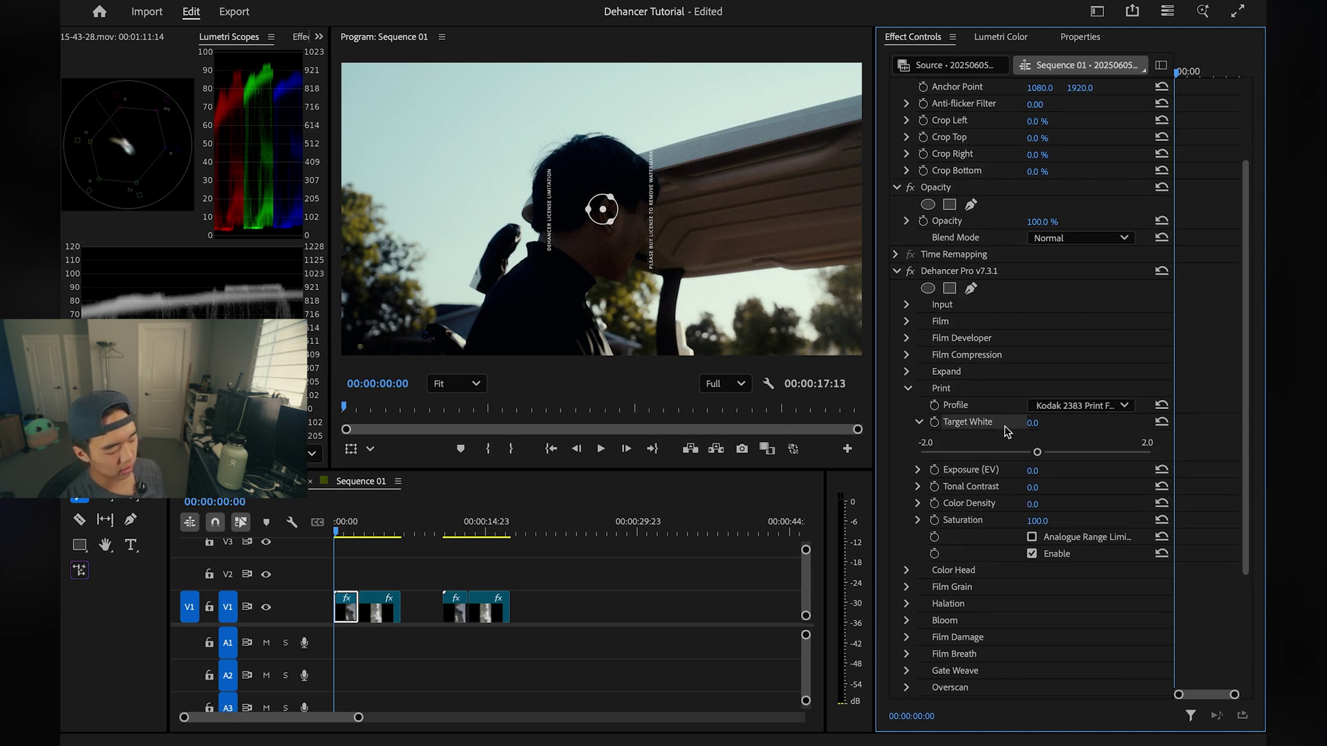
mouse_move(1037, 452)
mouse_down()
mouse_move(923, 452)
mouse_move(1023, 453)
mouse_move(862, 474)
mouse_move(1175, 474)
mouse_move(1038, 453)
mouse_up()
click(919, 422)
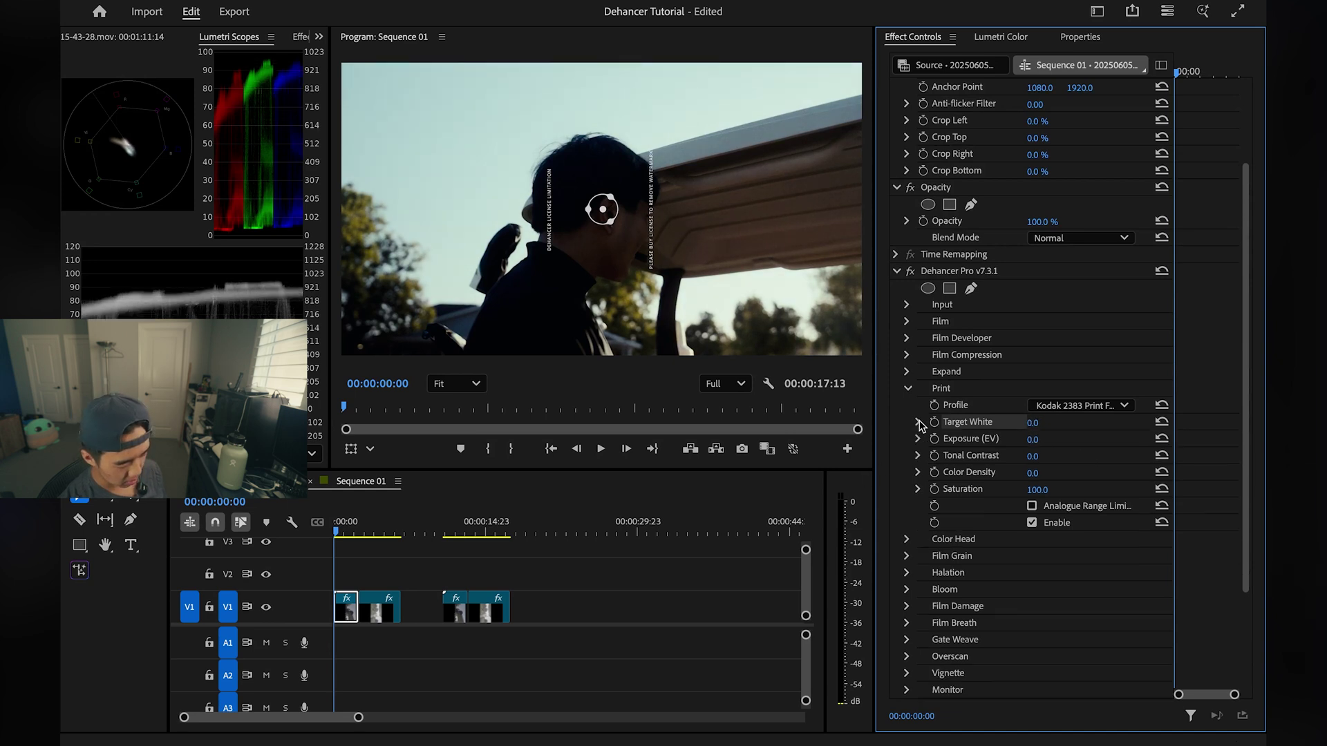
click(918, 439)
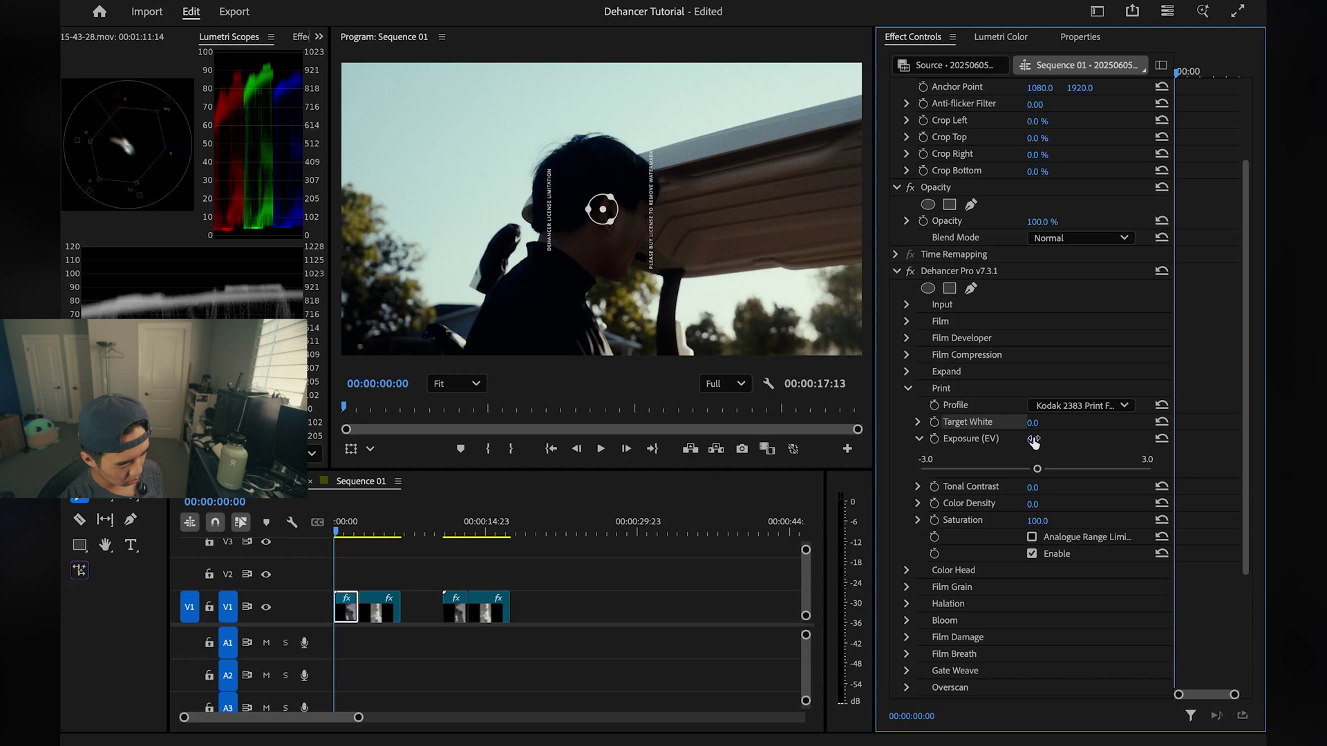
drag(1032, 439, 1035, 474)
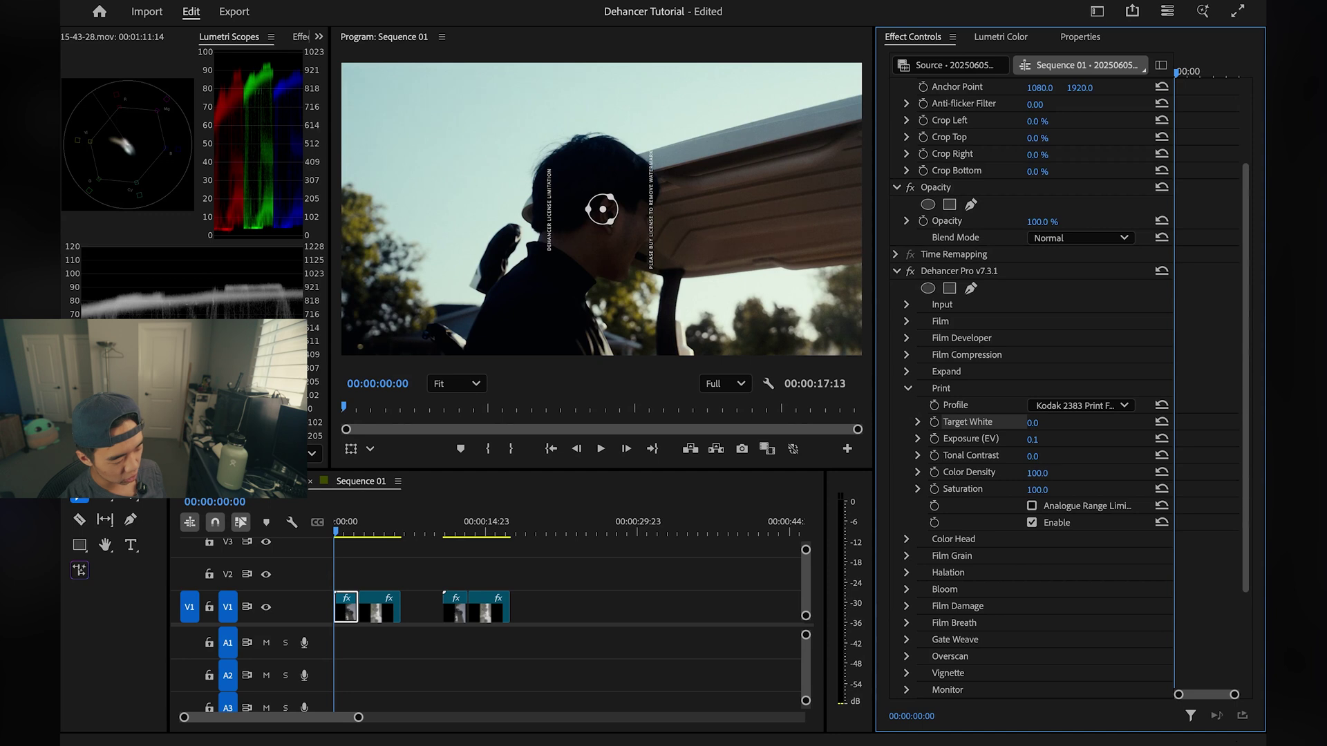
drag(1049, 473, 1035, 474)
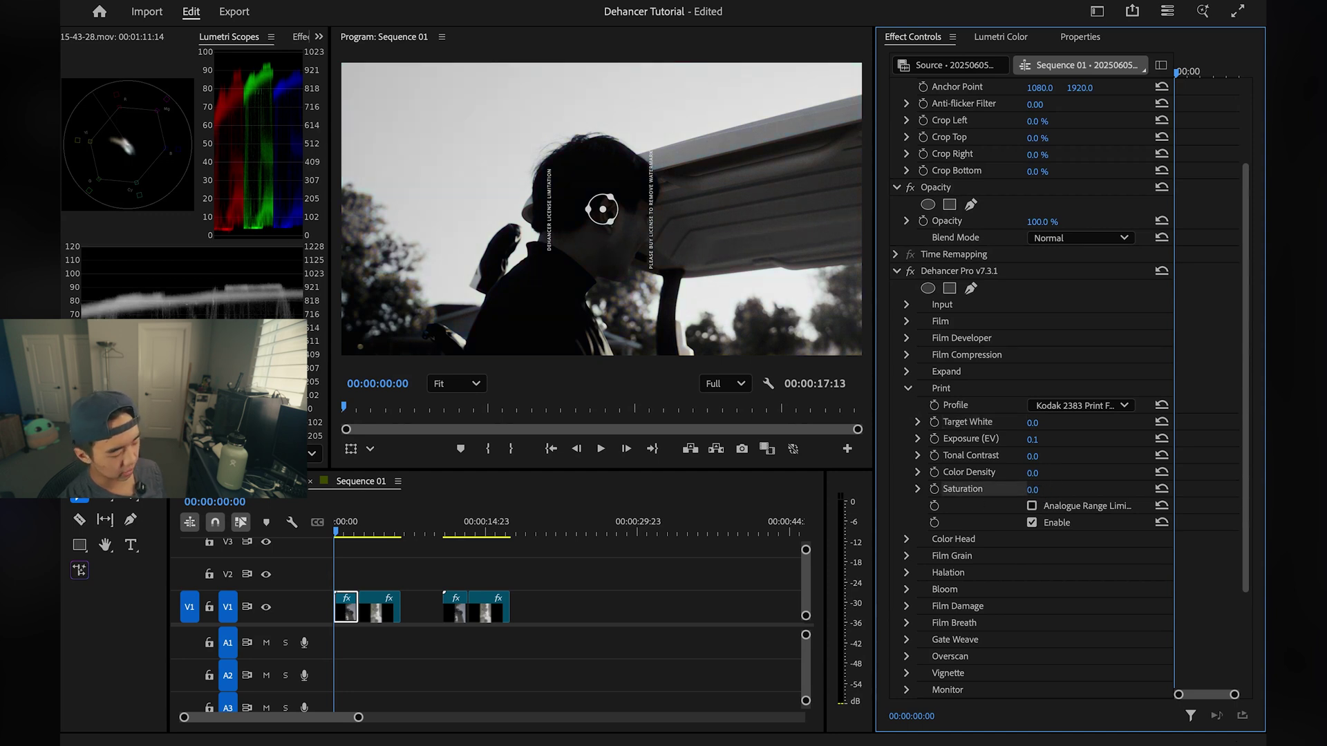
drag(1035, 490, 1049, 489)
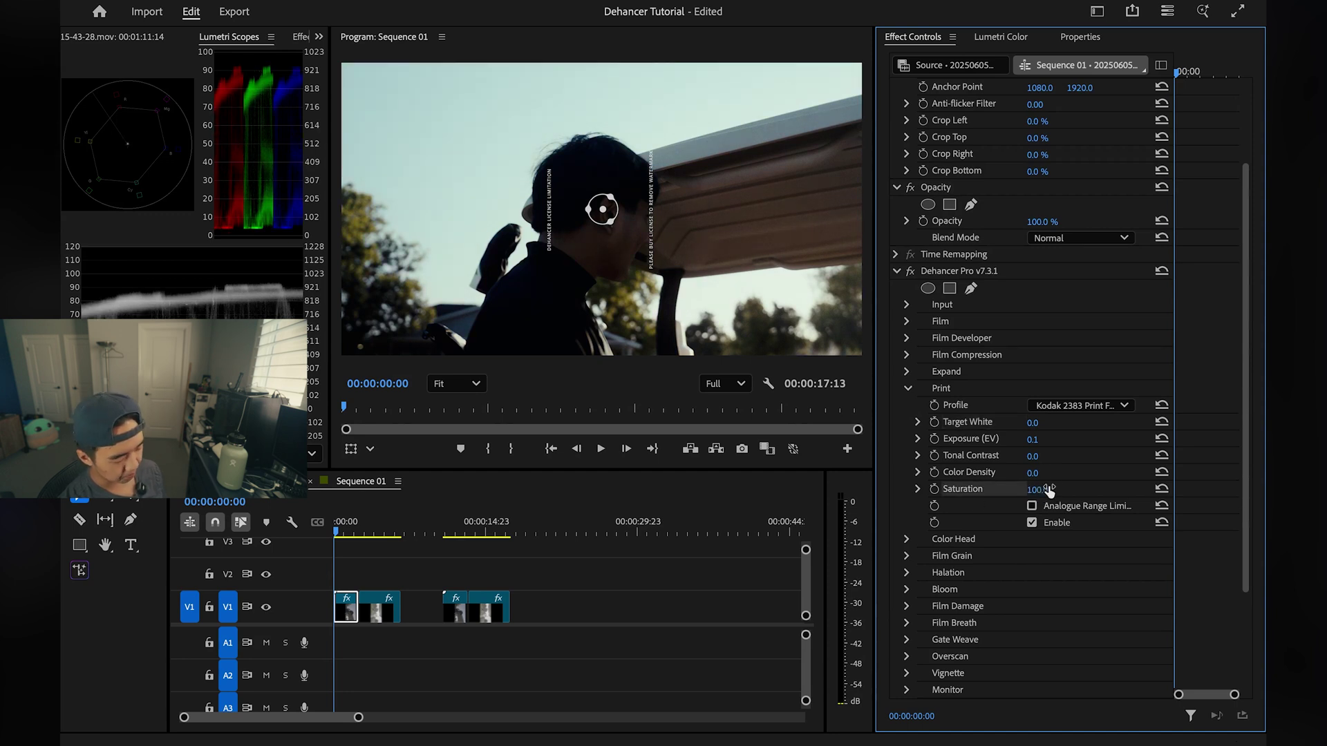
click(908, 389)
Set the Expand Black Point to -2.0 and reset White Point to 100.0
click(908, 372)
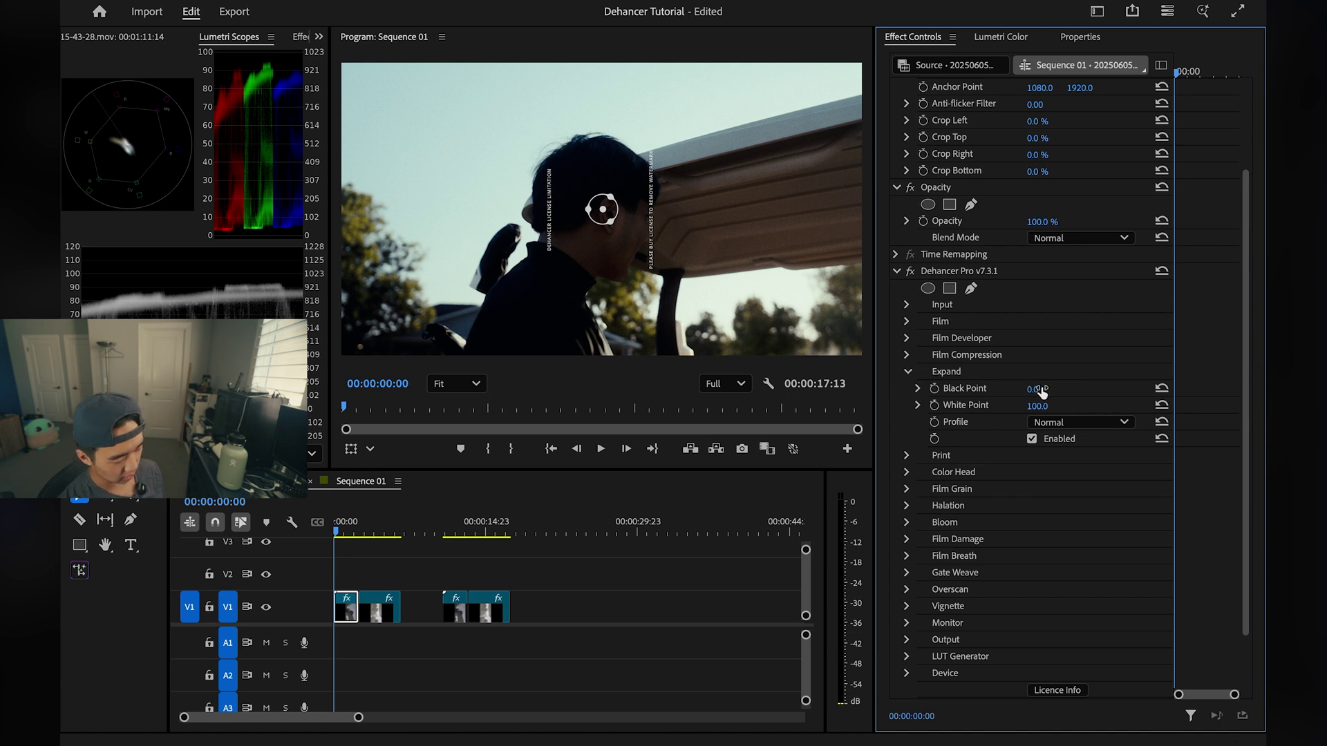
drag(1042, 392, 1028, 392)
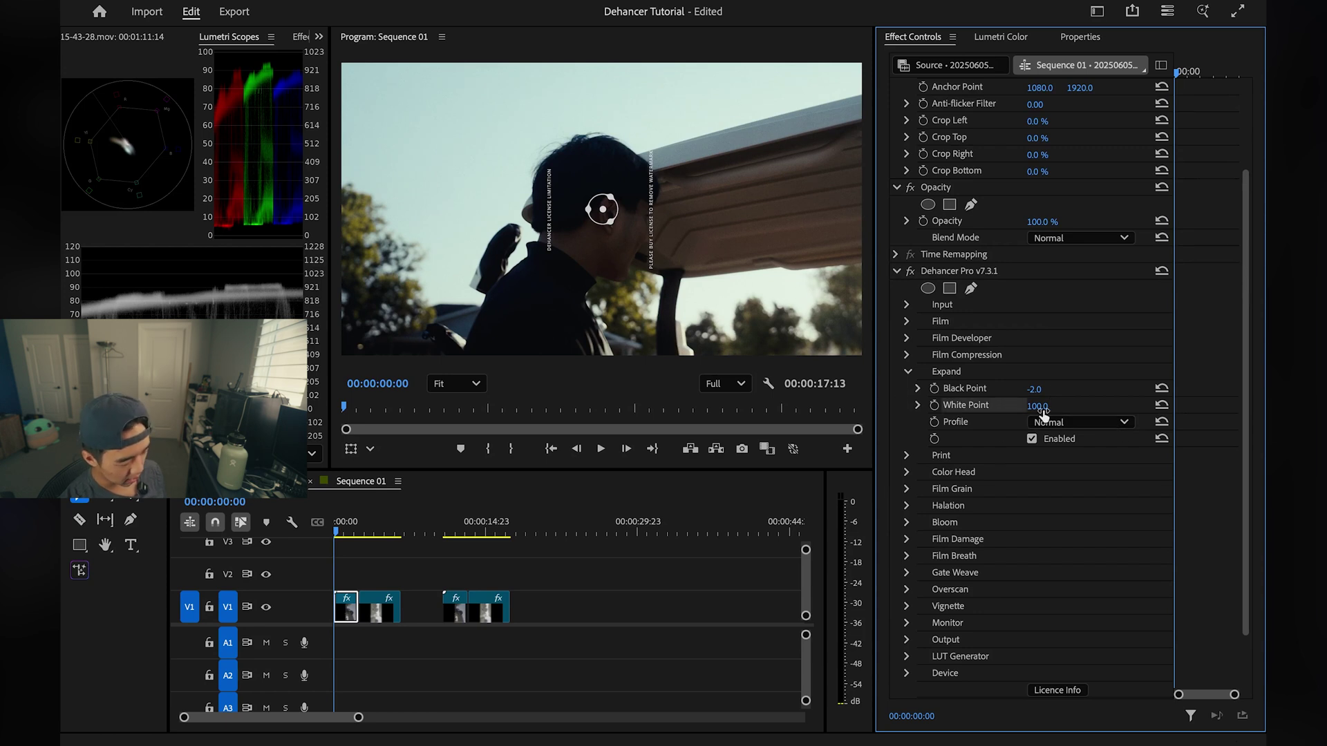
mouse_move(1035, 407)
mouse_down()
mouse_move(1023, 407)
mouse_move(1049, 408)
mouse_up()
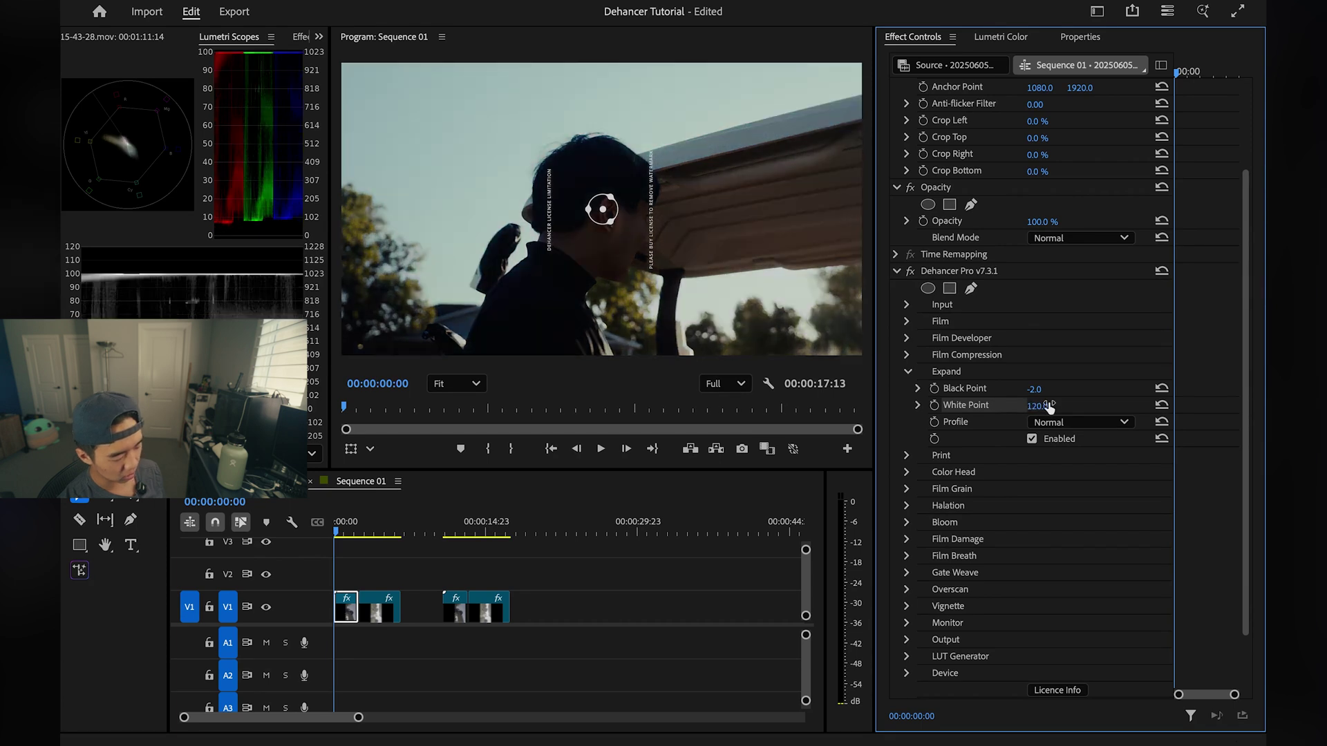
click(1167, 405)
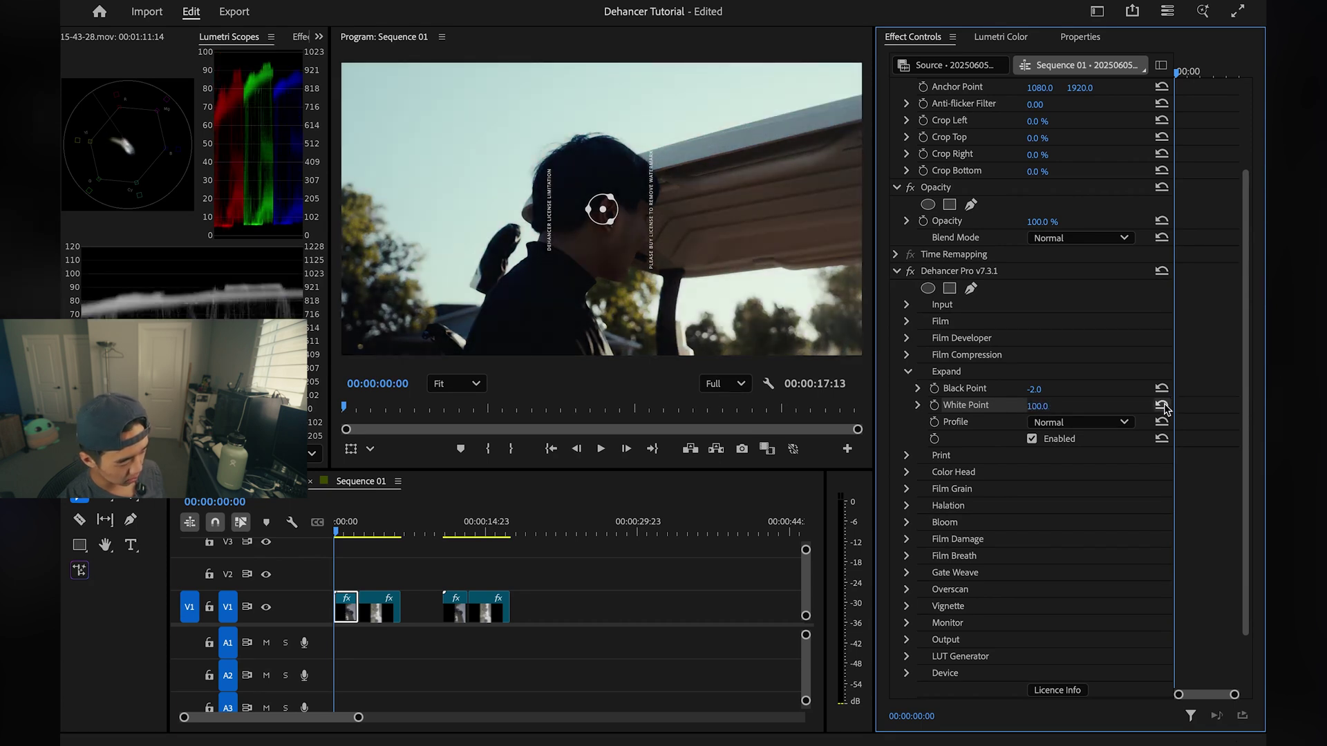
click(908, 372)
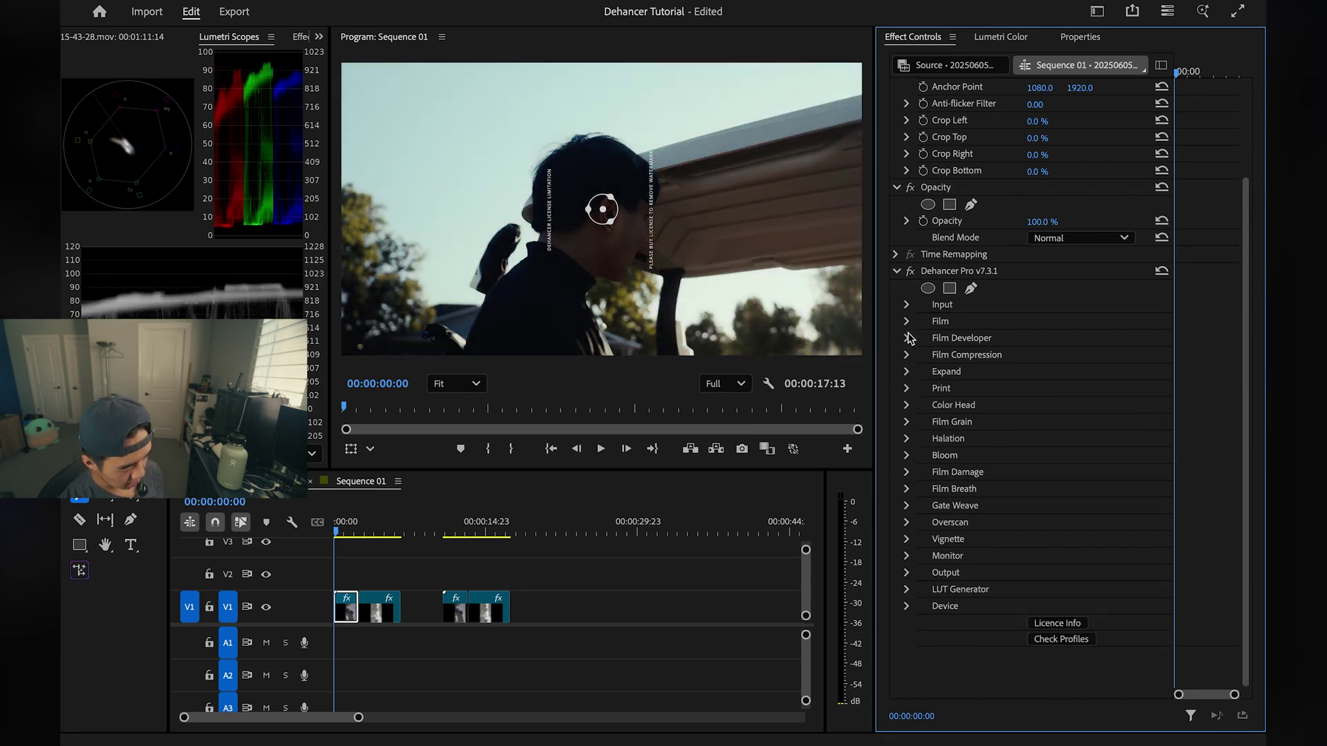
Enable Film Developer and set Contrast Boost to 2.0 and Gamma Correction to 0
click(907, 339)
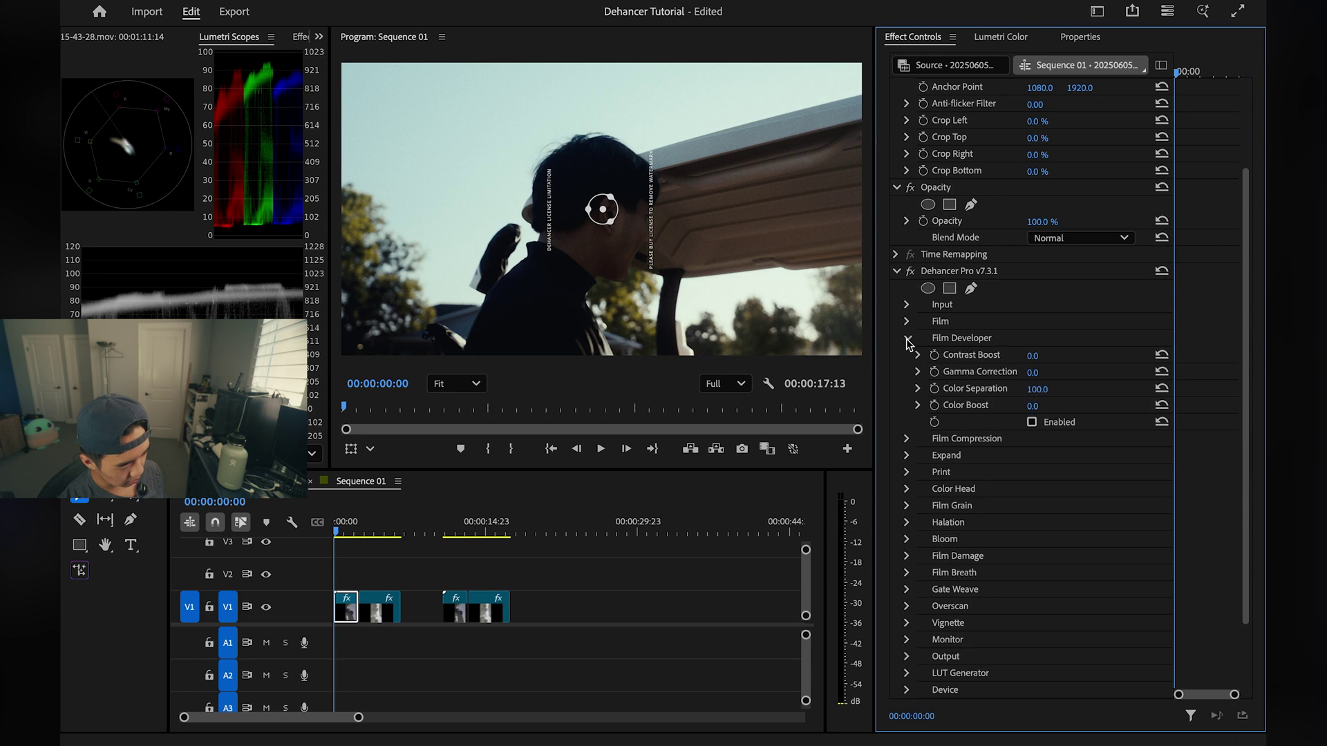
click(1032, 422)
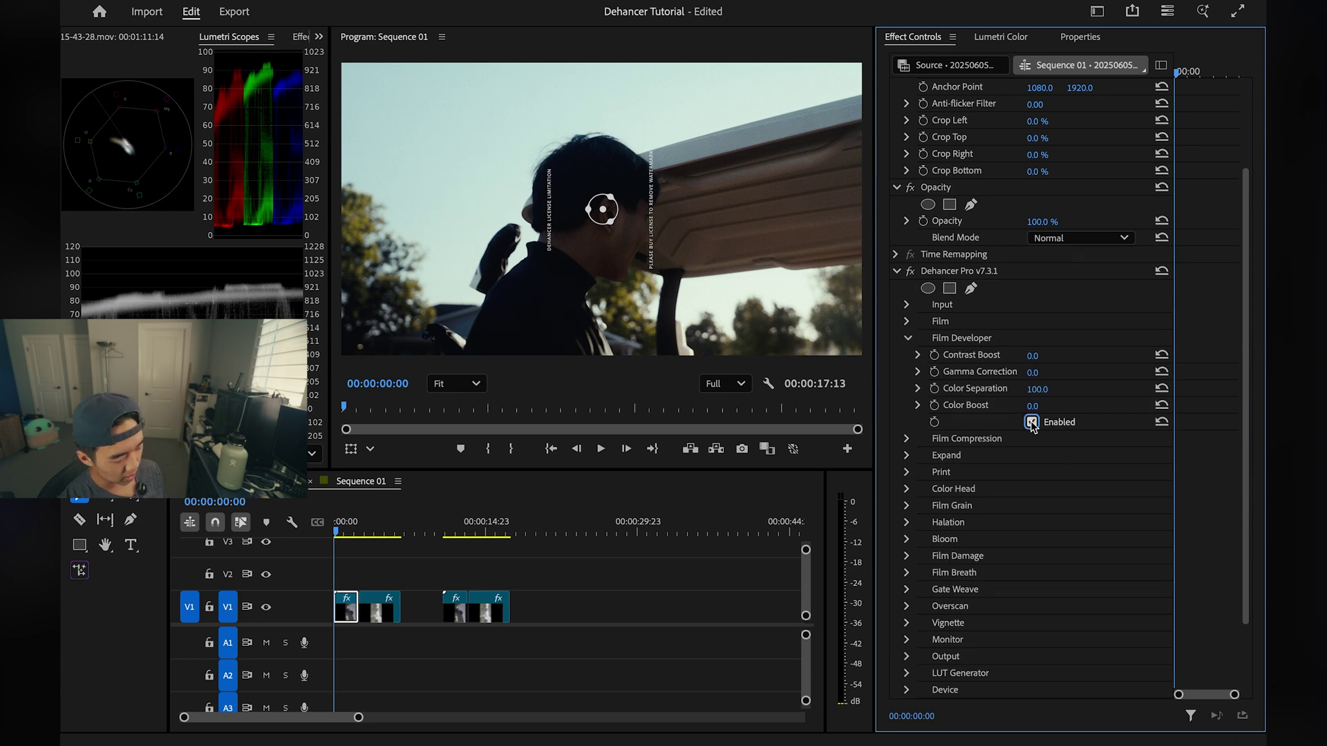
click(1032, 356)
text(100)
key(Return)
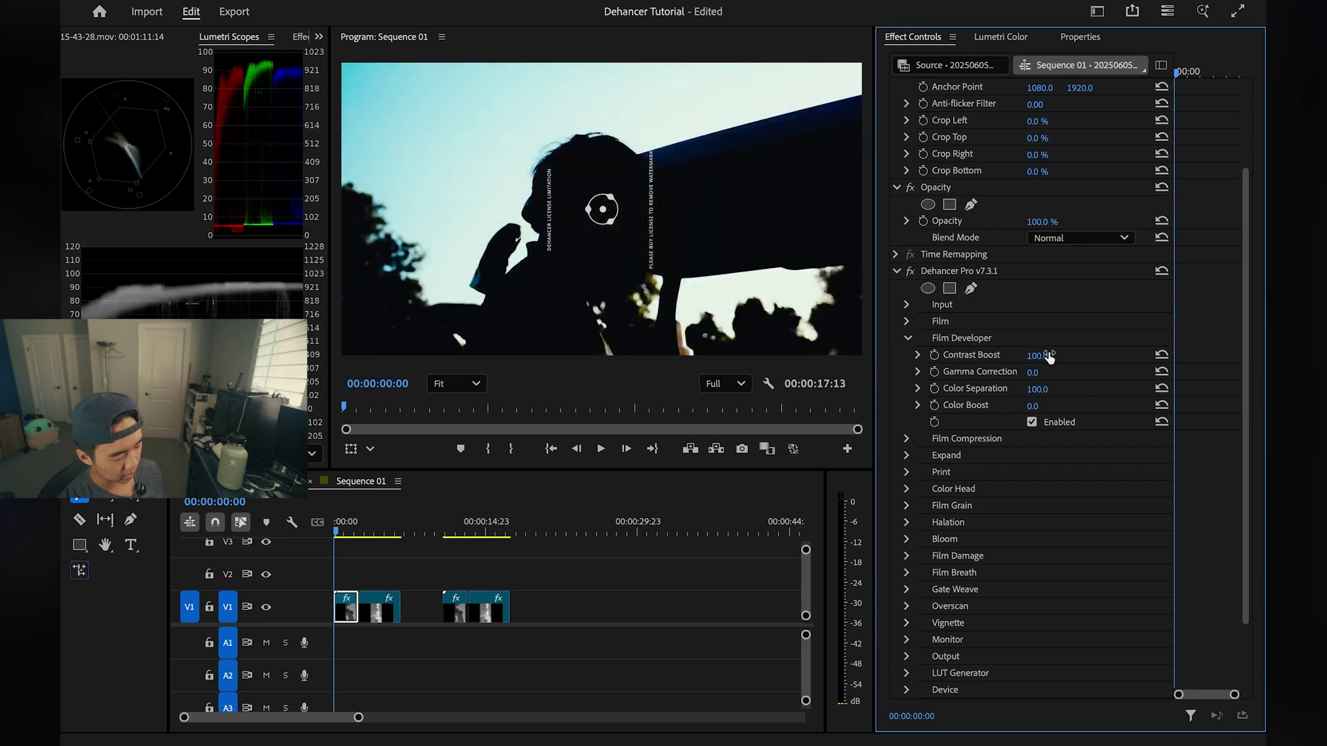
drag(1049, 356, 1029, 359)
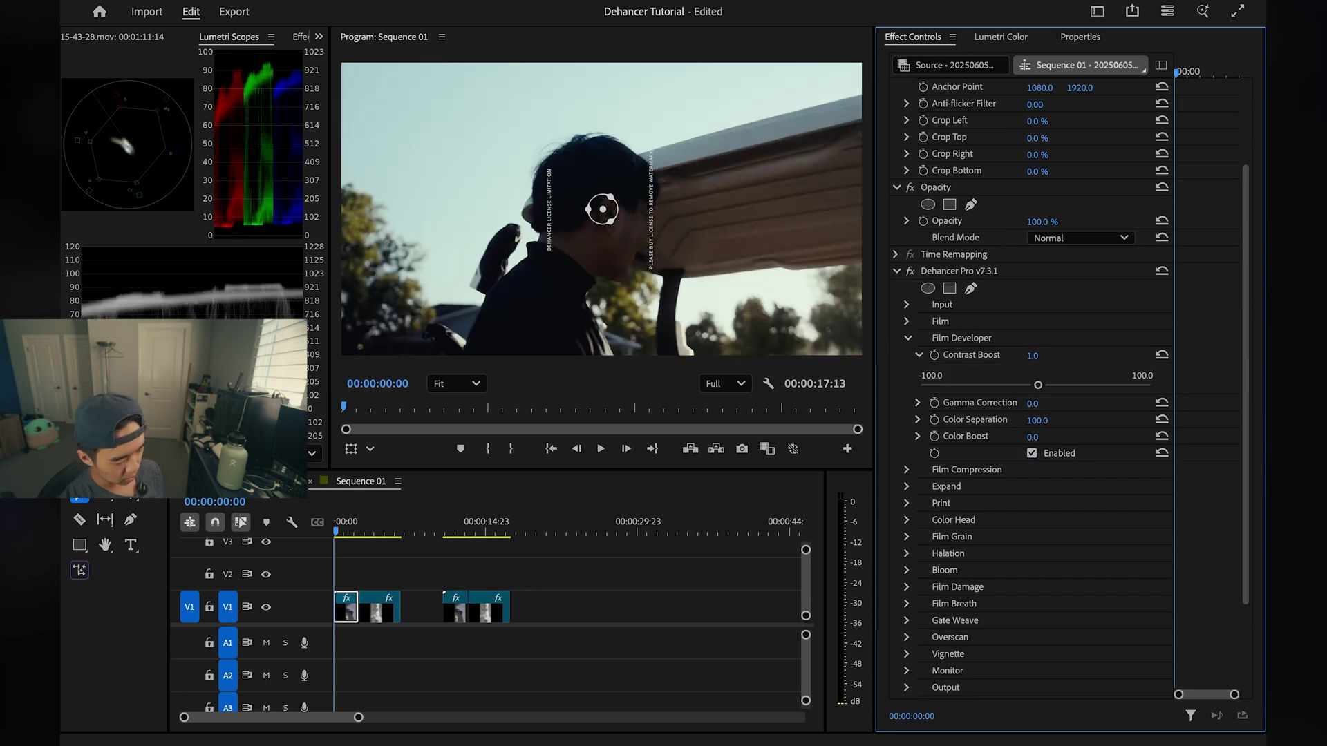
click(1032, 372)
text(50)
key(Return)
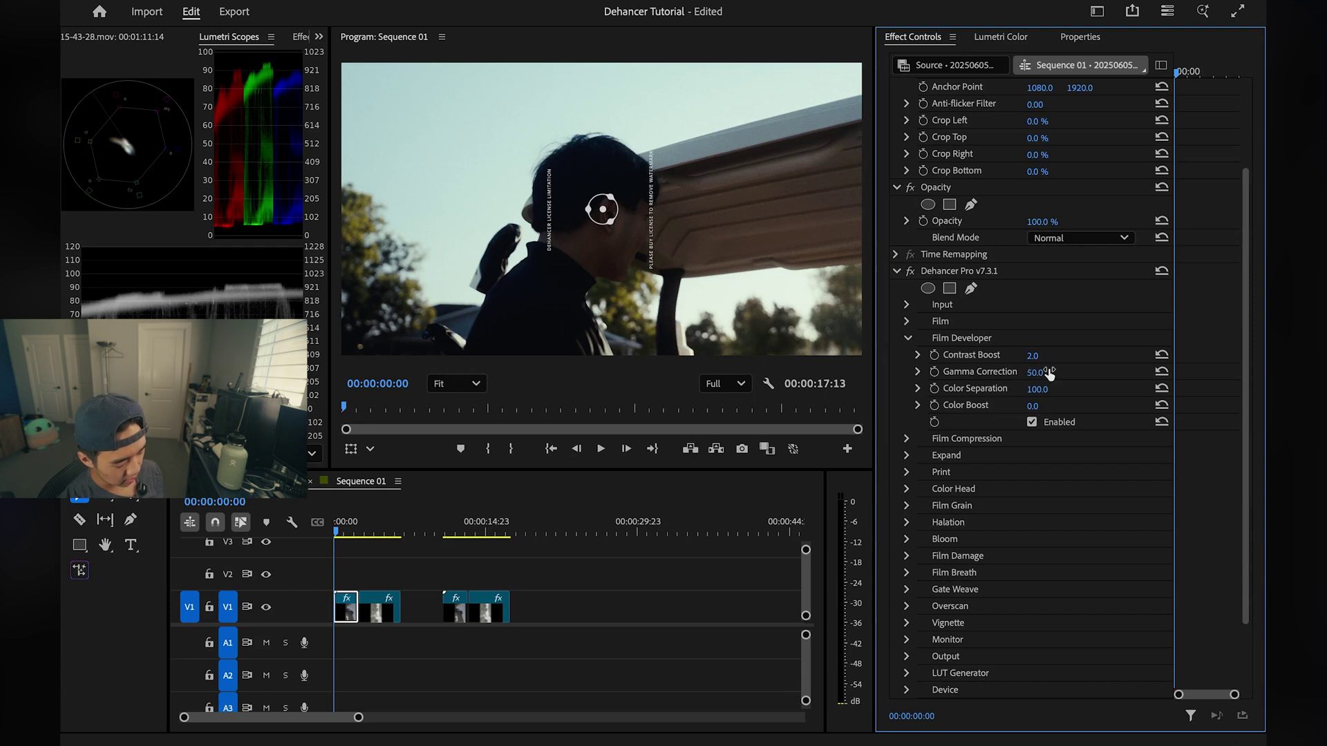
drag(1050, 373, 1038, 395)
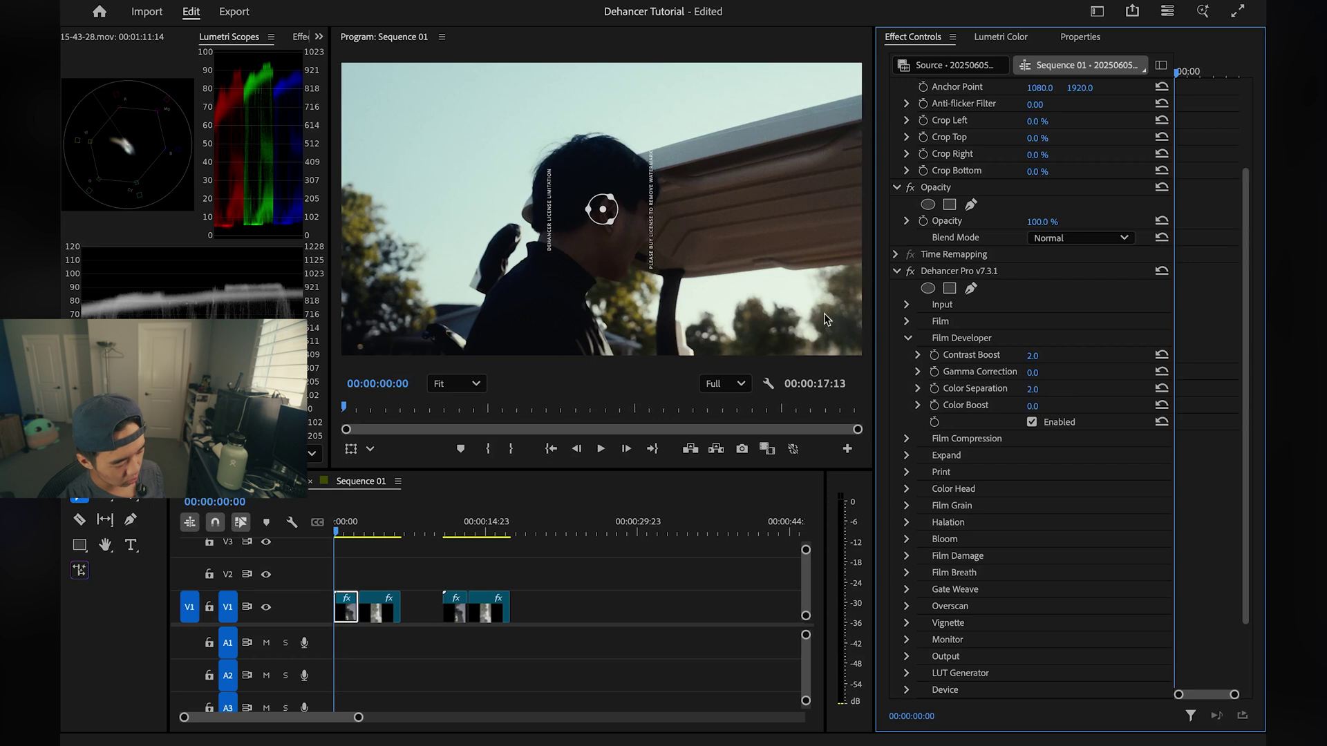
Reset Color Separation to 100, raise Color Boost to 62.0, and compare the look with Film Developer toggled
drag(1037, 389, 1016, 391)
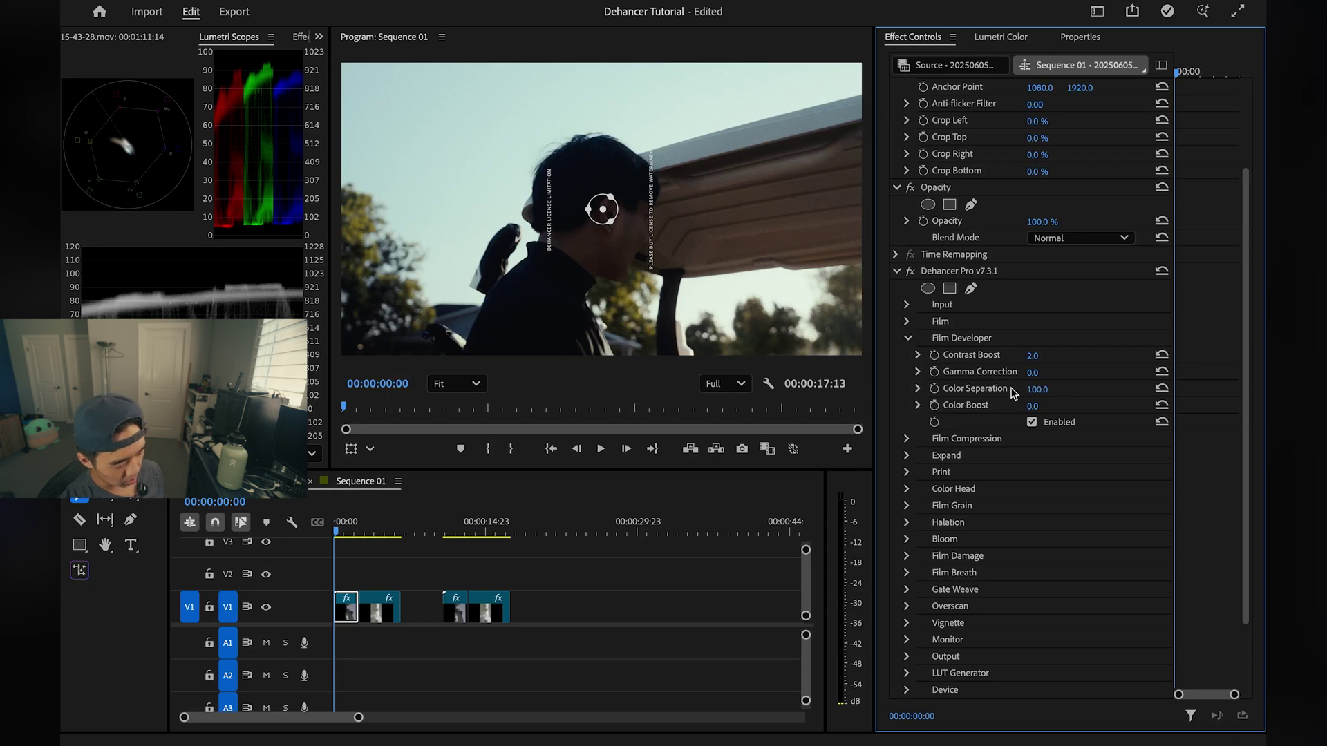
click(1162, 388)
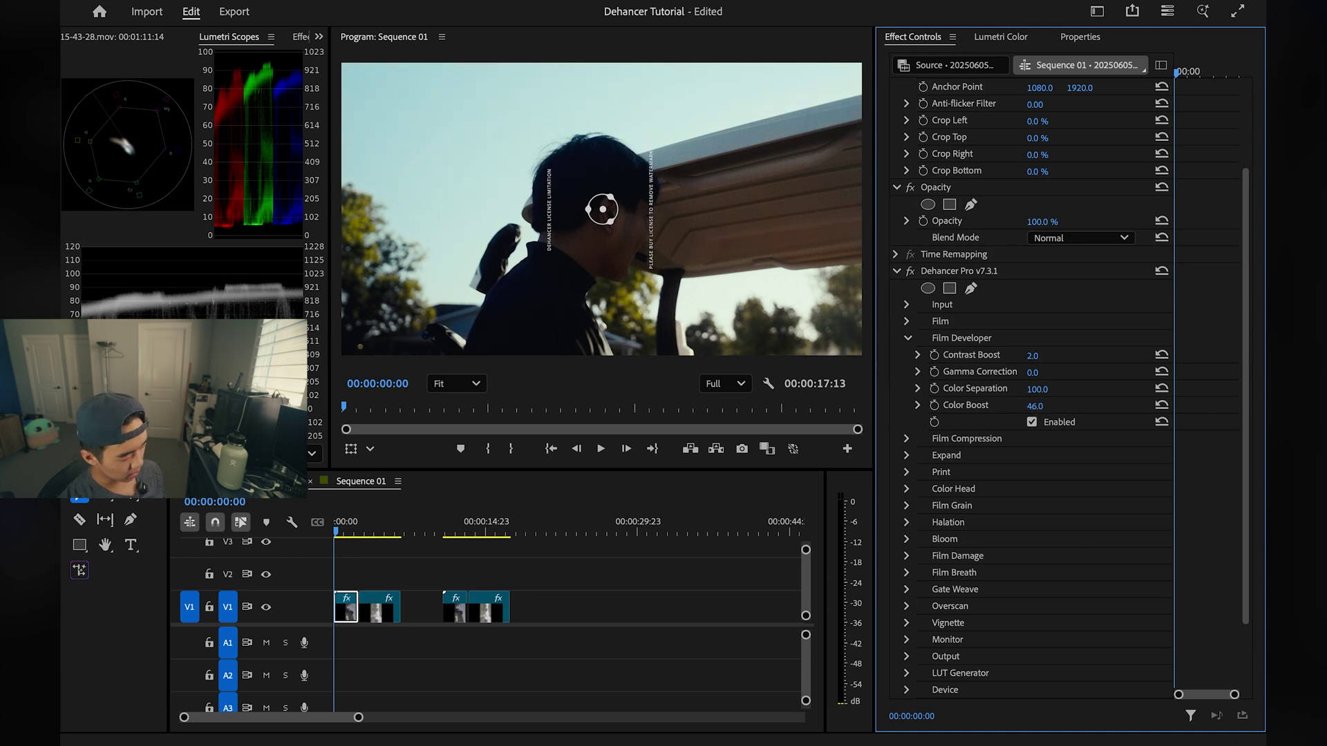
drag(1035, 406, 1041, 405)
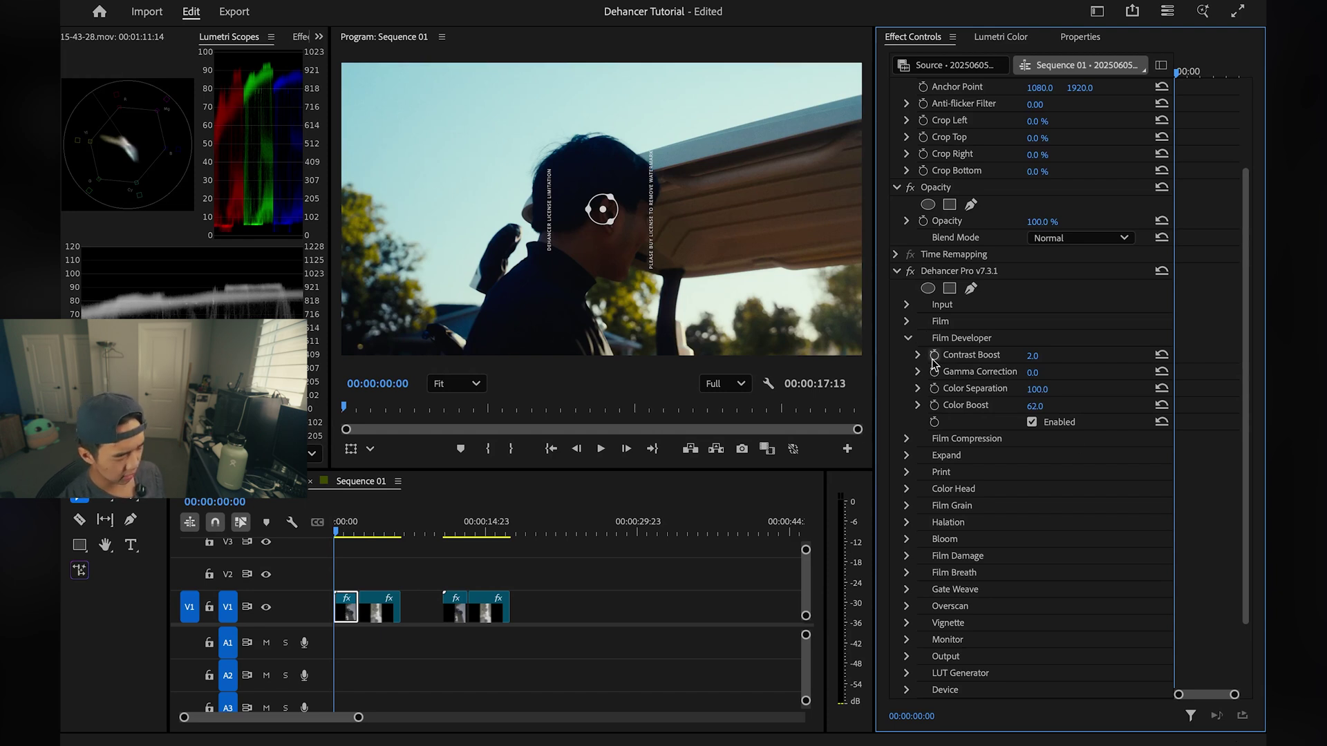
click(1033, 425)
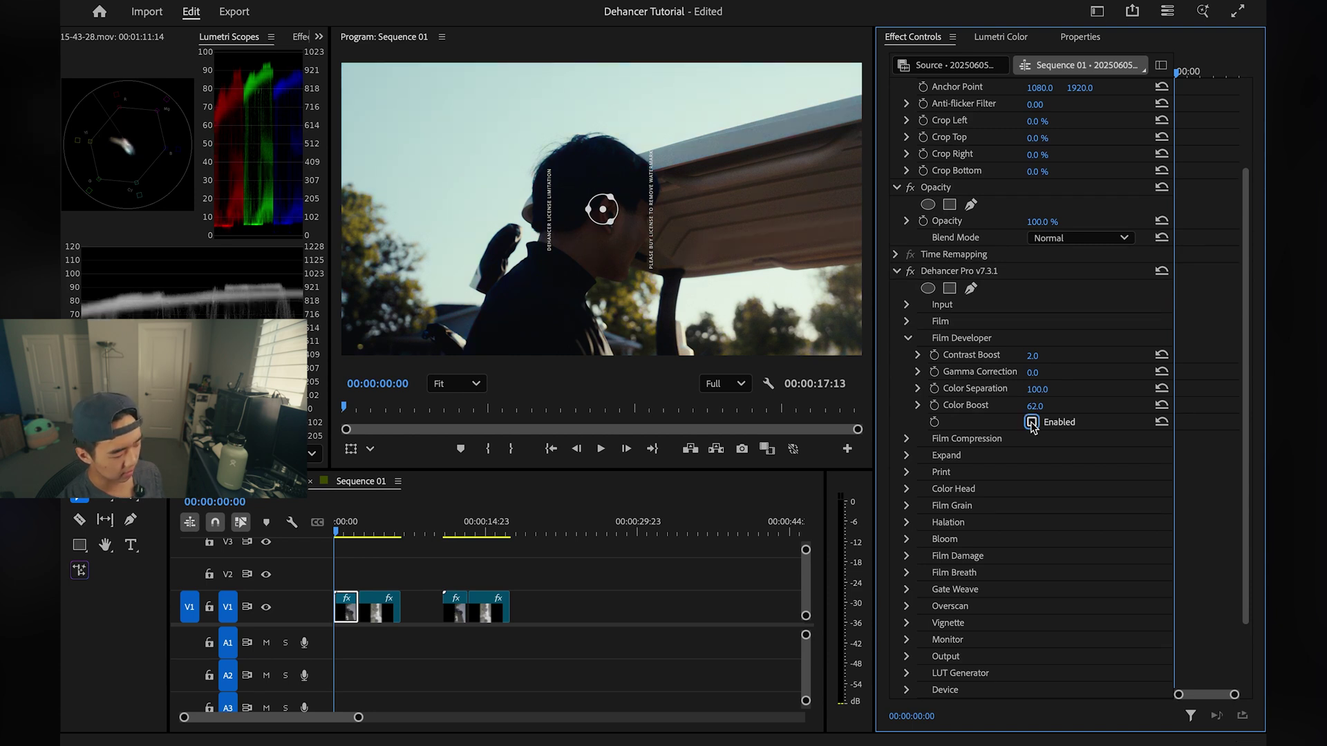
click(908, 338)
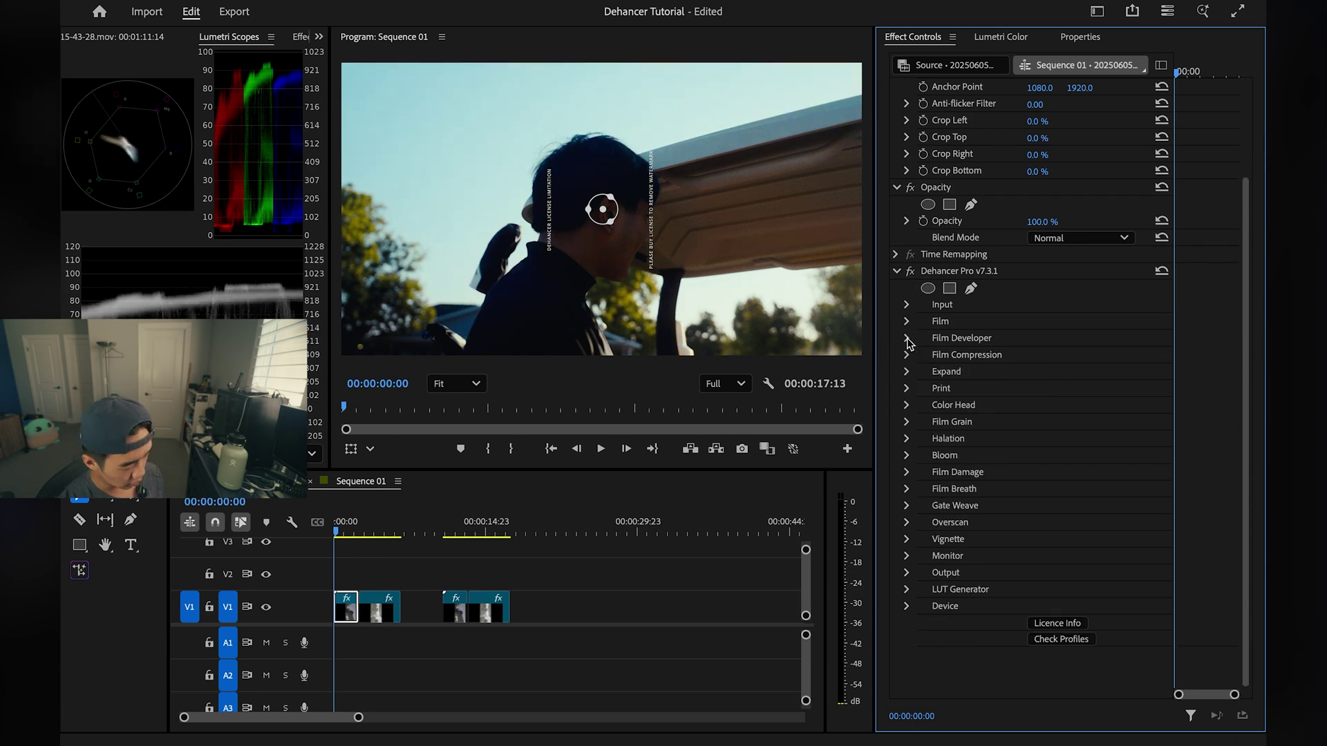
Enable Film Compression and toggle it to compare the clip before and after
click(907, 355)
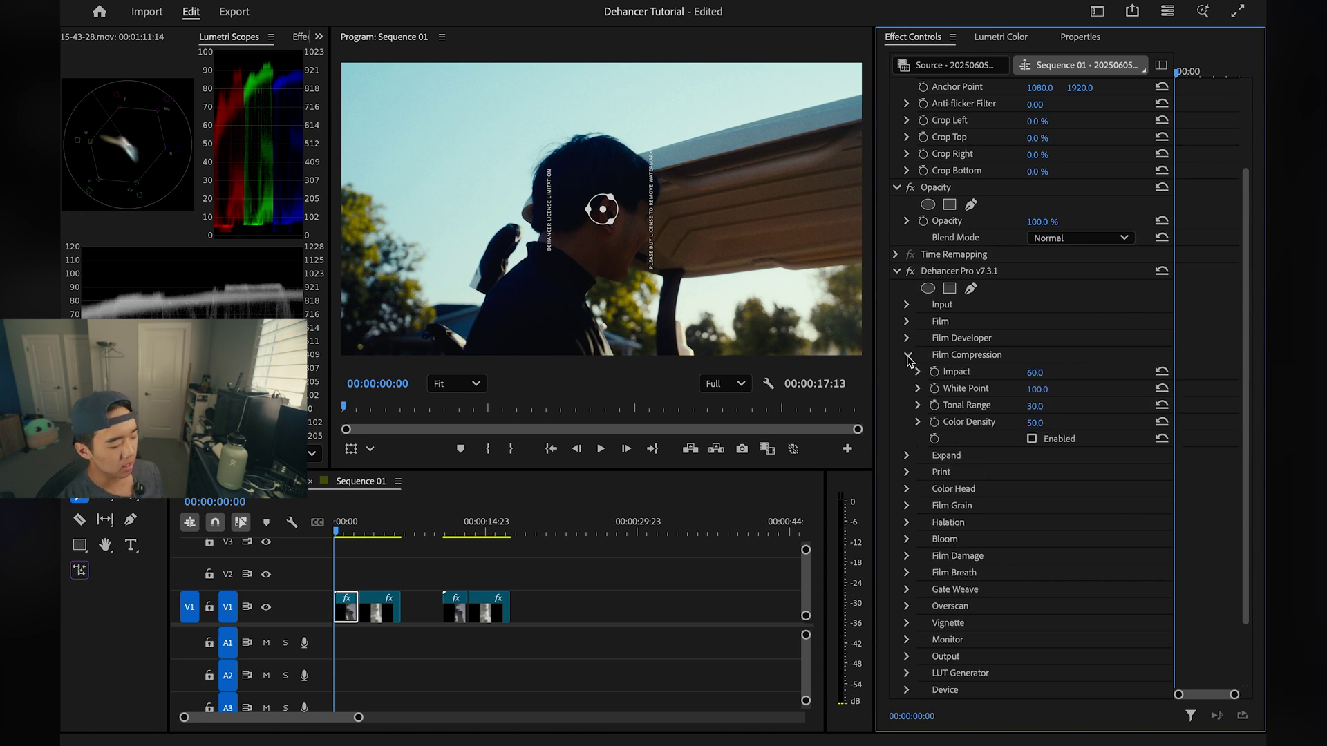
click(1032, 439)
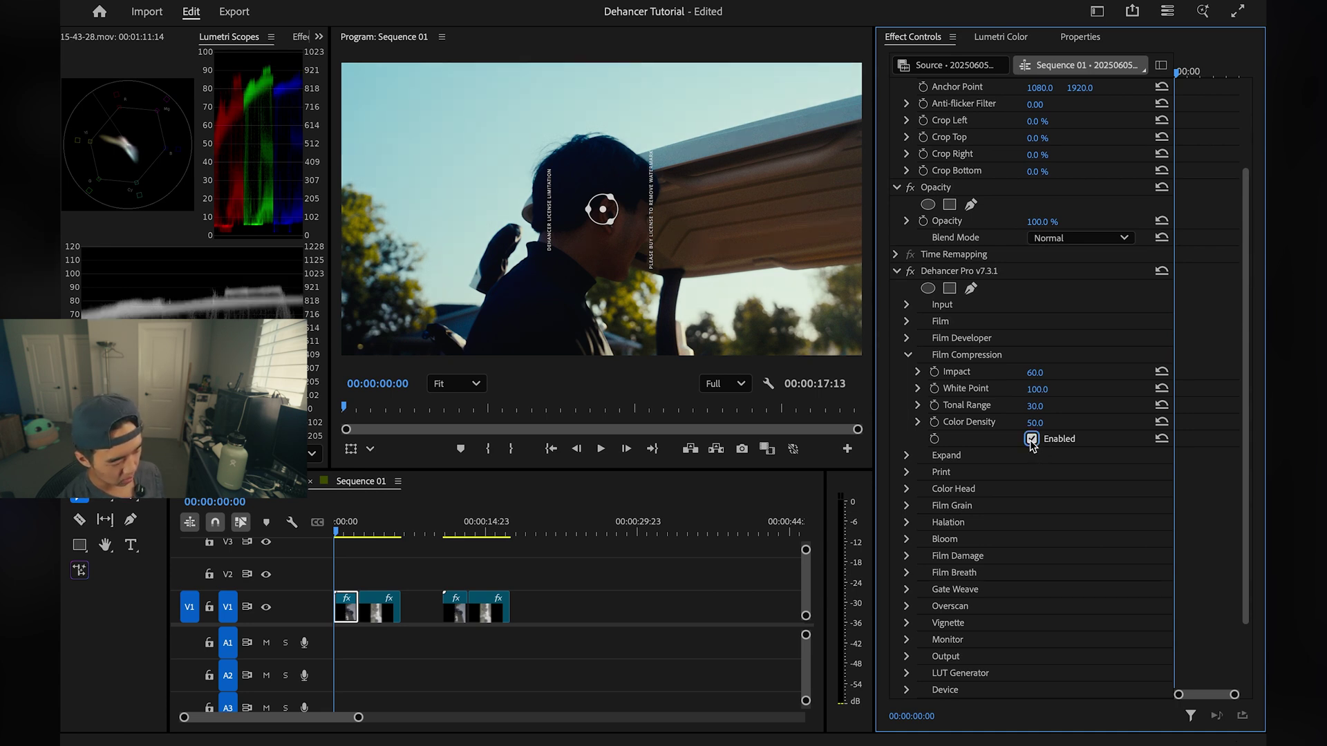
click(1032, 440)
click(1032, 439)
click(1032, 440)
click(1032, 440)
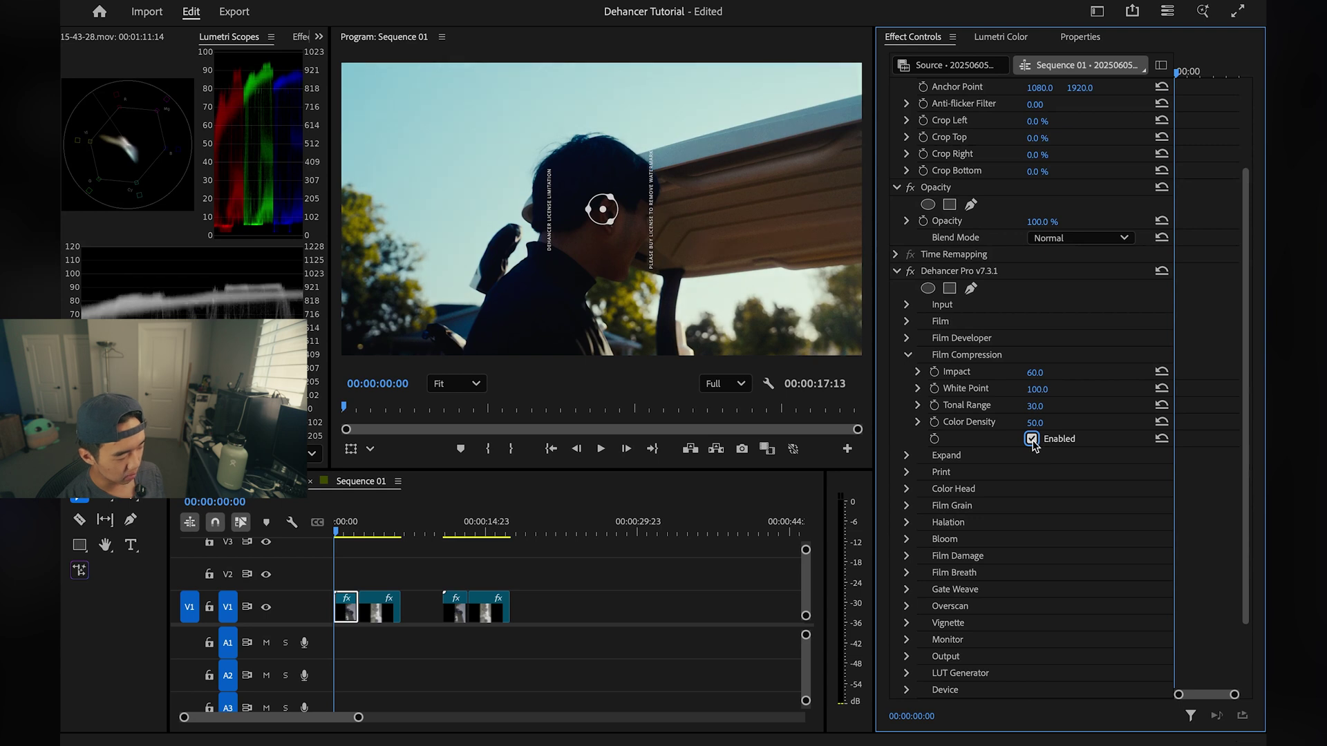
Nudge Impact, reset White Point to 100, and set Tonal Range to 62.4
click(918, 406)
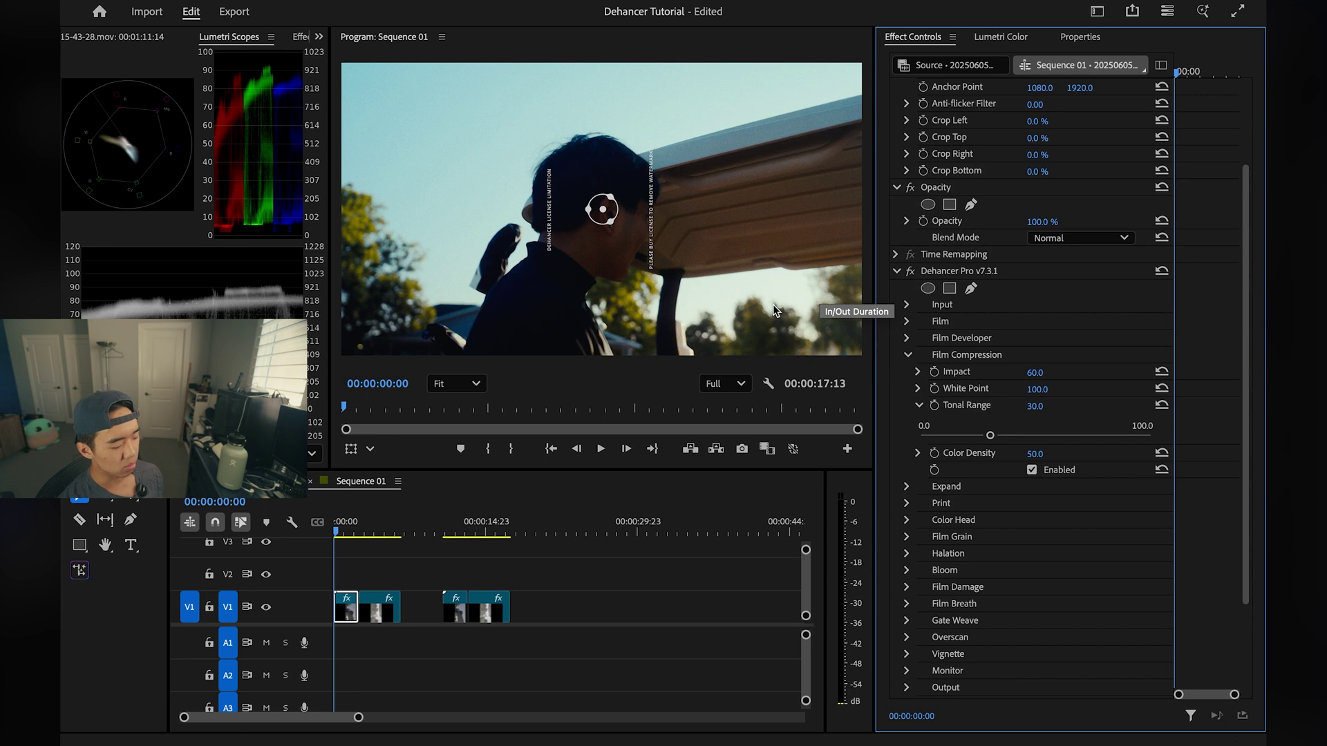
drag(1035, 372, 1051, 394)
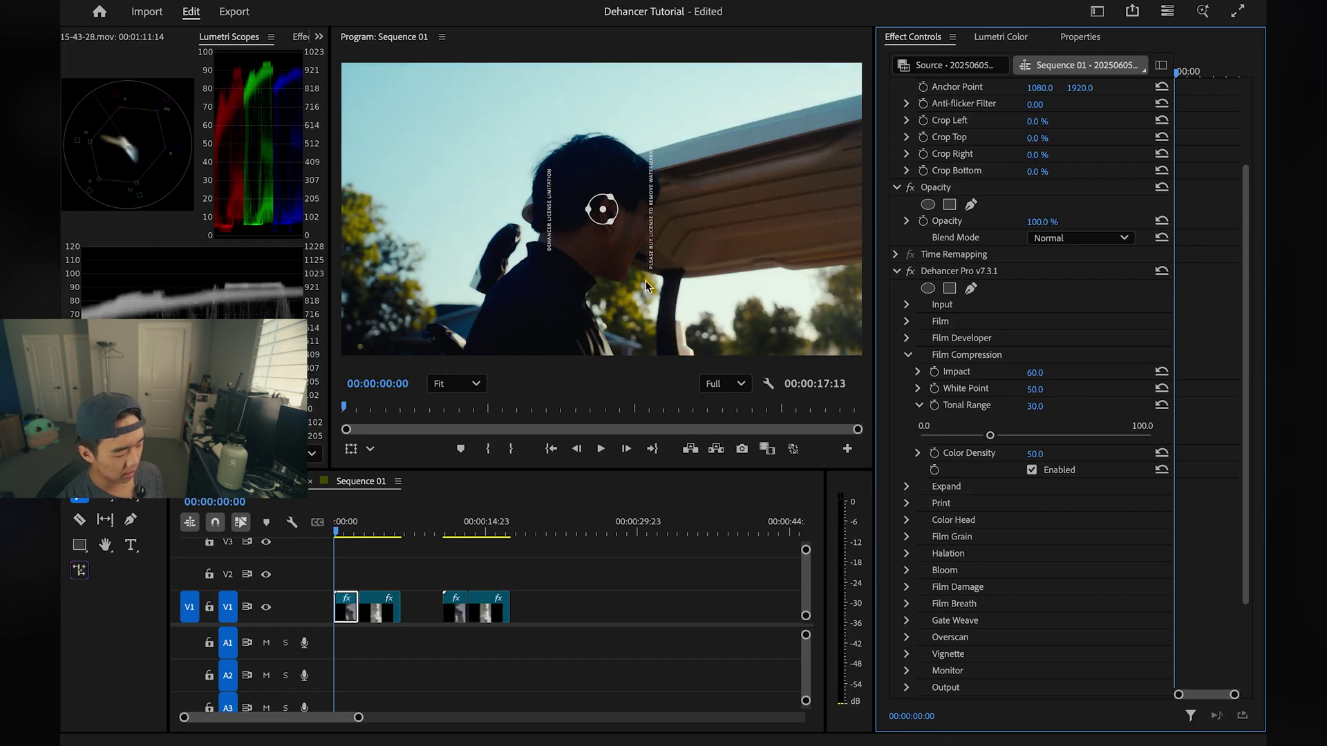
click(1162, 387)
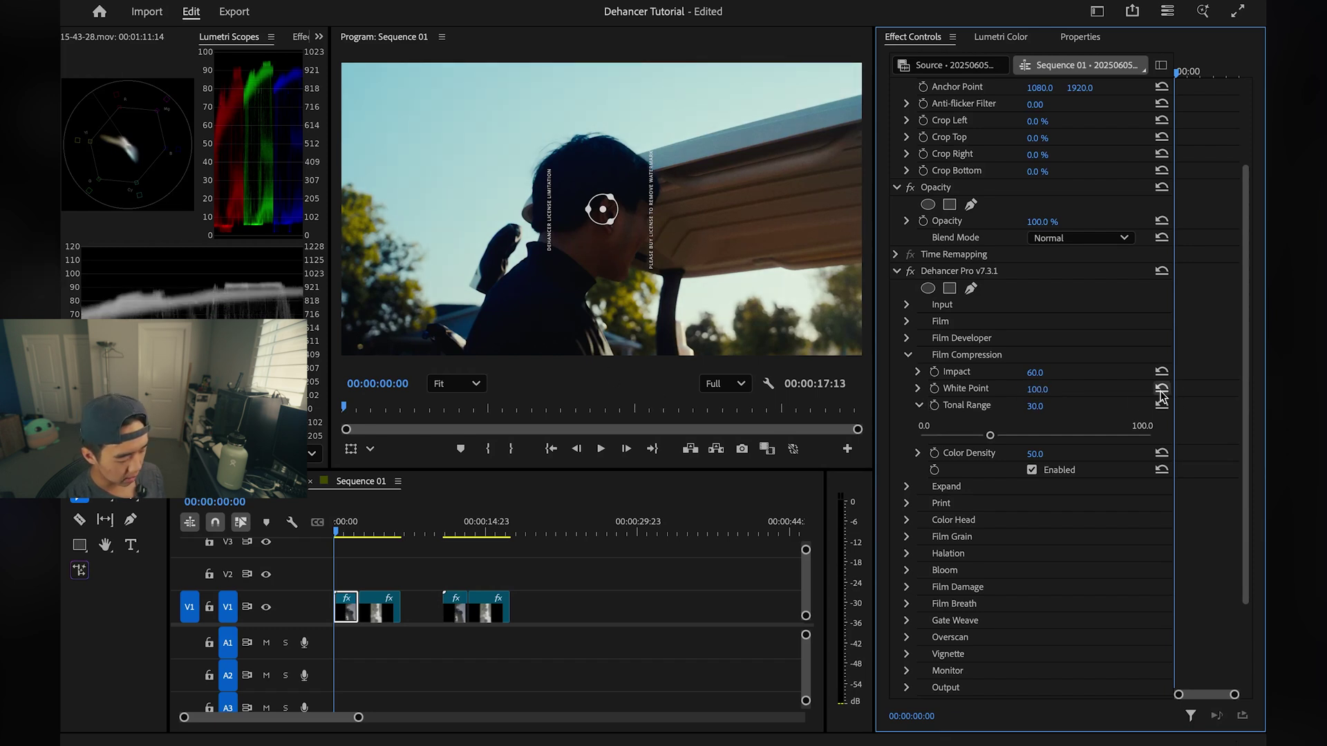
drag(993, 435, 1144, 434)
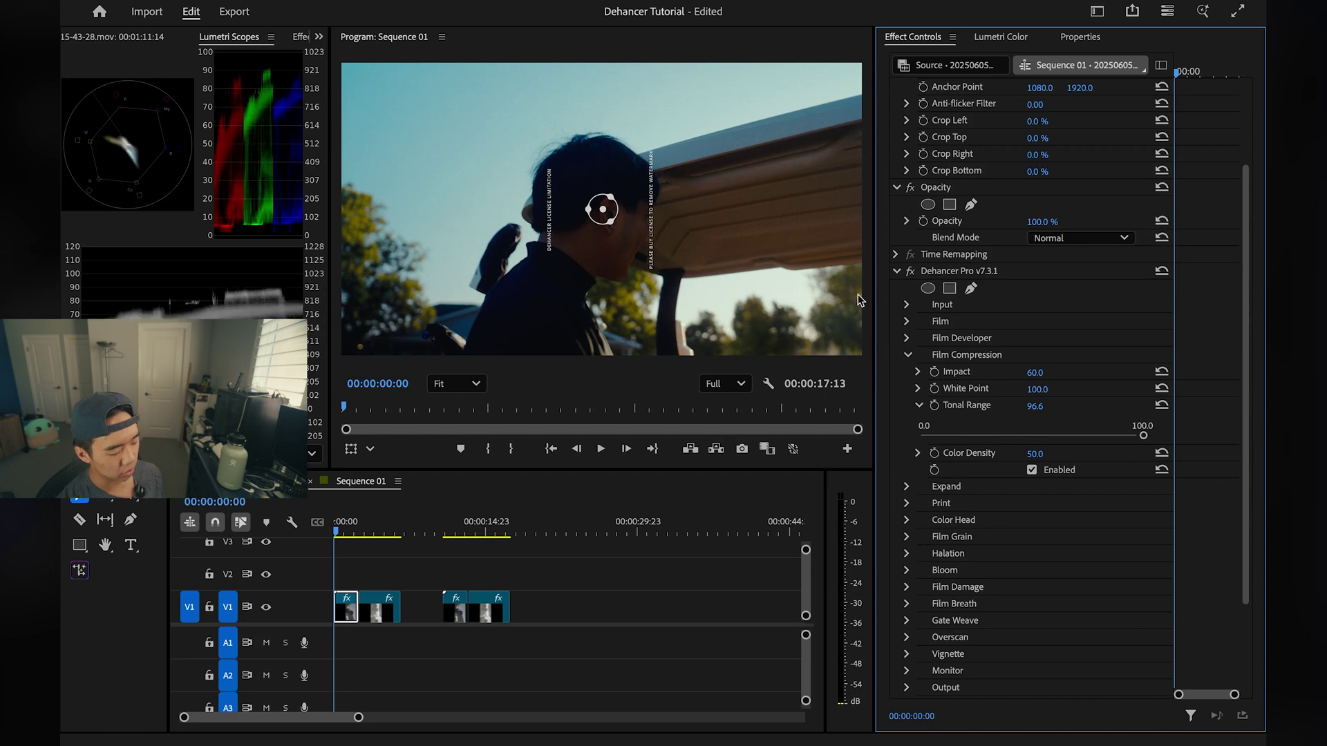
drag(1144, 436, 920, 436)
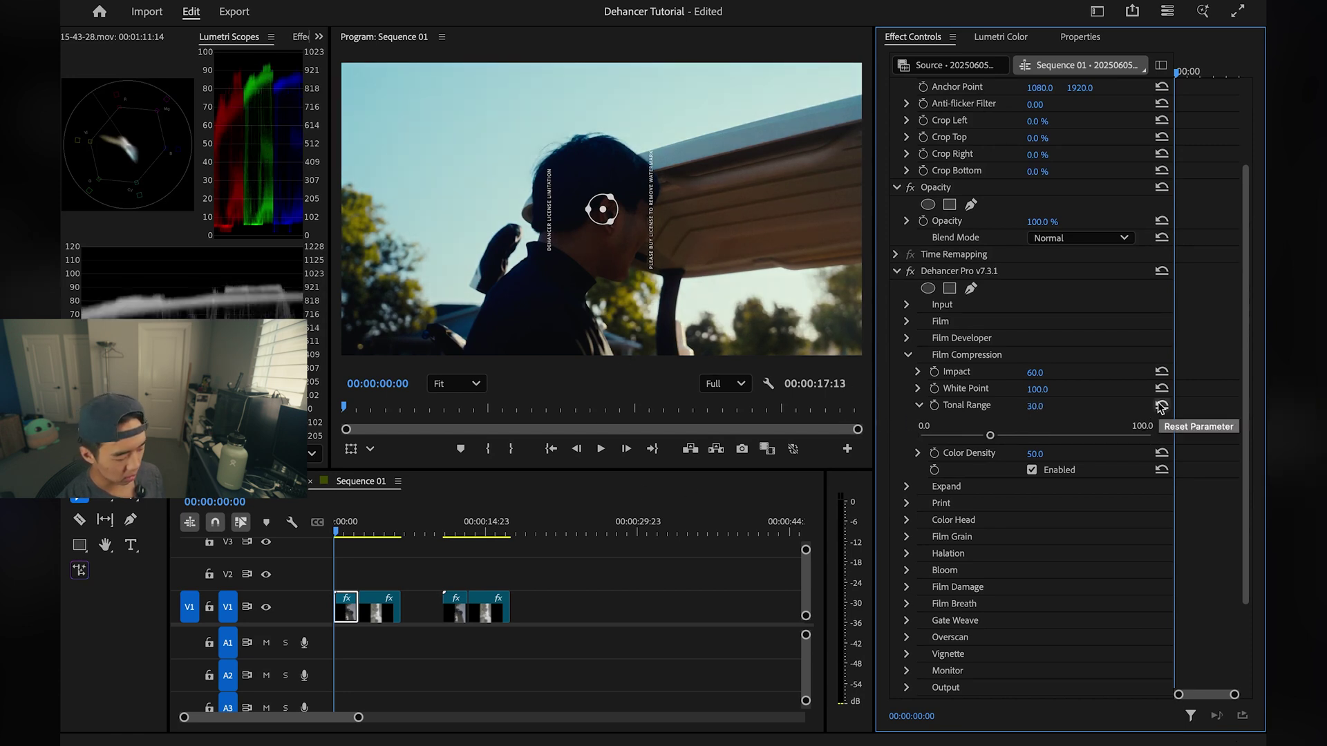
click(991, 437)
drag(992, 438, 1063, 434)
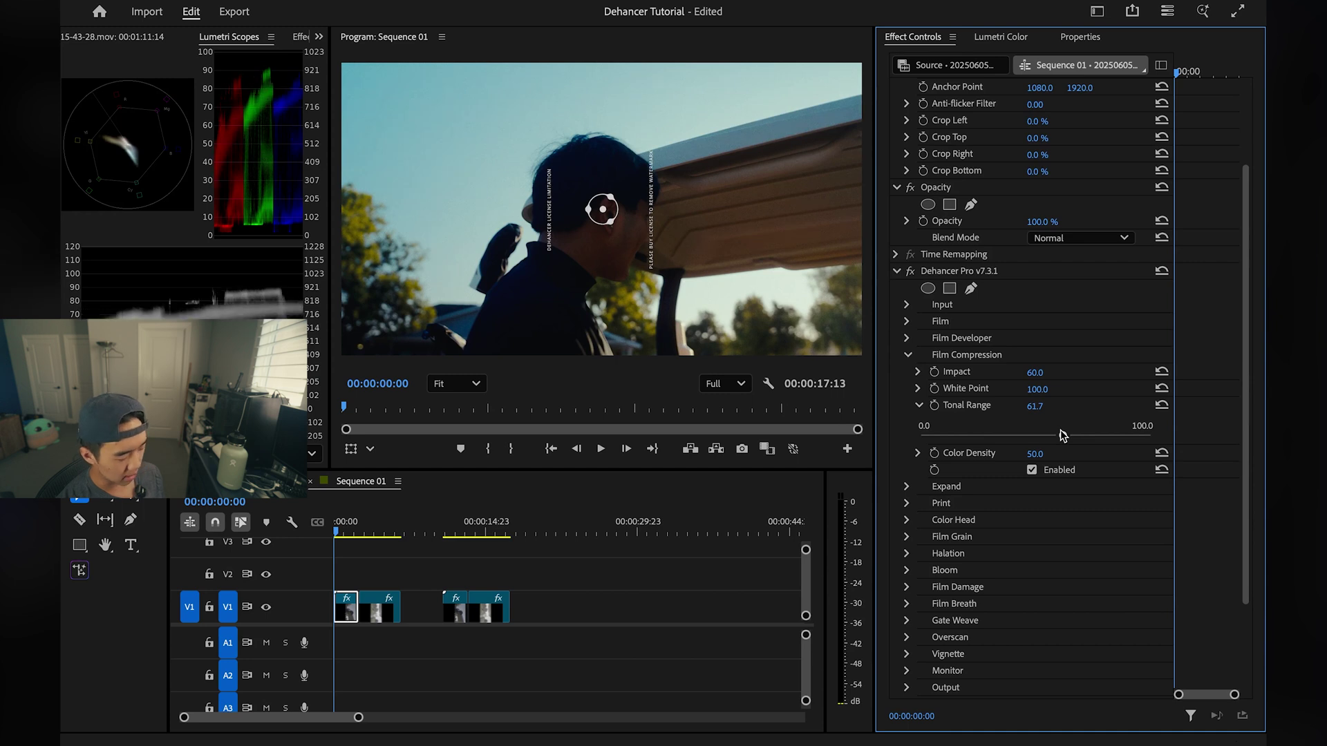
drag(1061, 430, 1064, 434)
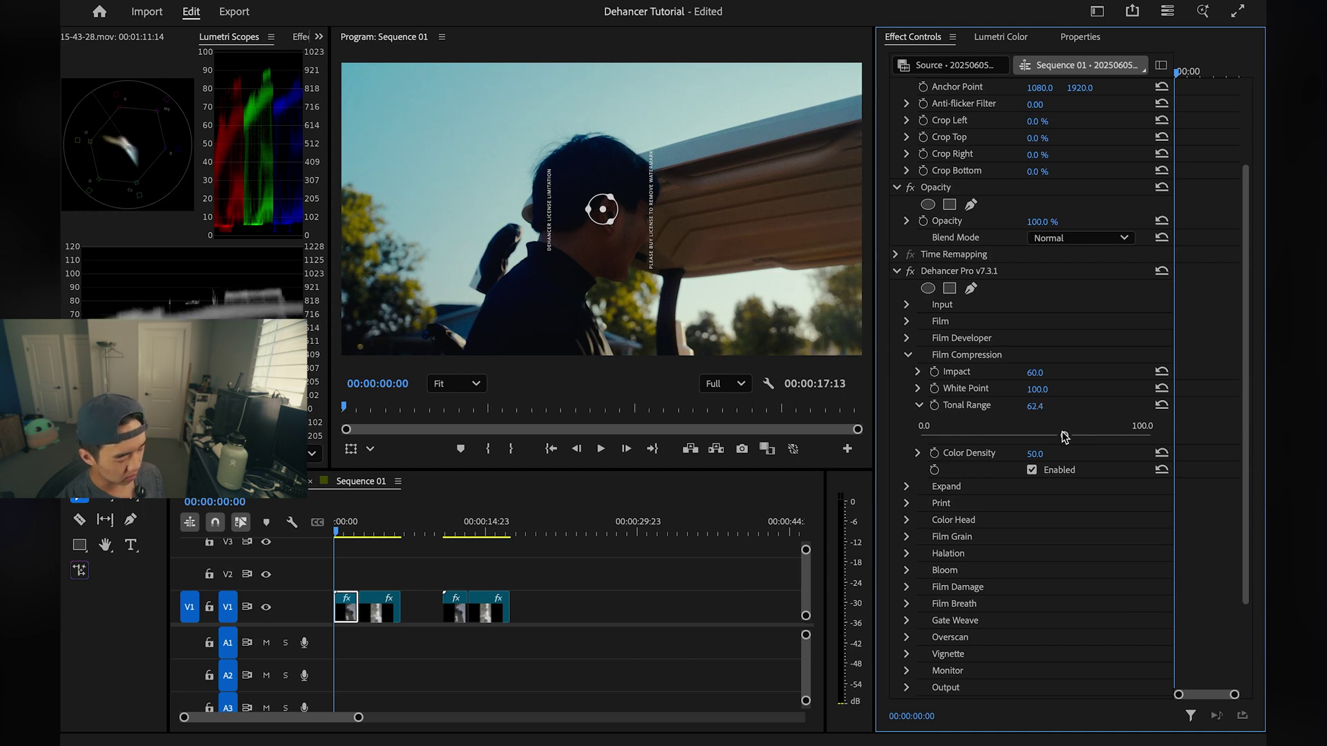
click(1032, 470)
Edit the Color Density value and collapse the Film Compression settings
click(919, 405)
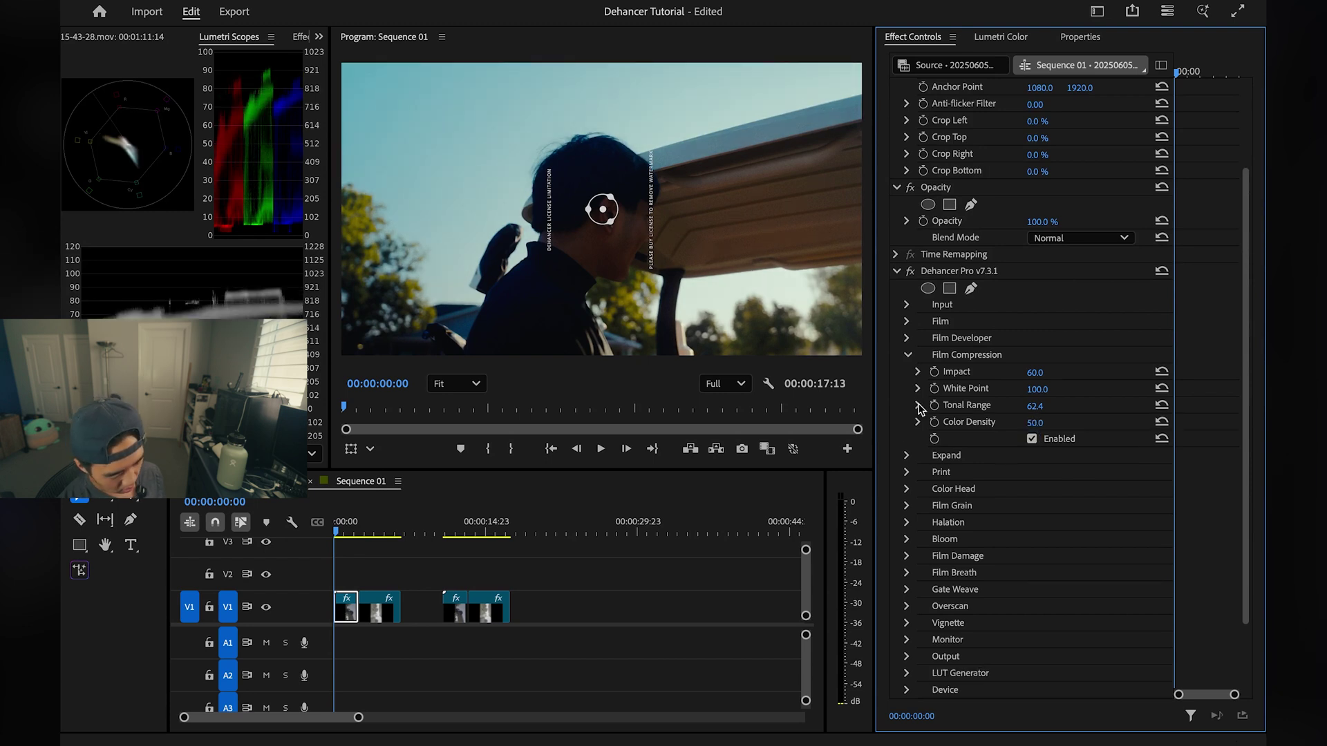
click(1037, 424)
text(100)
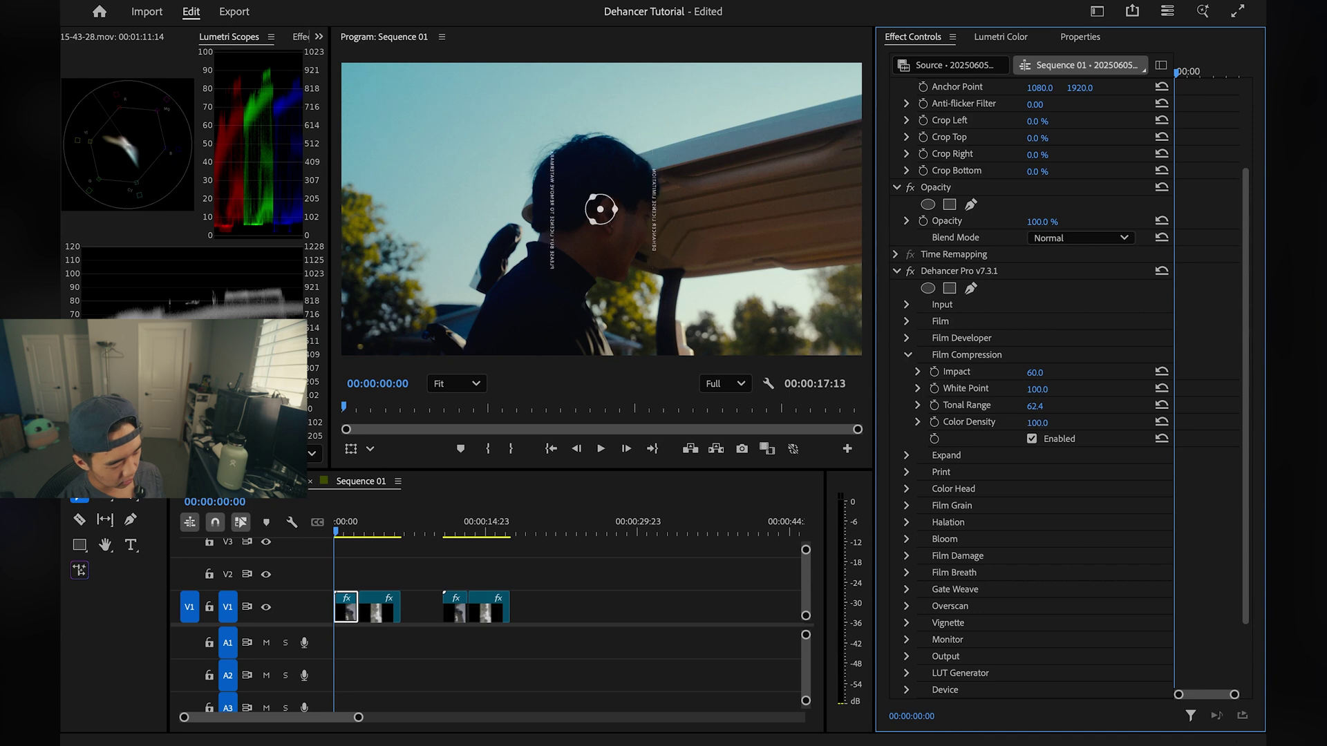
key(Return)
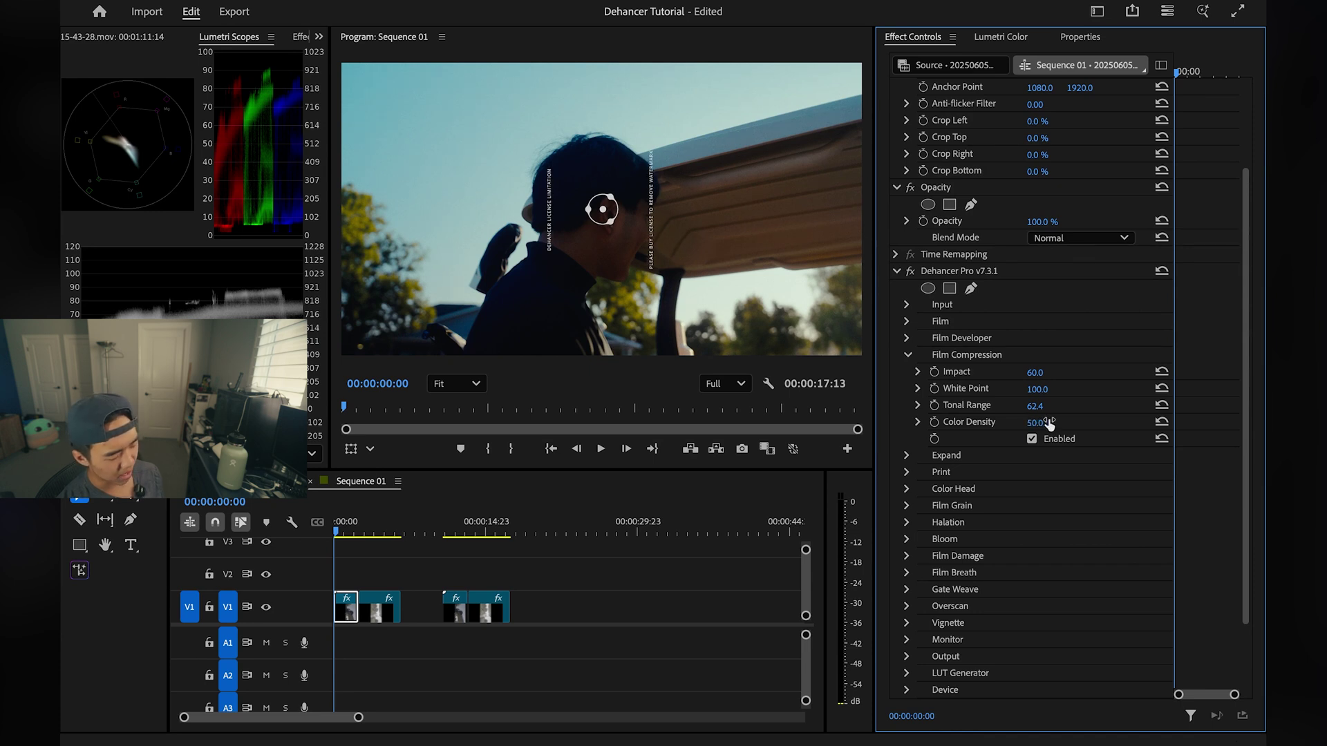
click(907, 355)
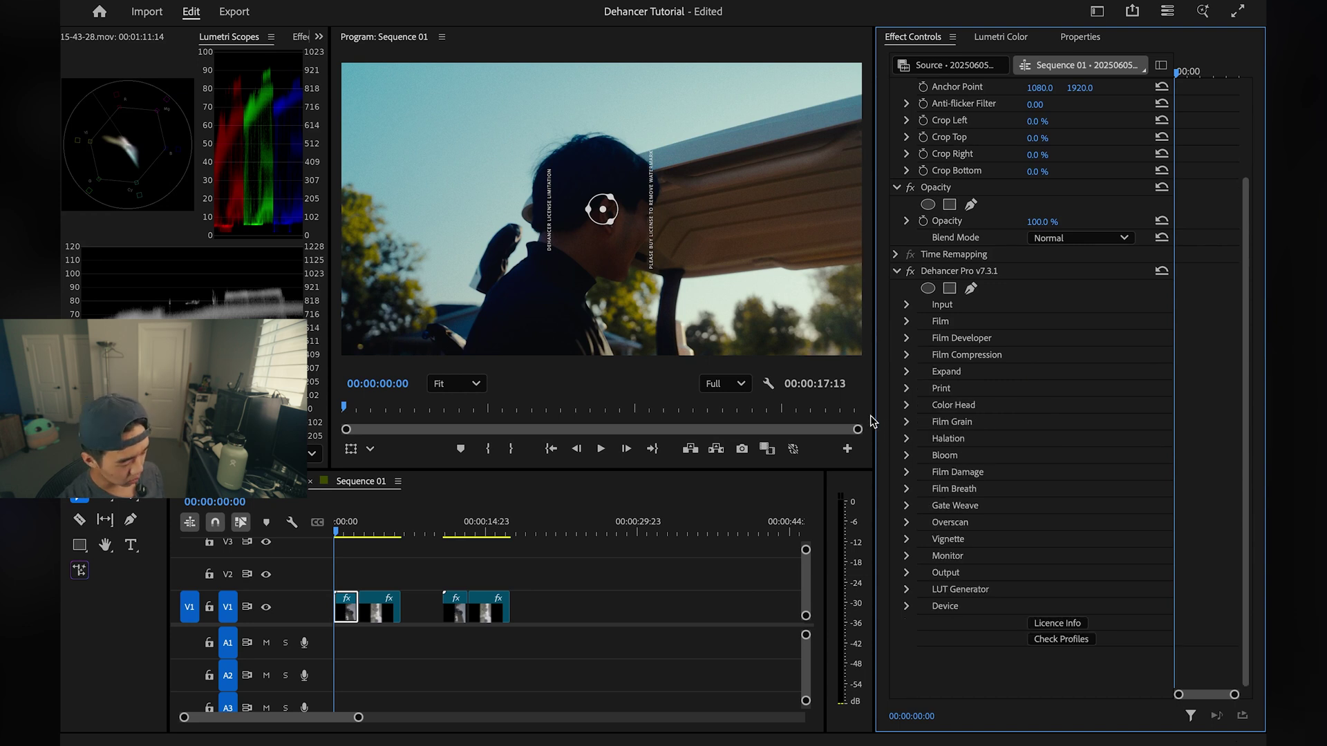
click(907, 406)
scroll(1072, 421, down, 1)
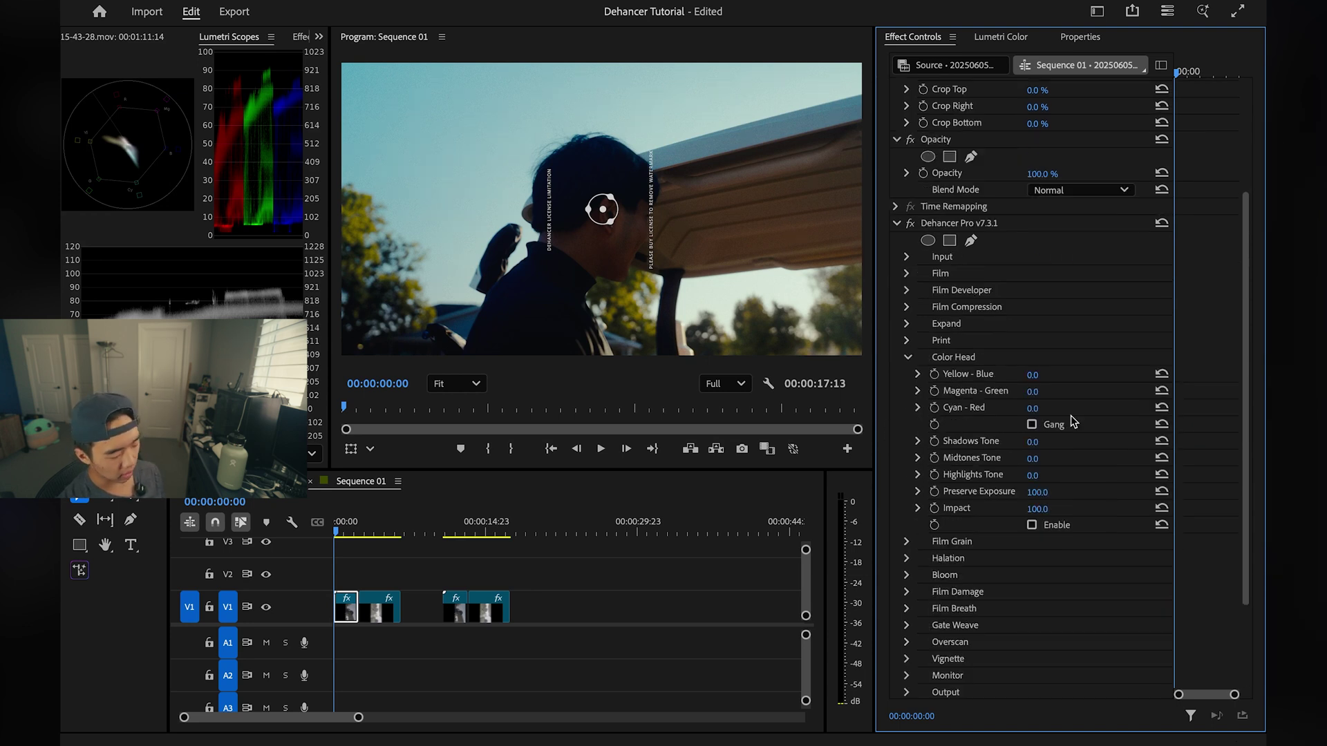
Enable Color Head and set Yellow-Blue to -8
click(918, 374)
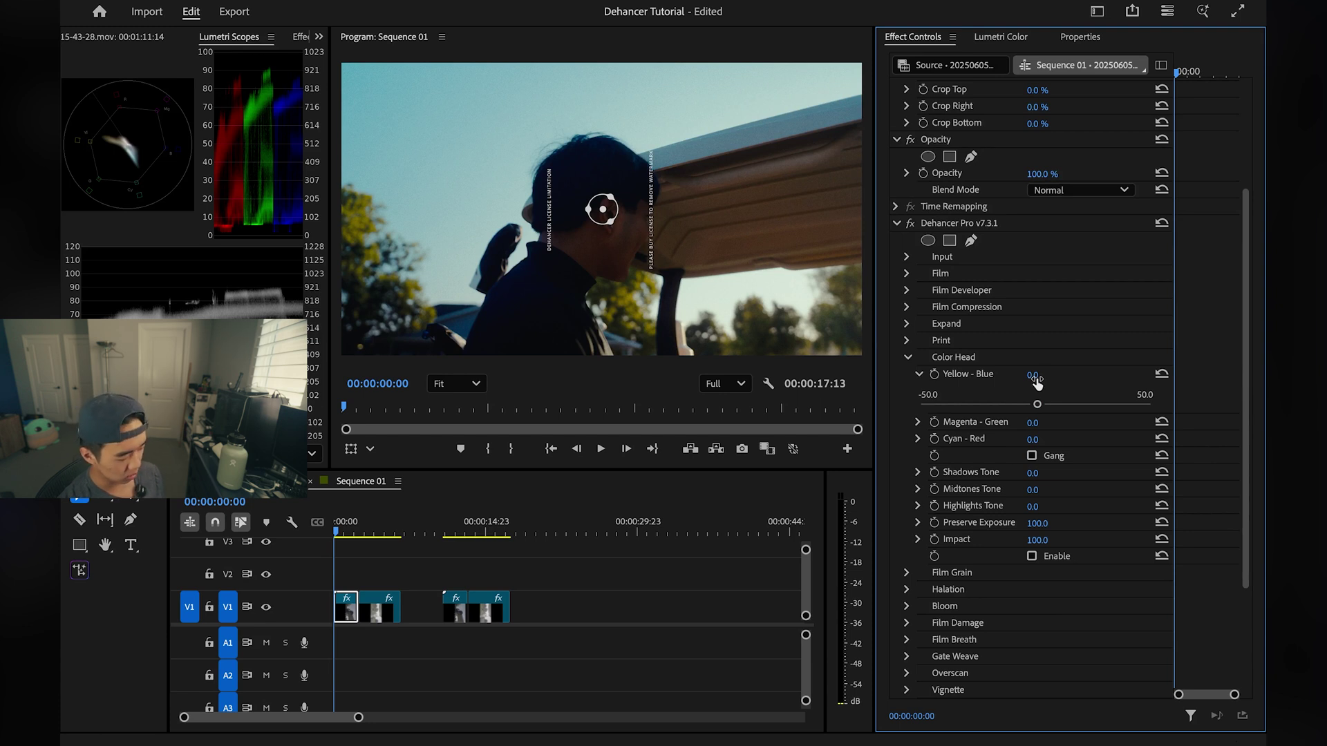
drag(1037, 381, 1045, 375)
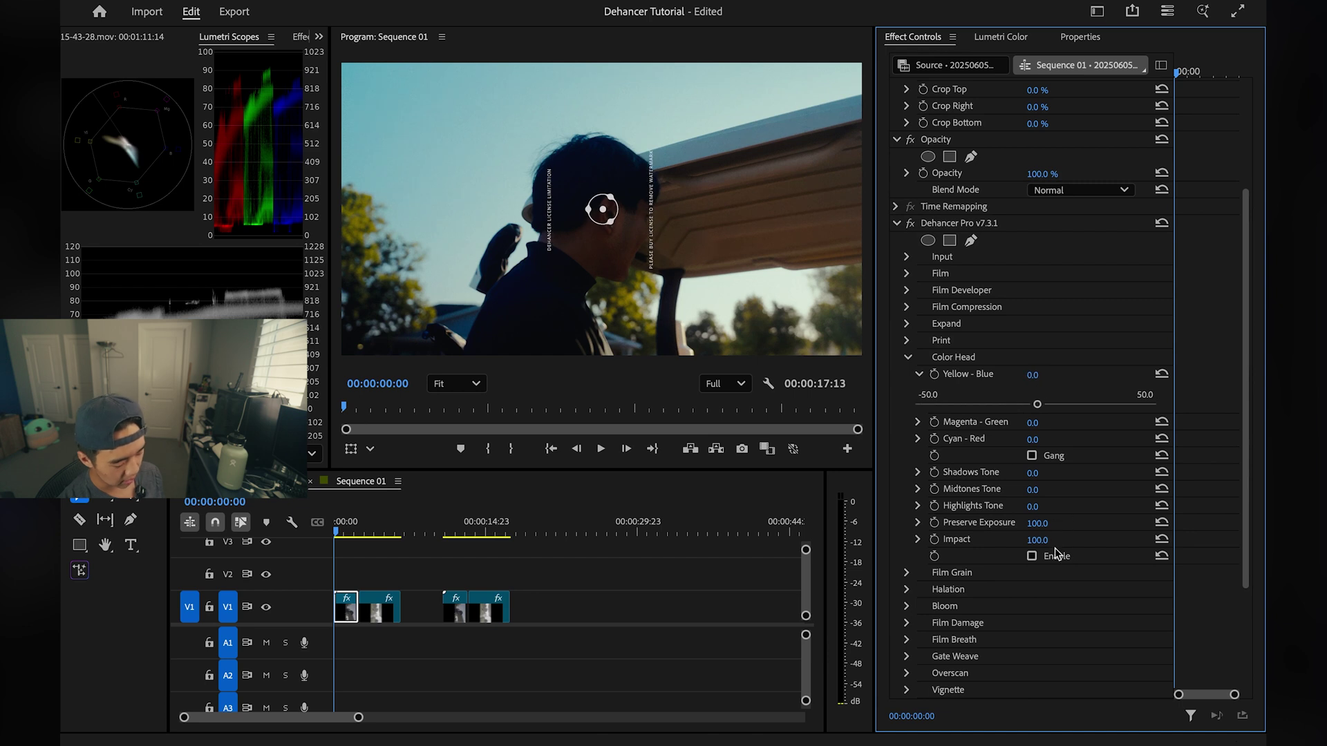
click(1031, 556)
drag(1033, 375, 1020, 375)
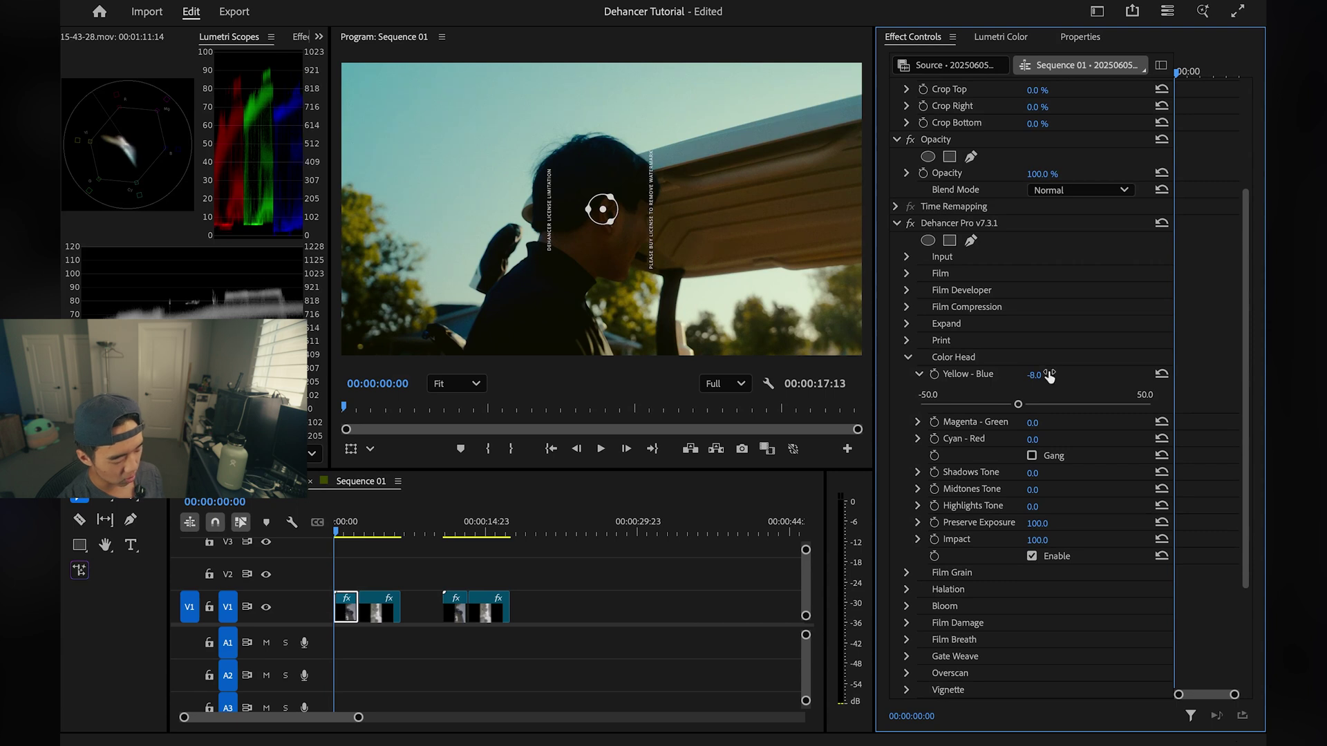
click(920, 375)
Set Magenta-Green to 1.0 and raise Cyan-Red slightly to 3.0
click(919, 392)
drag(1033, 392, 1039, 392)
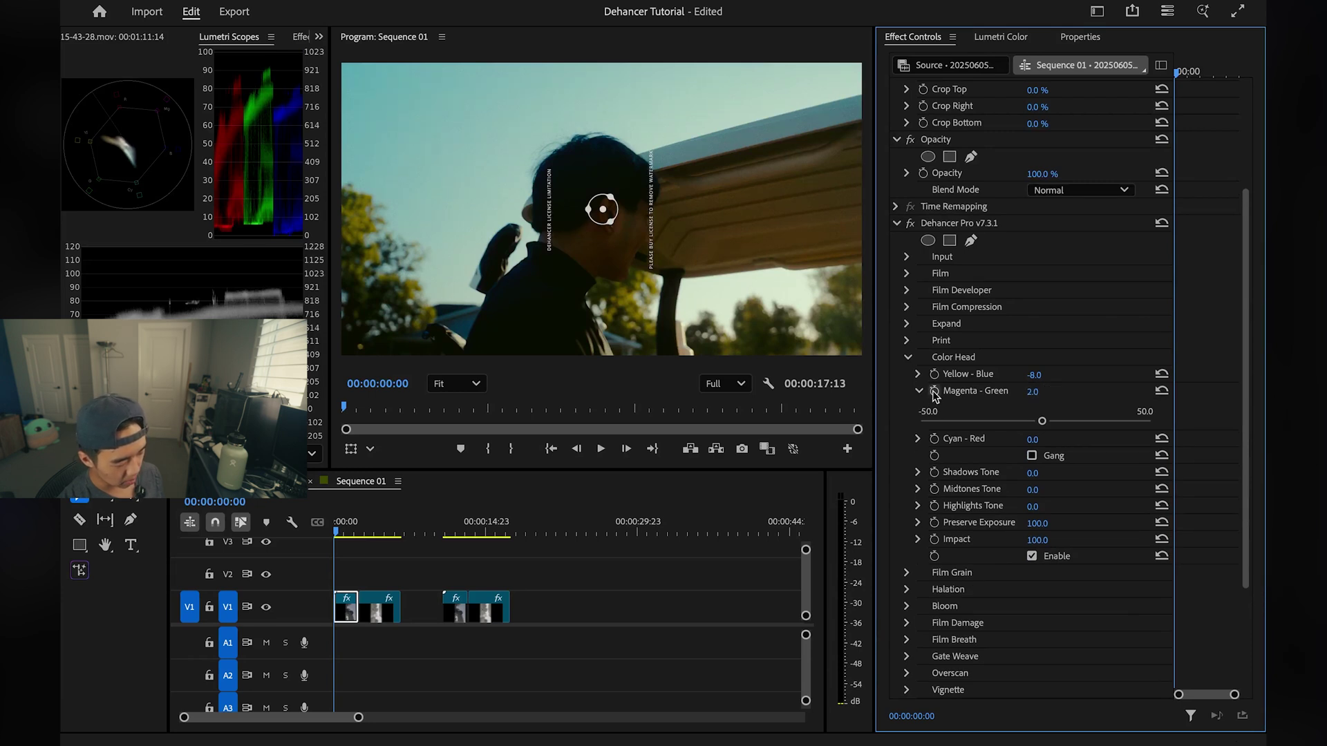
click(1031, 392)
text(1)
key(Return)
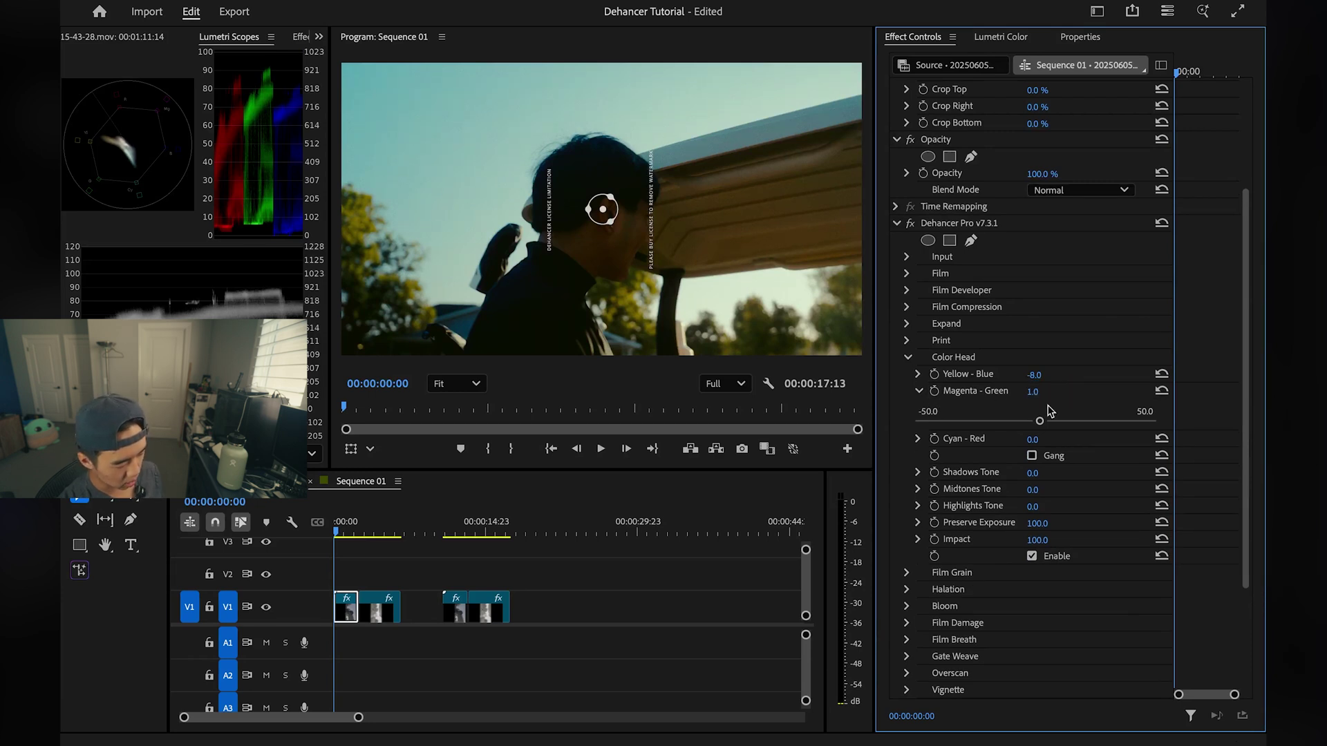
click(919, 391)
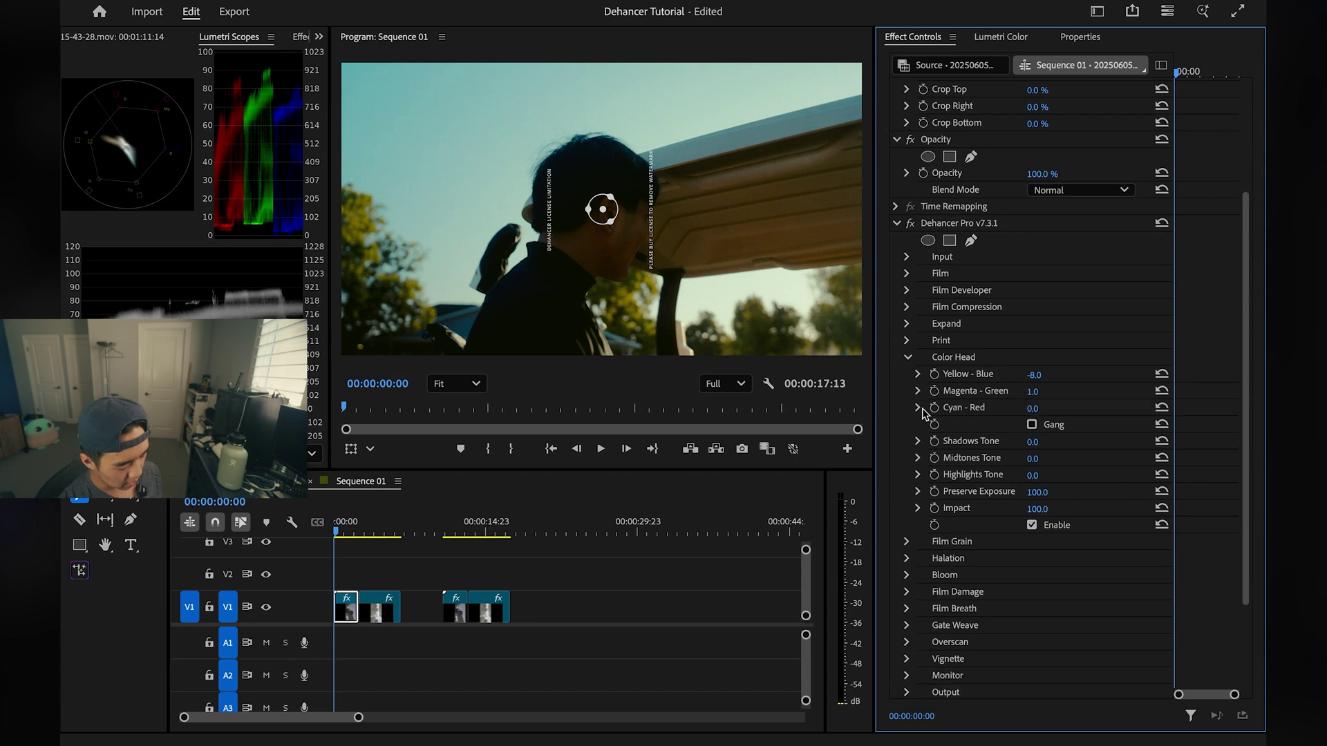
drag(1032, 408, 1037, 408)
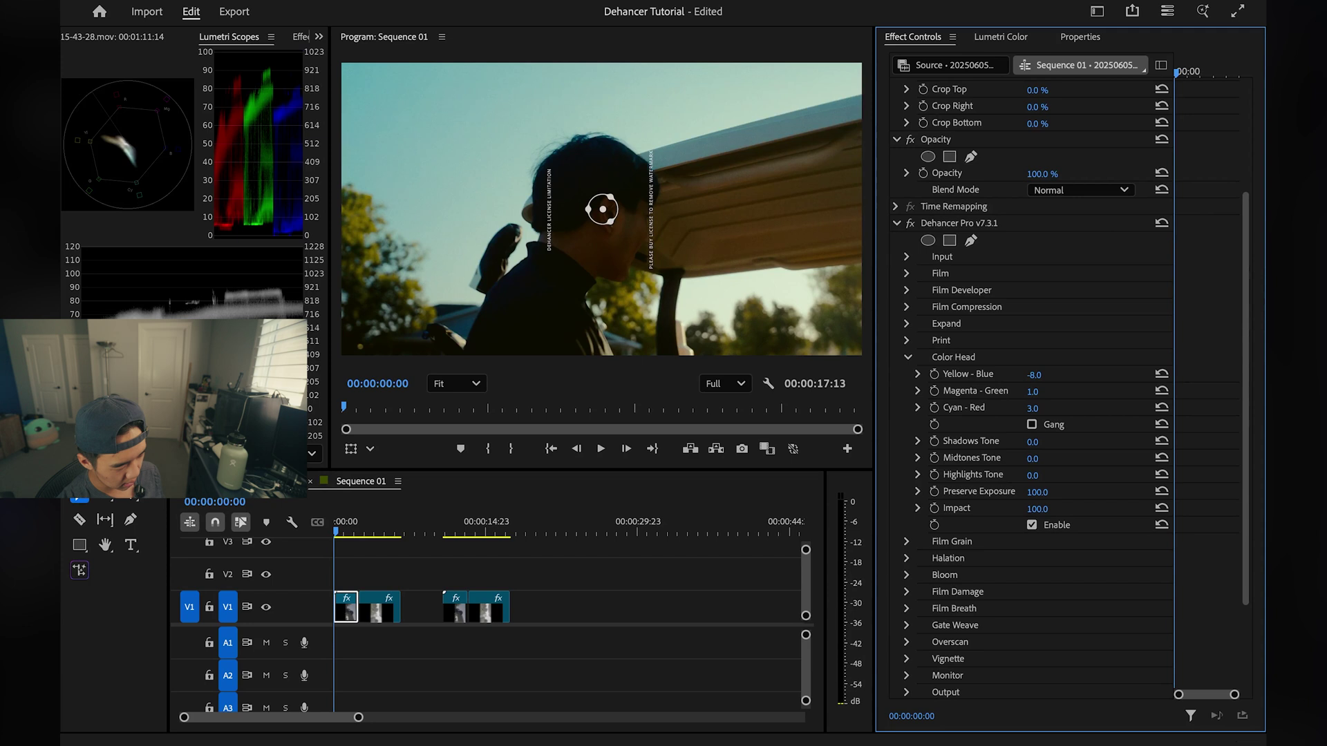
Set Shadows Tone -13.1, Midtones Tone 13.1 and Highlights Tone 14.5, comparing Color Head off and on
click(918, 442)
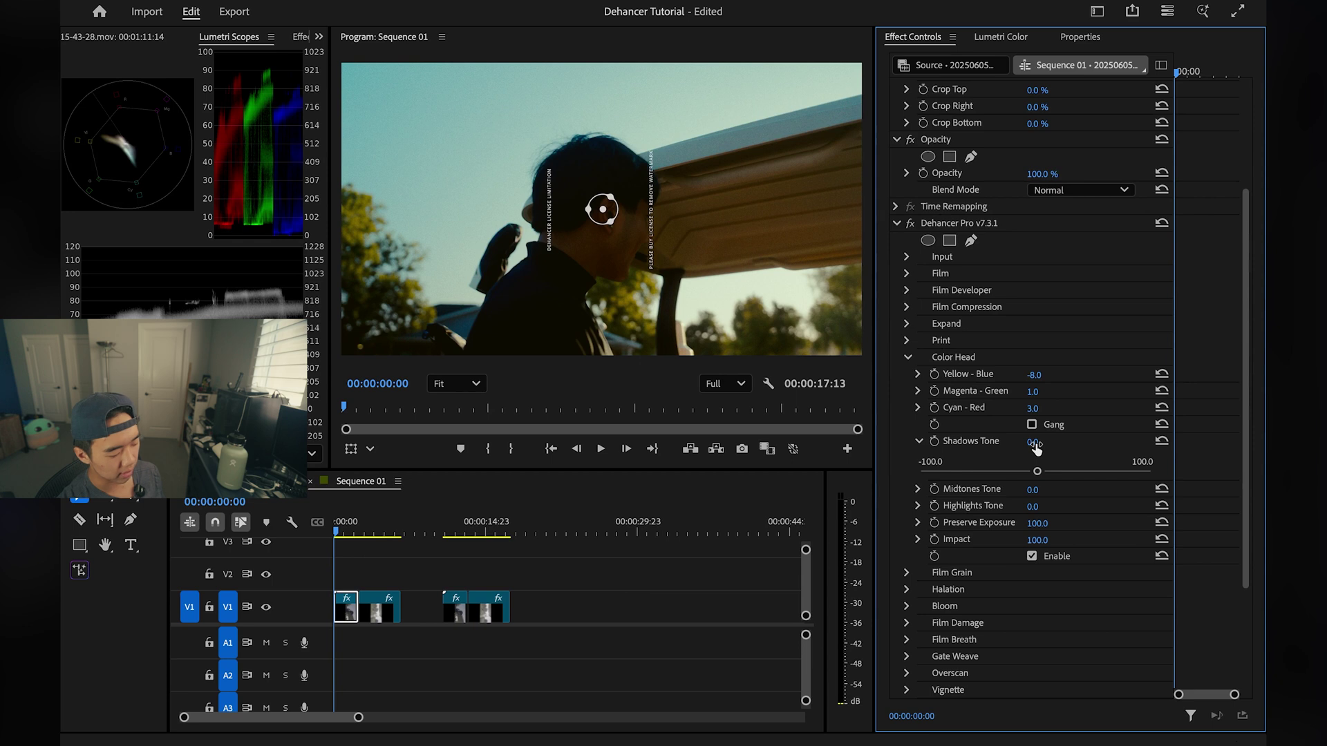
drag(1037, 474, 1021, 476)
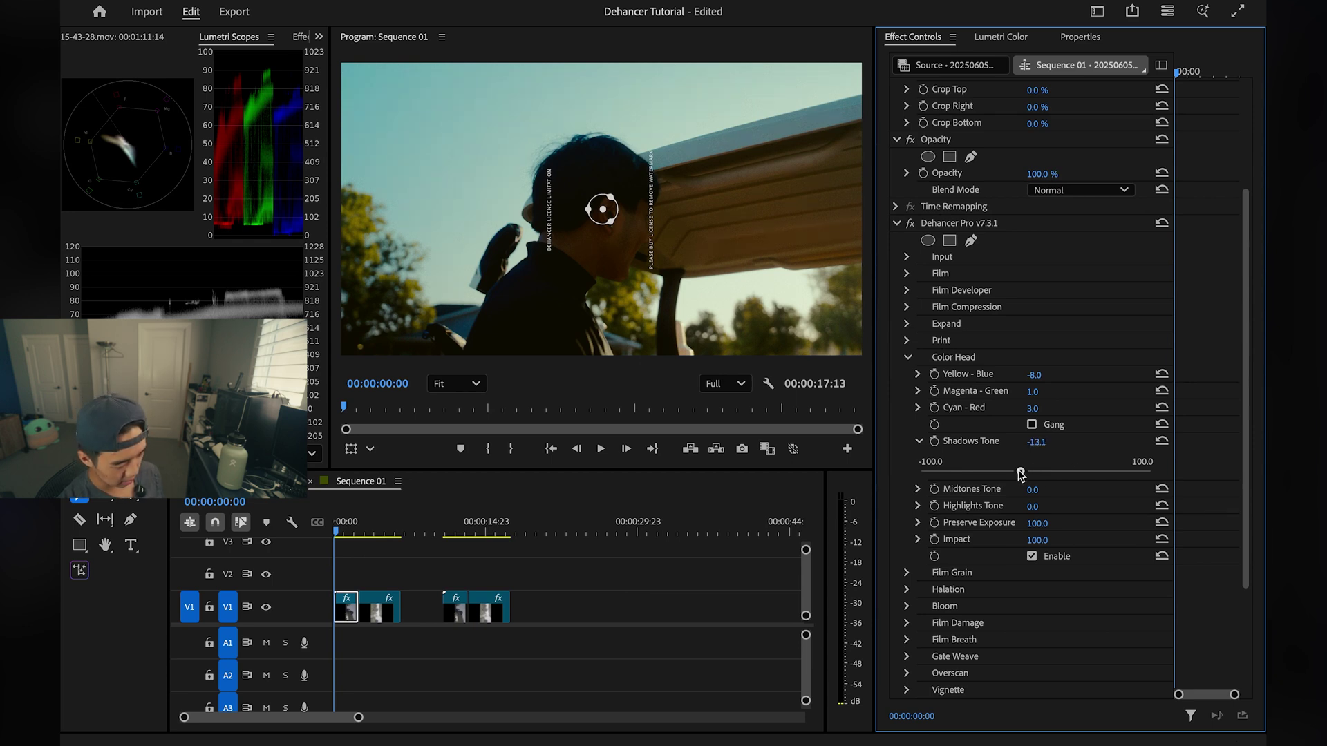
click(918, 441)
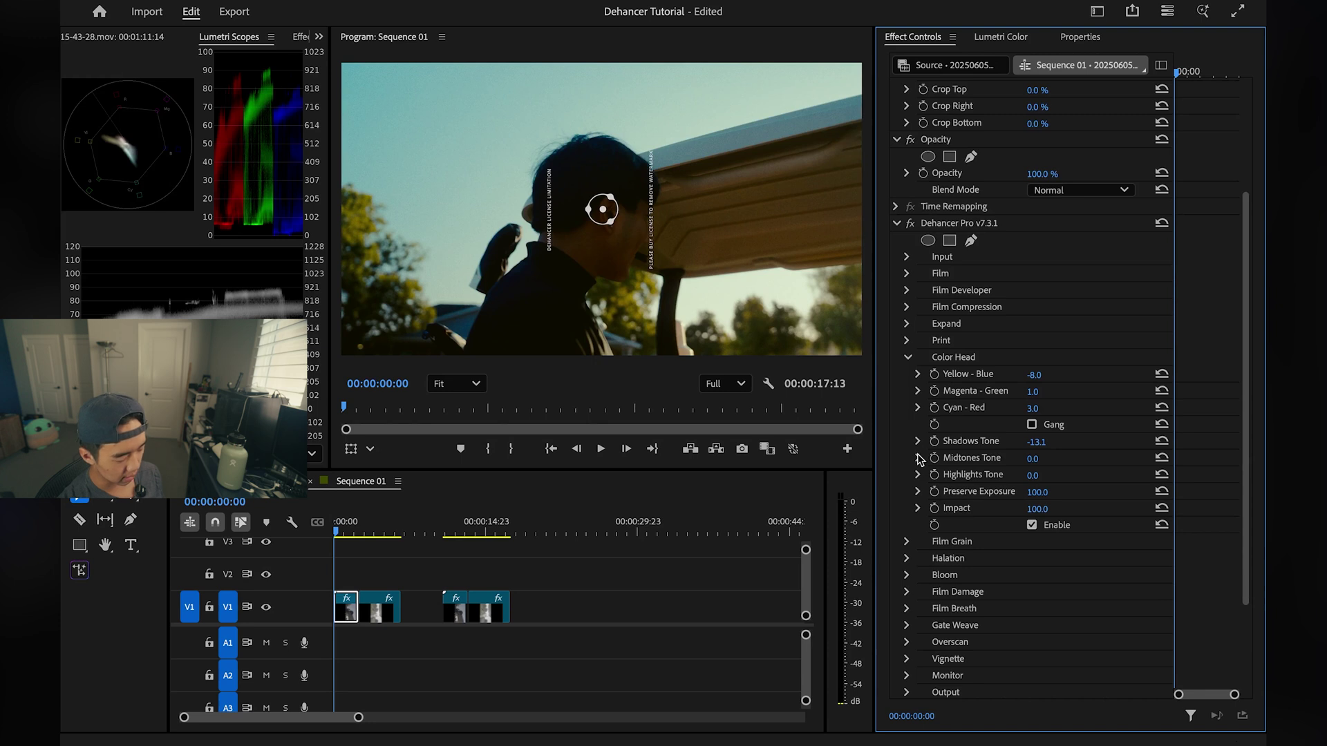
click(919, 458)
click(918, 505)
drag(1037, 489, 1051, 489)
drag(1037, 537, 1053, 537)
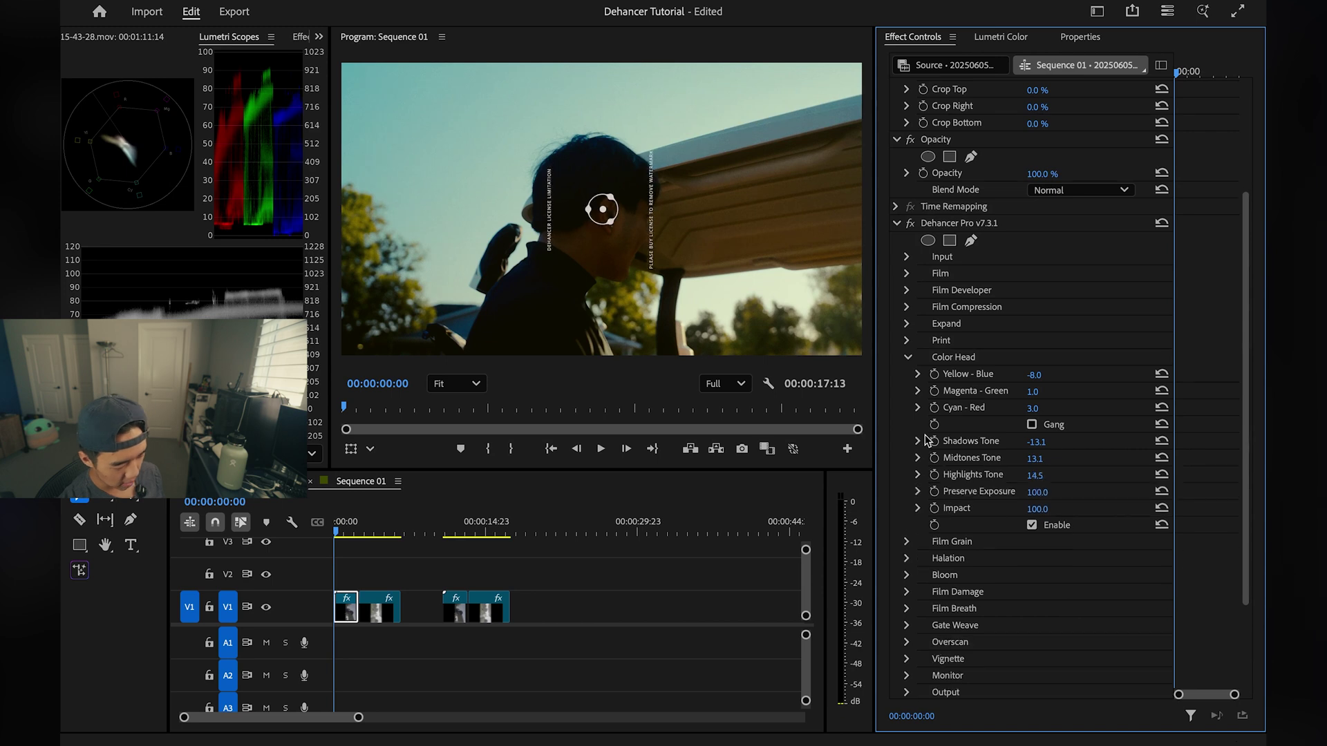
click(1032, 525)
click(1033, 526)
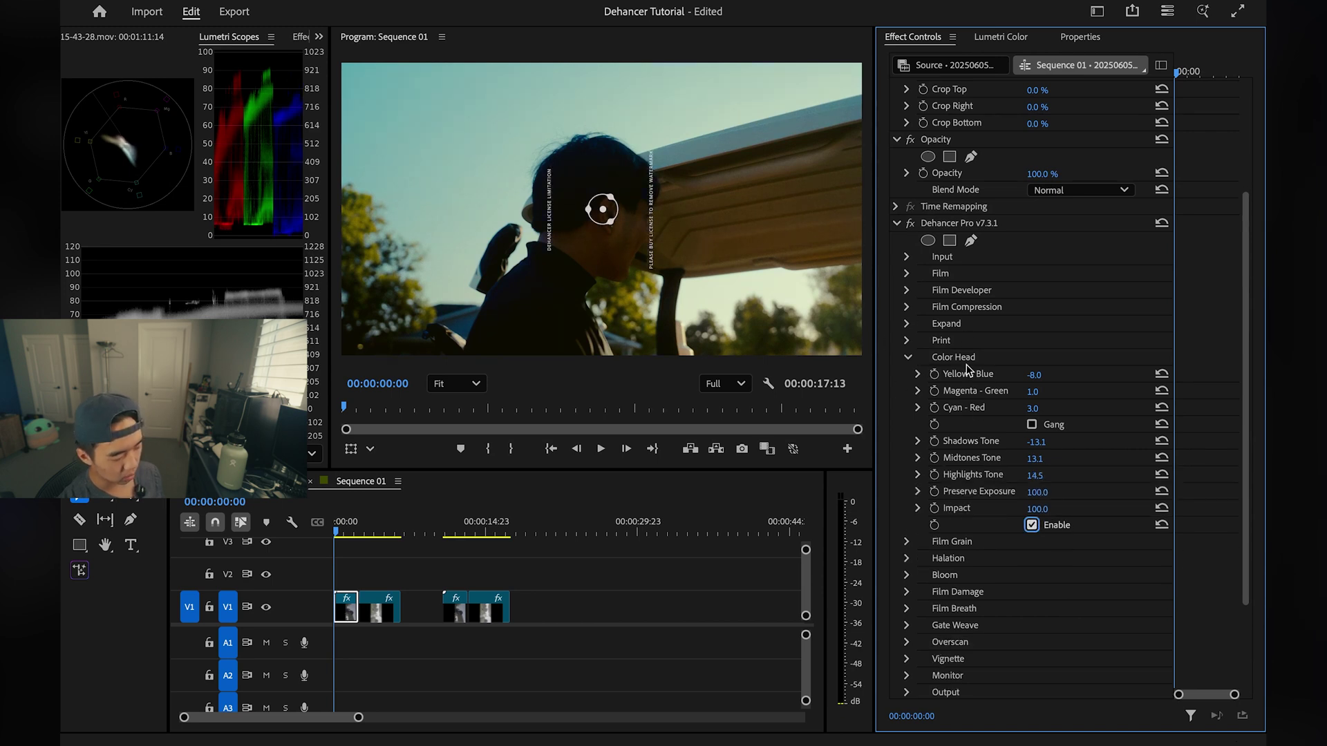
click(909, 357)
Pick the 65 mm ISO 50 profile in Film Grain's Profile list, then bring up Halation
click(906, 422)
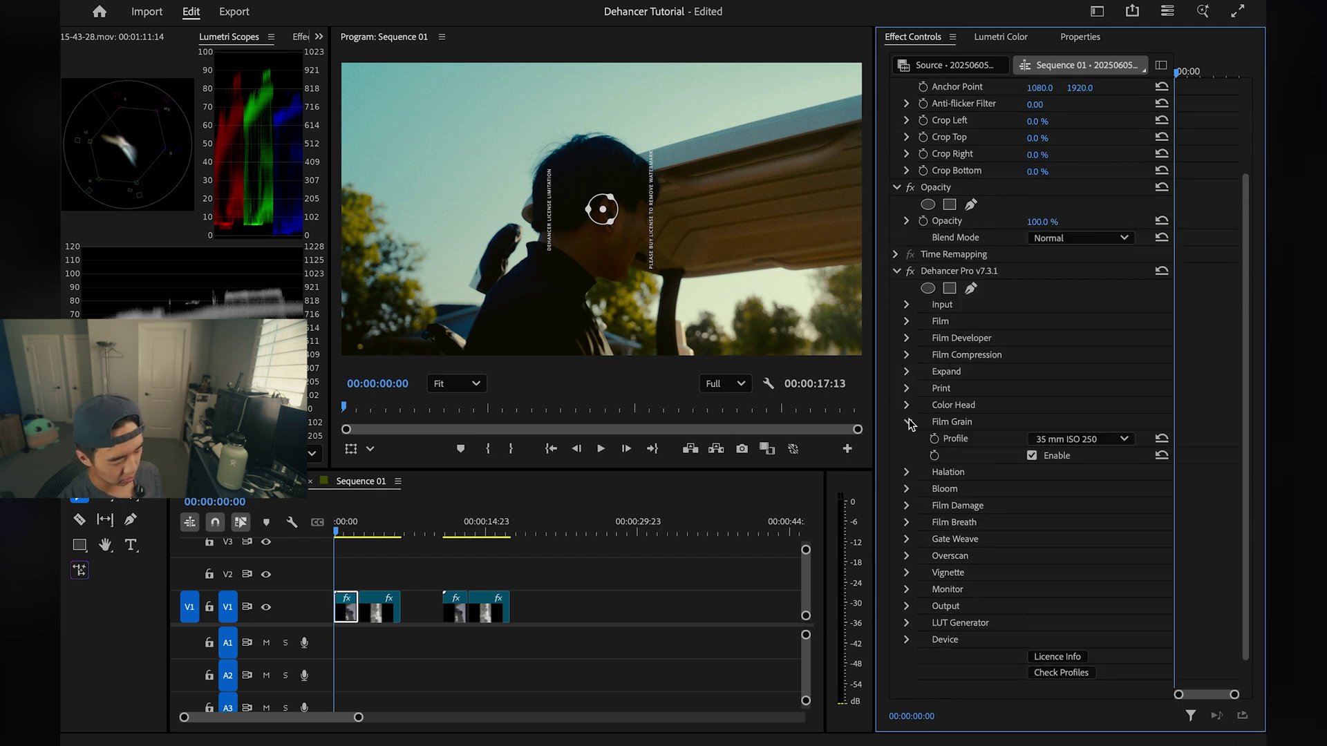
click(1061, 440)
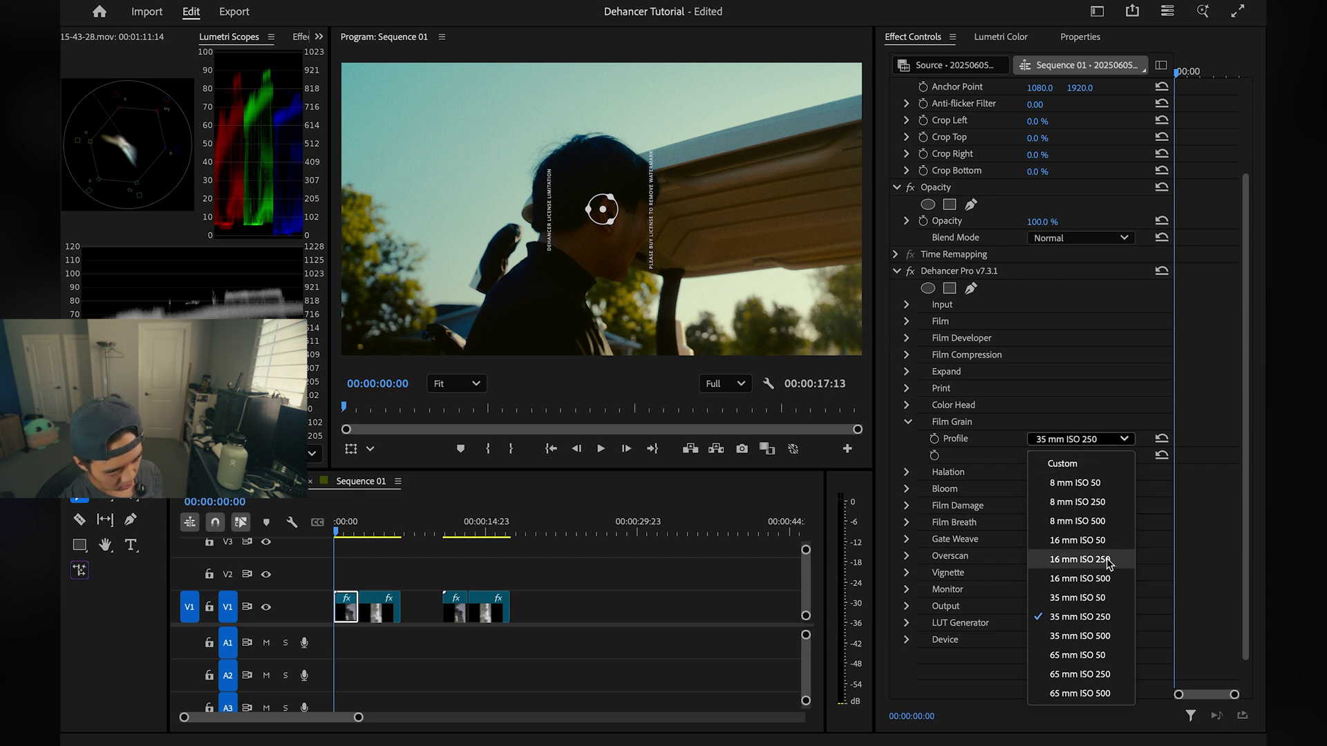
click(1098, 657)
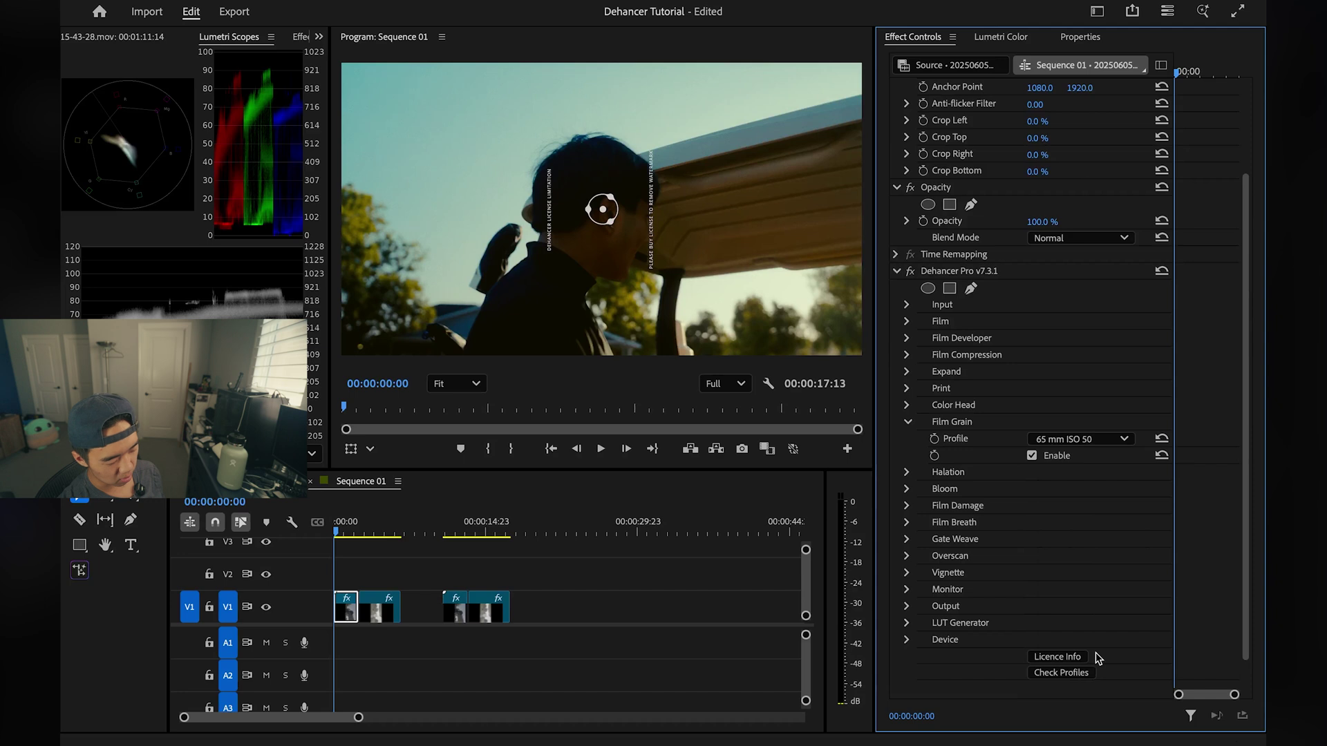
click(1106, 440)
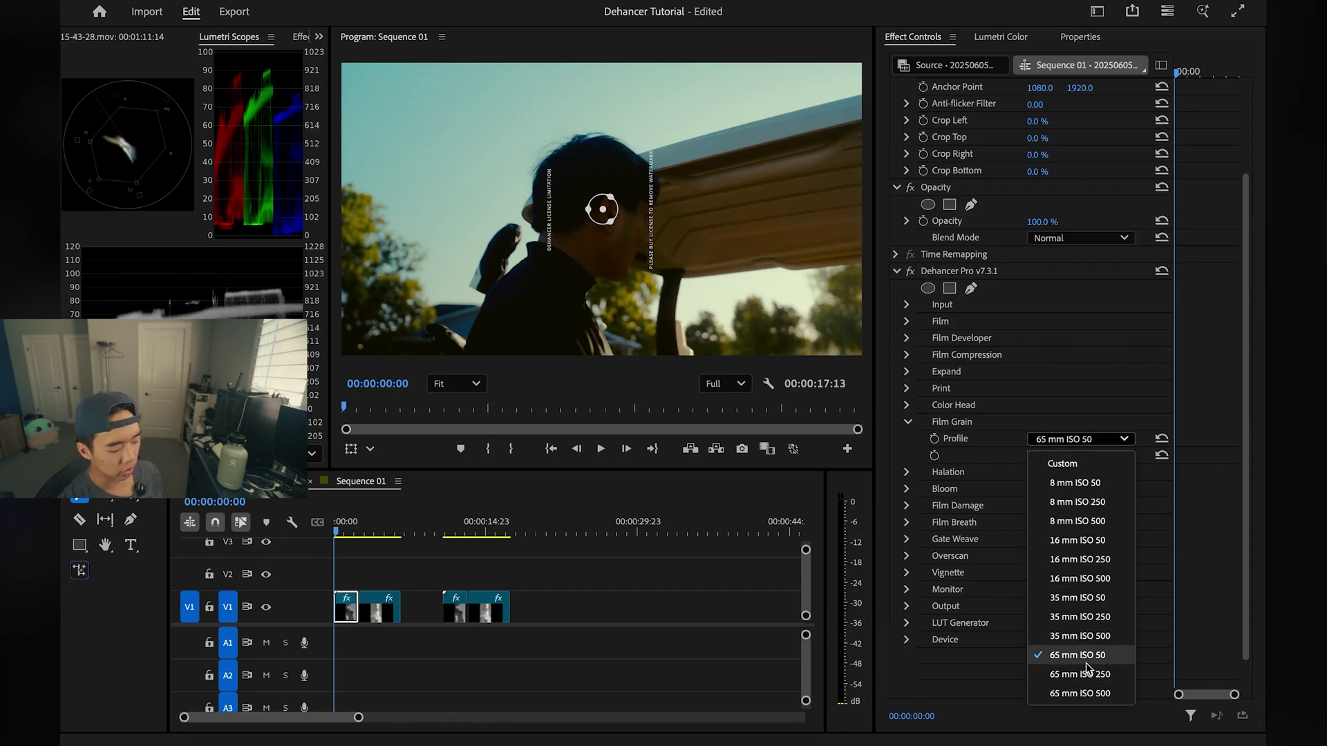
click(1082, 417)
click(909, 423)
click(908, 439)
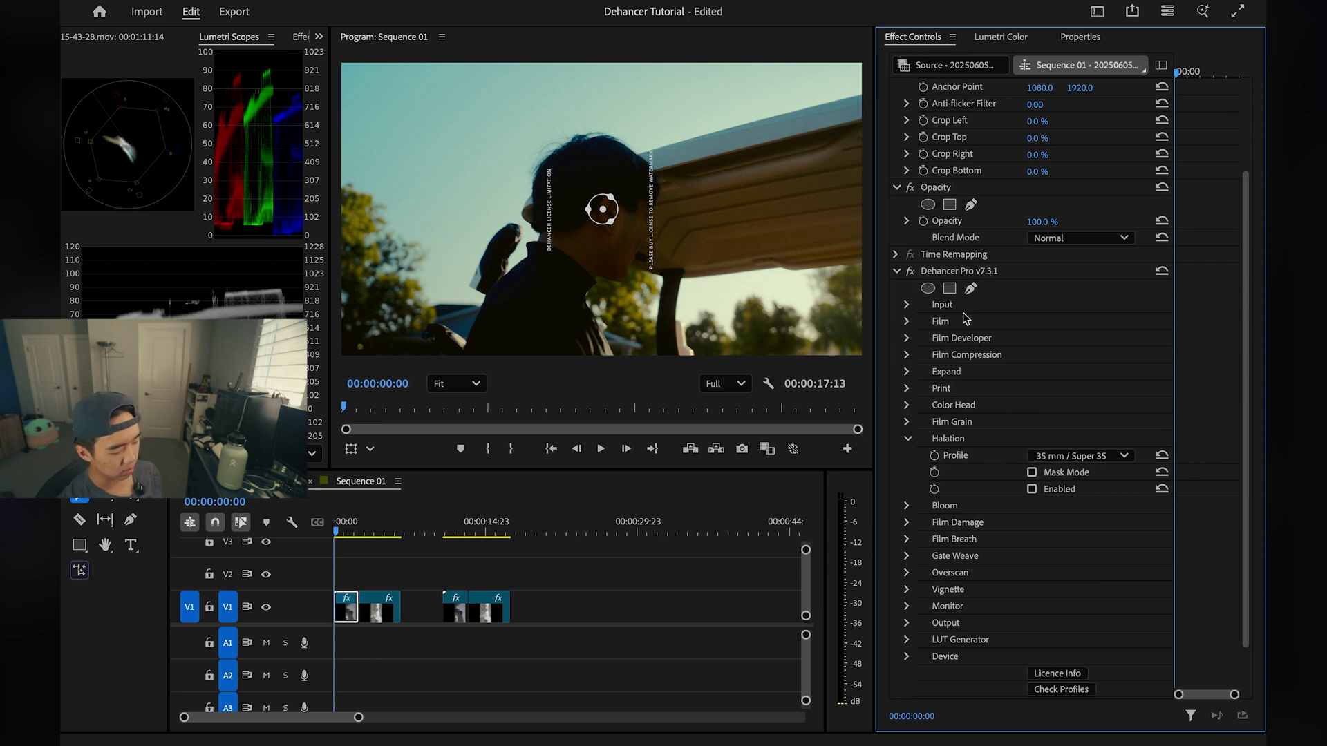
Enable Halation, try the 65 mm and 16 mm No Remjet profiles, and settle on 8 mm / Super 8 No Remjet
click(1032, 490)
click(1080, 456)
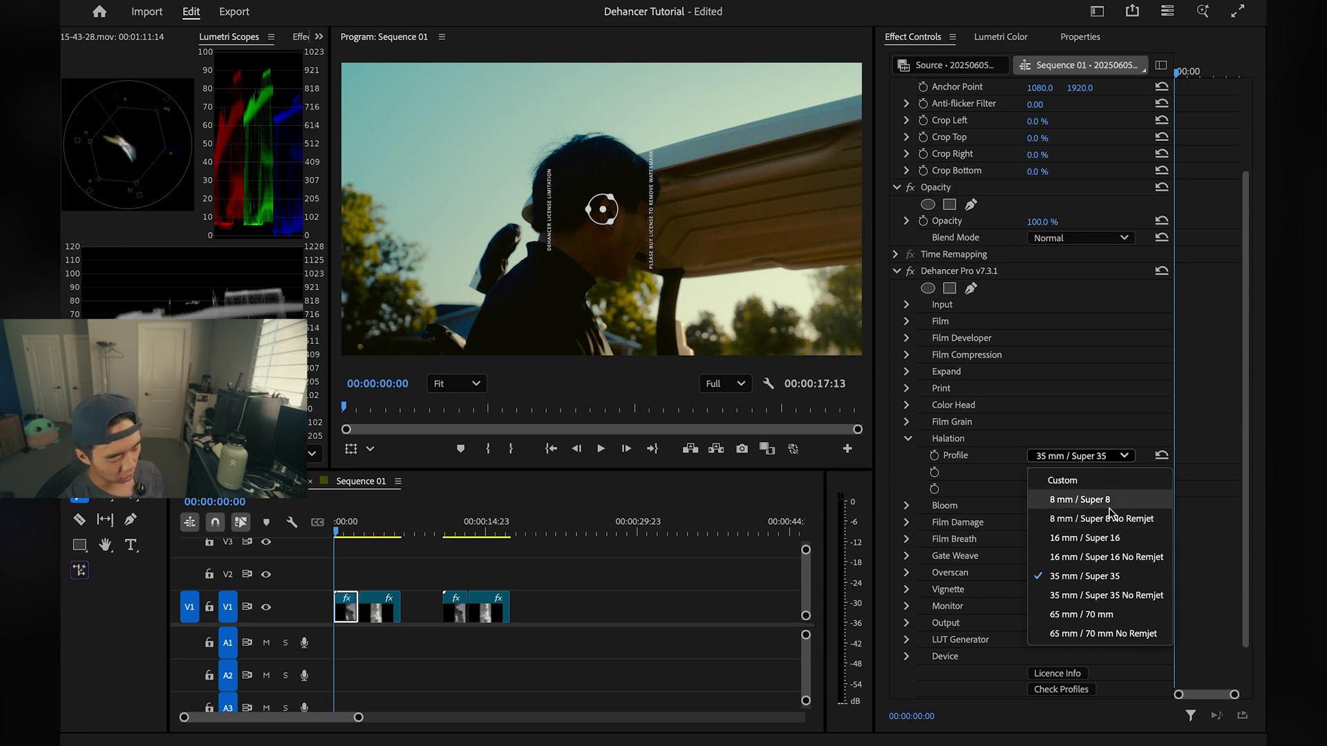
click(1106, 519)
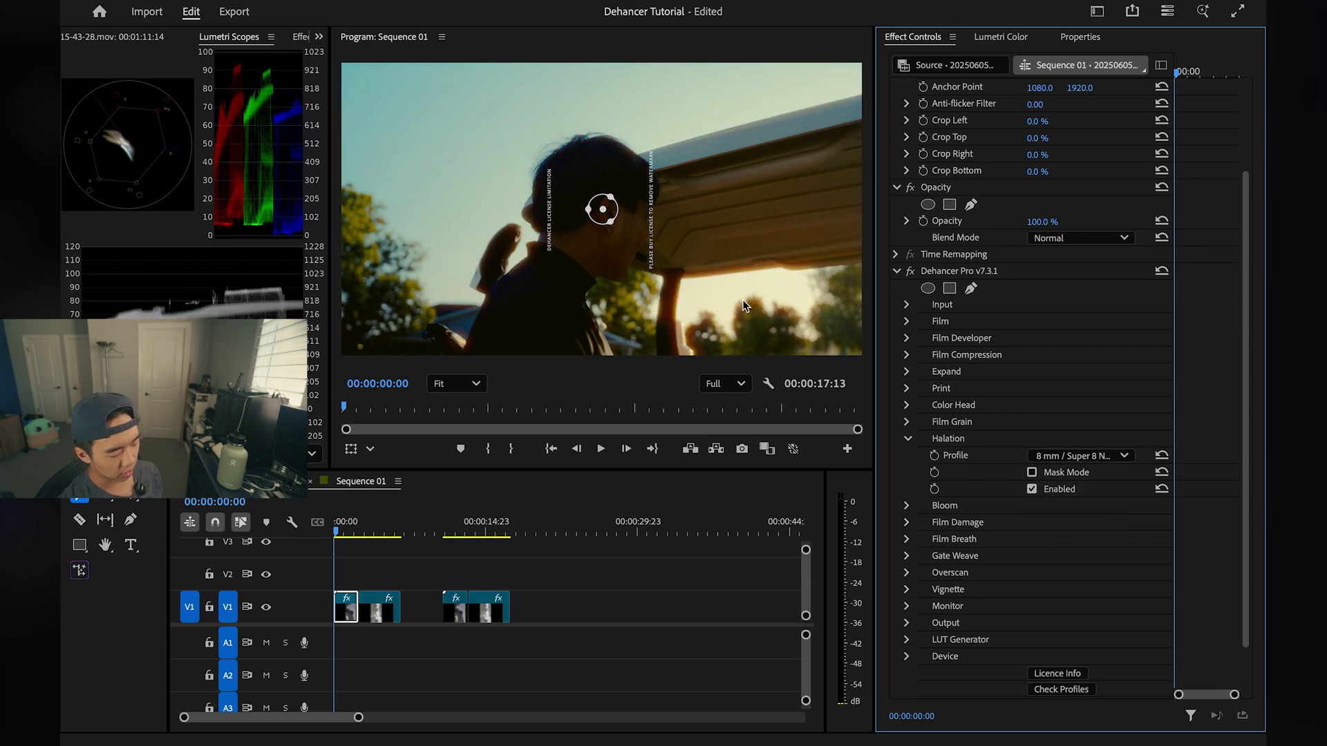
click(1078, 455)
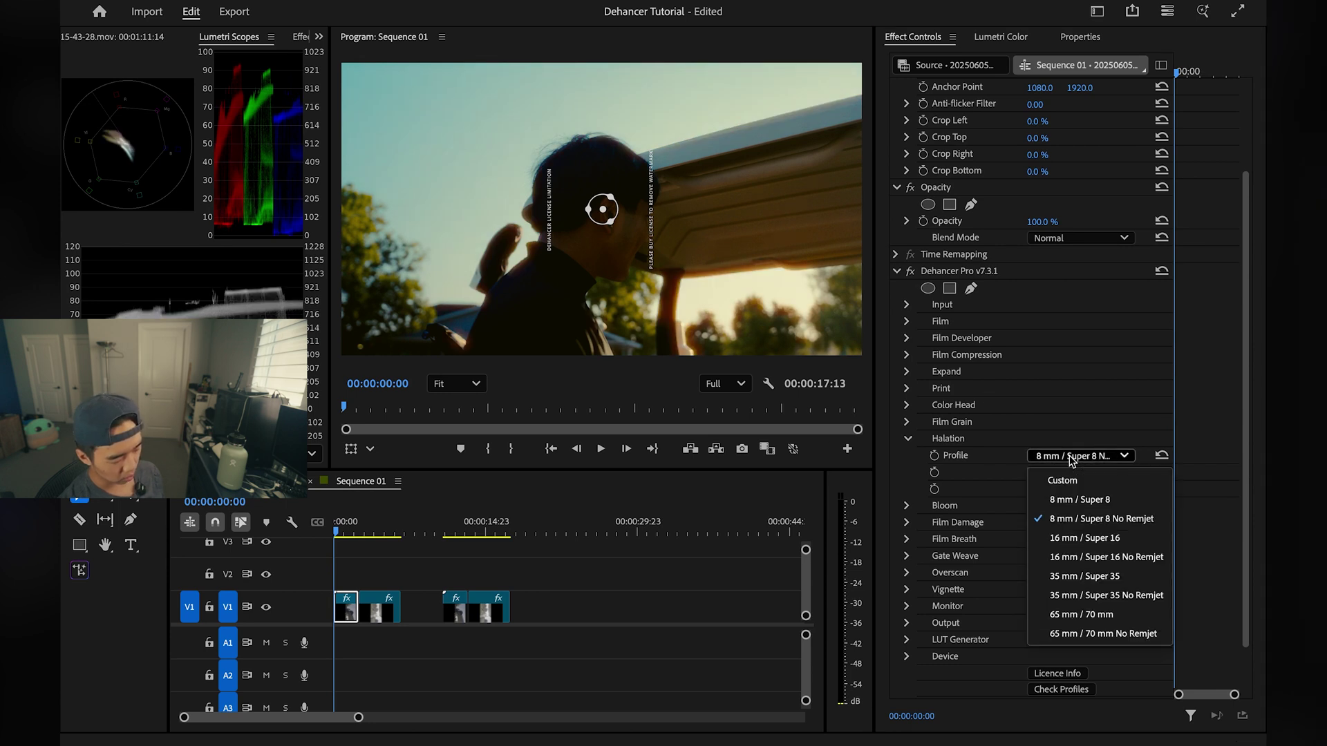
click(1117, 636)
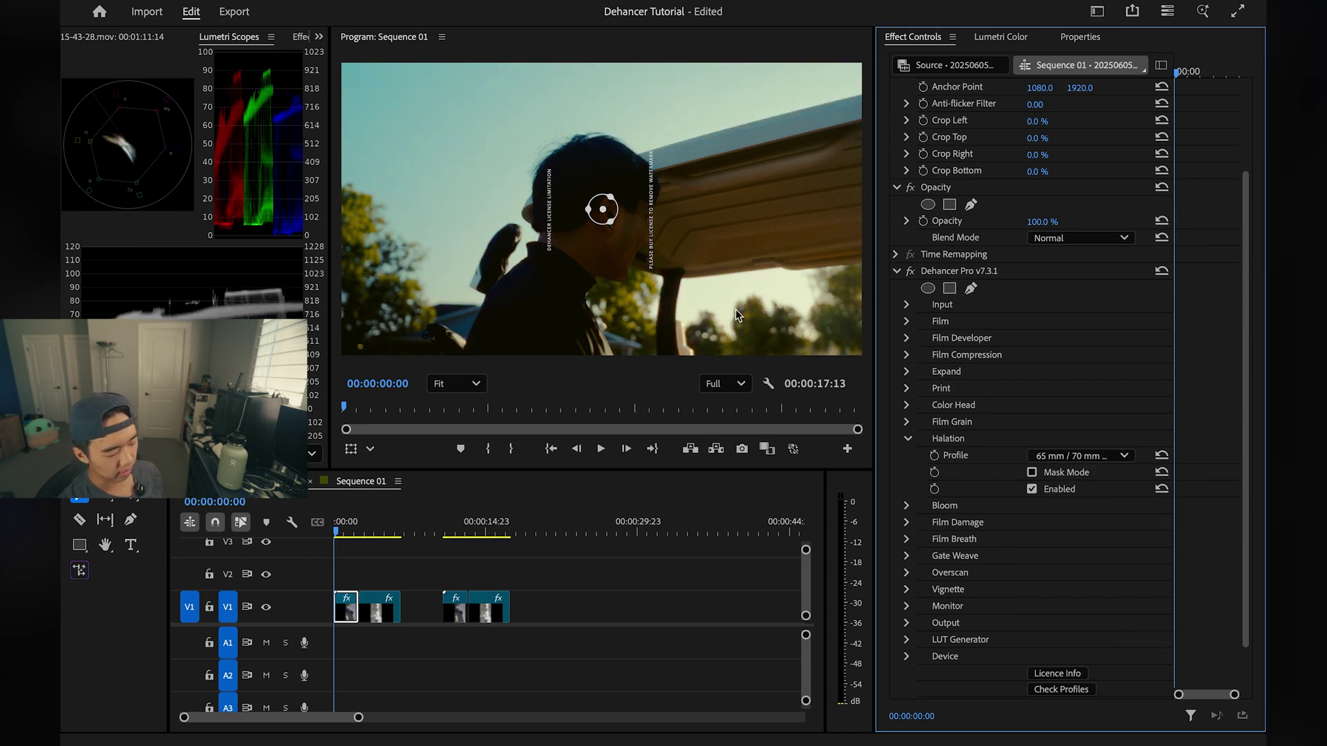
click(1109, 455)
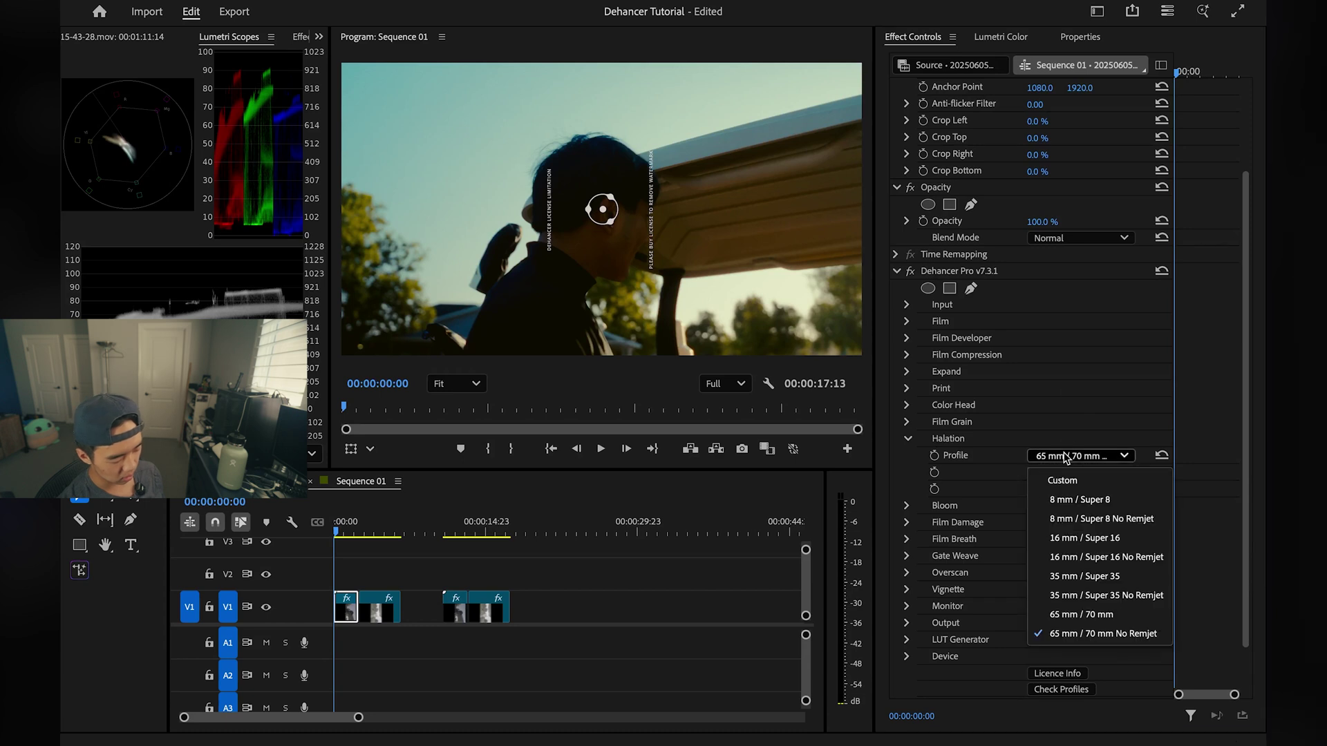
click(1106, 559)
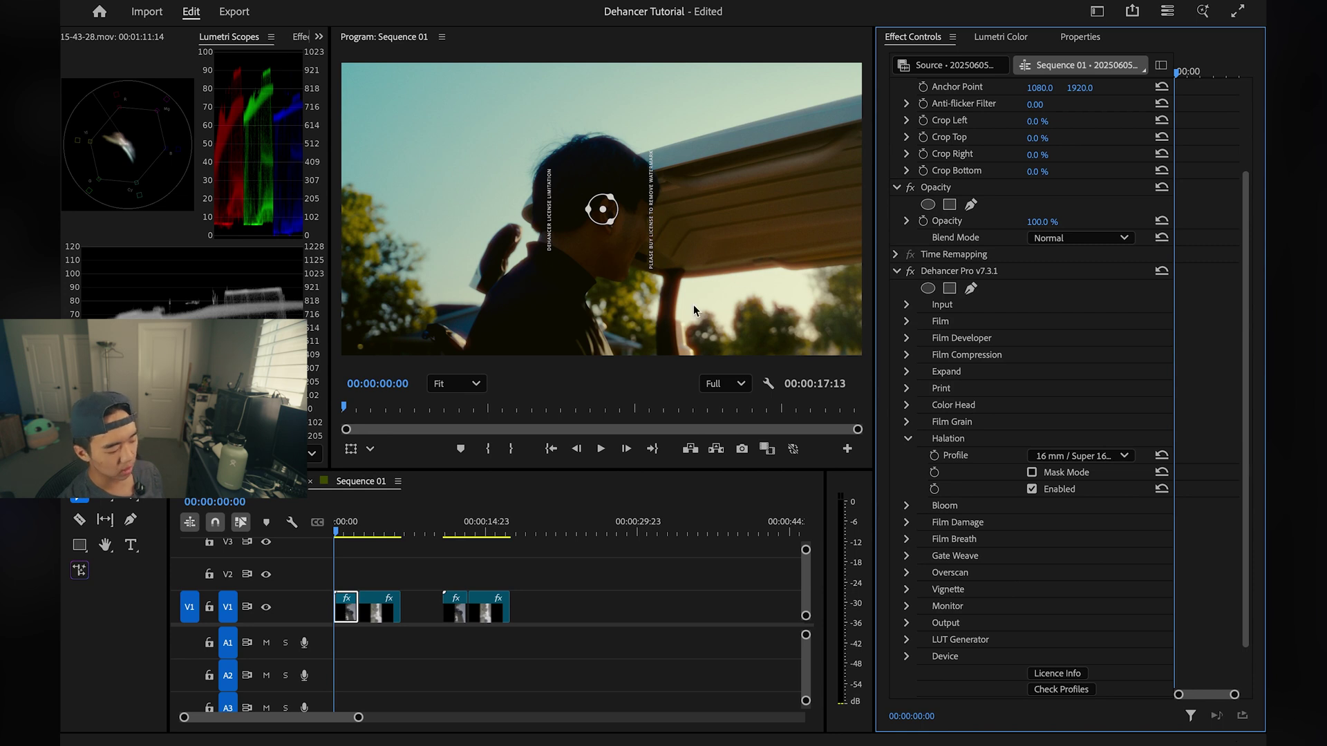
click(1114, 457)
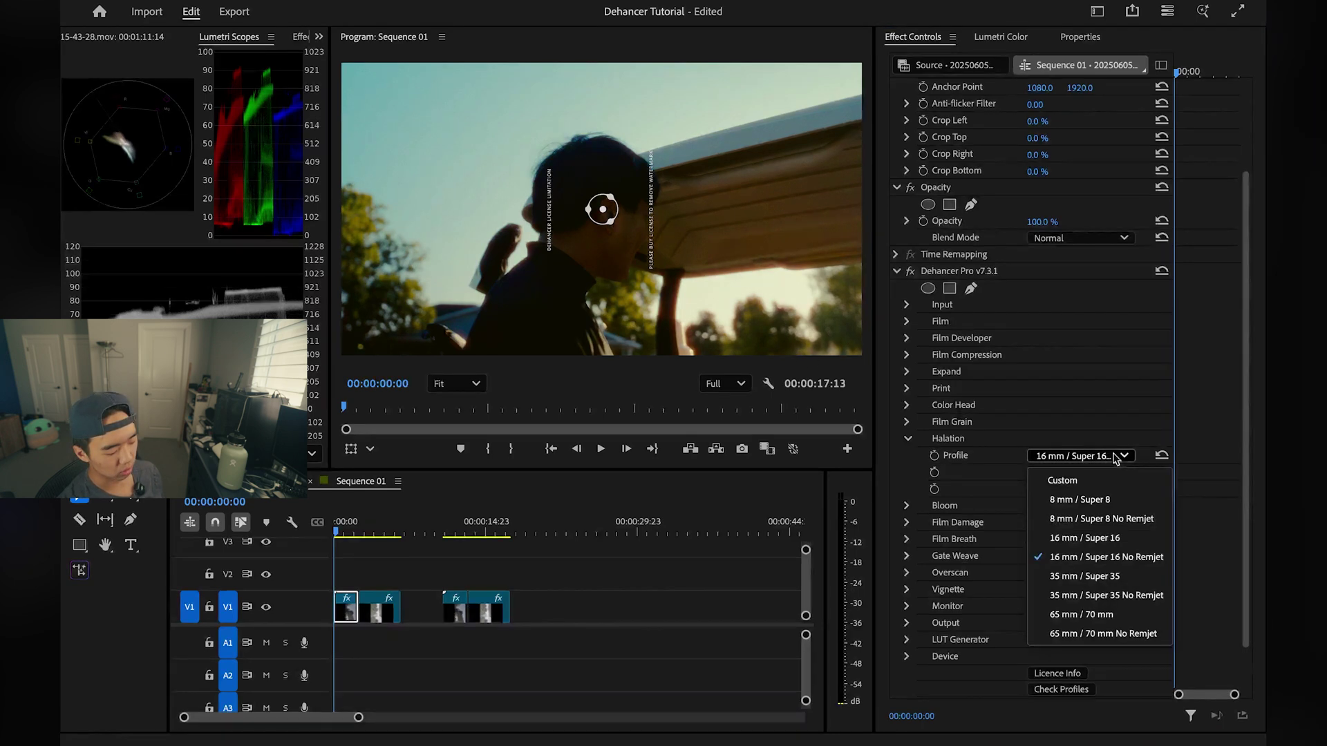
click(1136, 519)
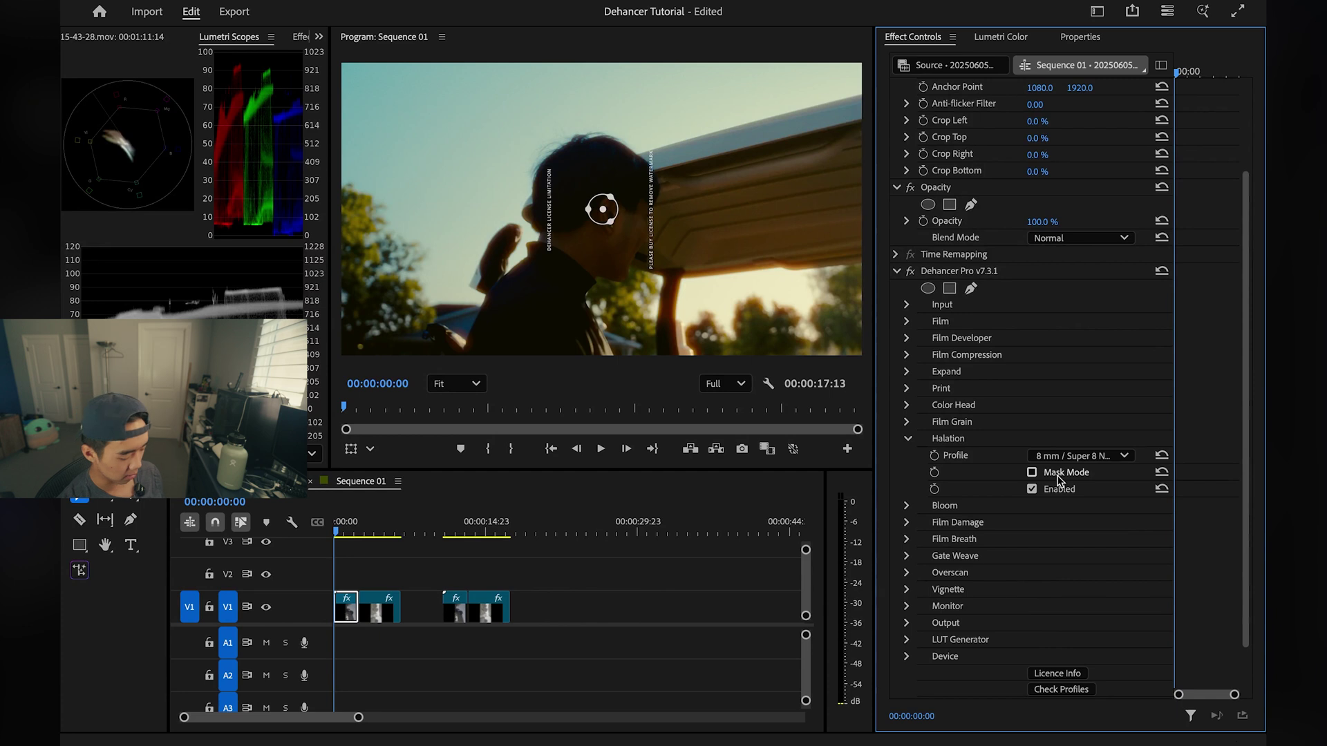
Enable Bloom, try 8 mm and 65 mm profiles, settle on 35 mm / Super 35, and compare off/on
click(908, 439)
click(910, 455)
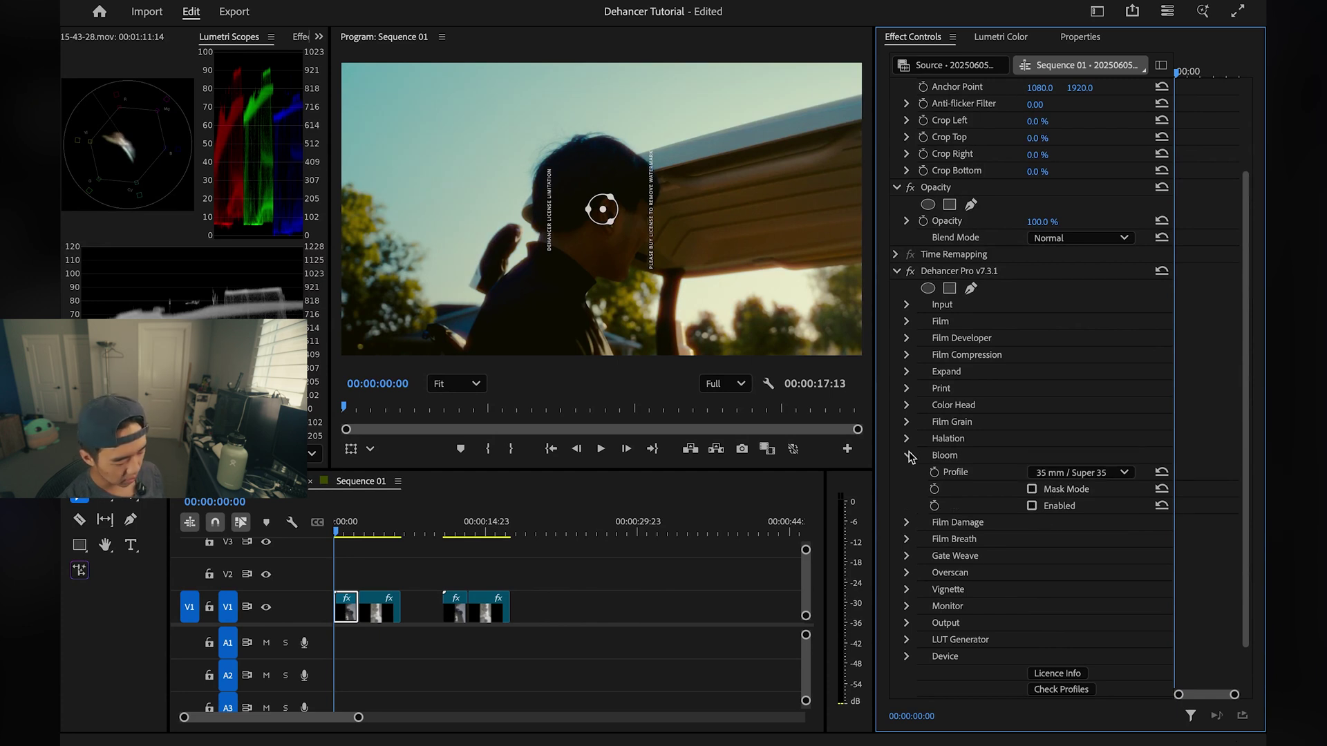
click(1031, 506)
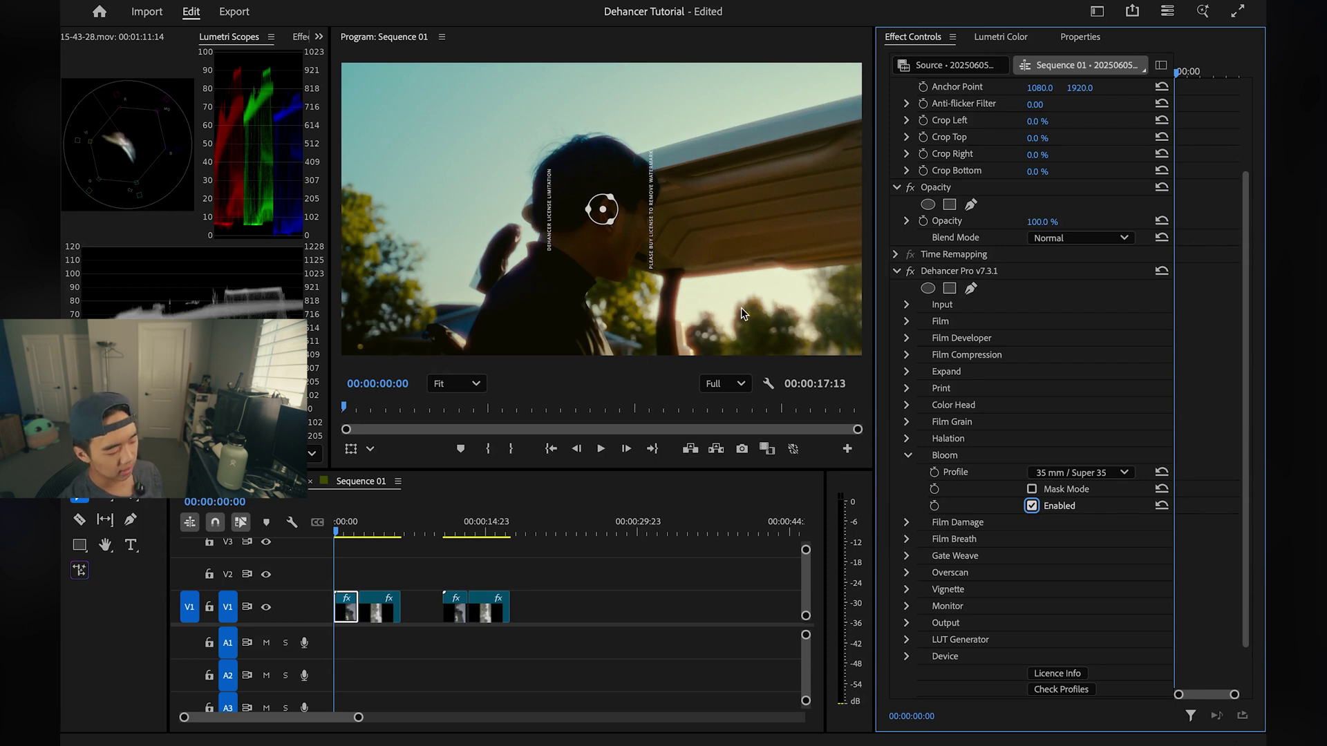
click(1080, 472)
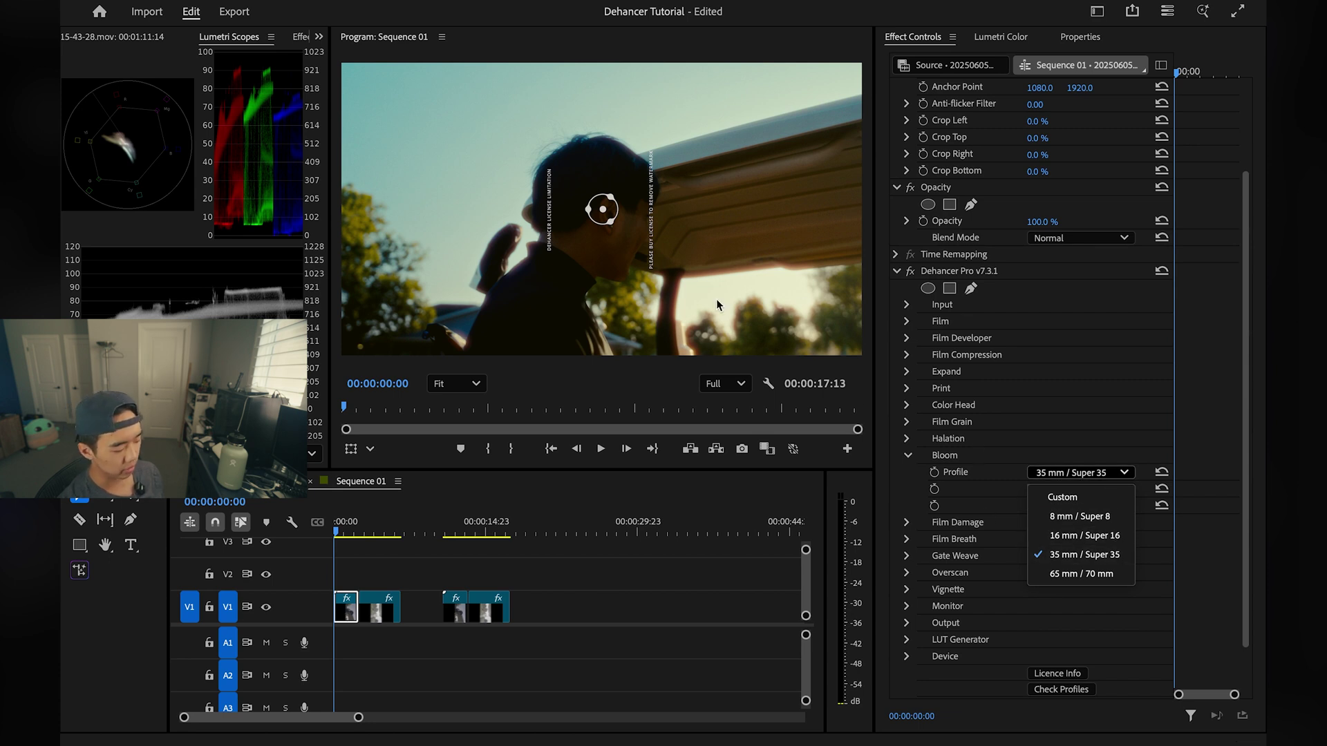
click(1092, 521)
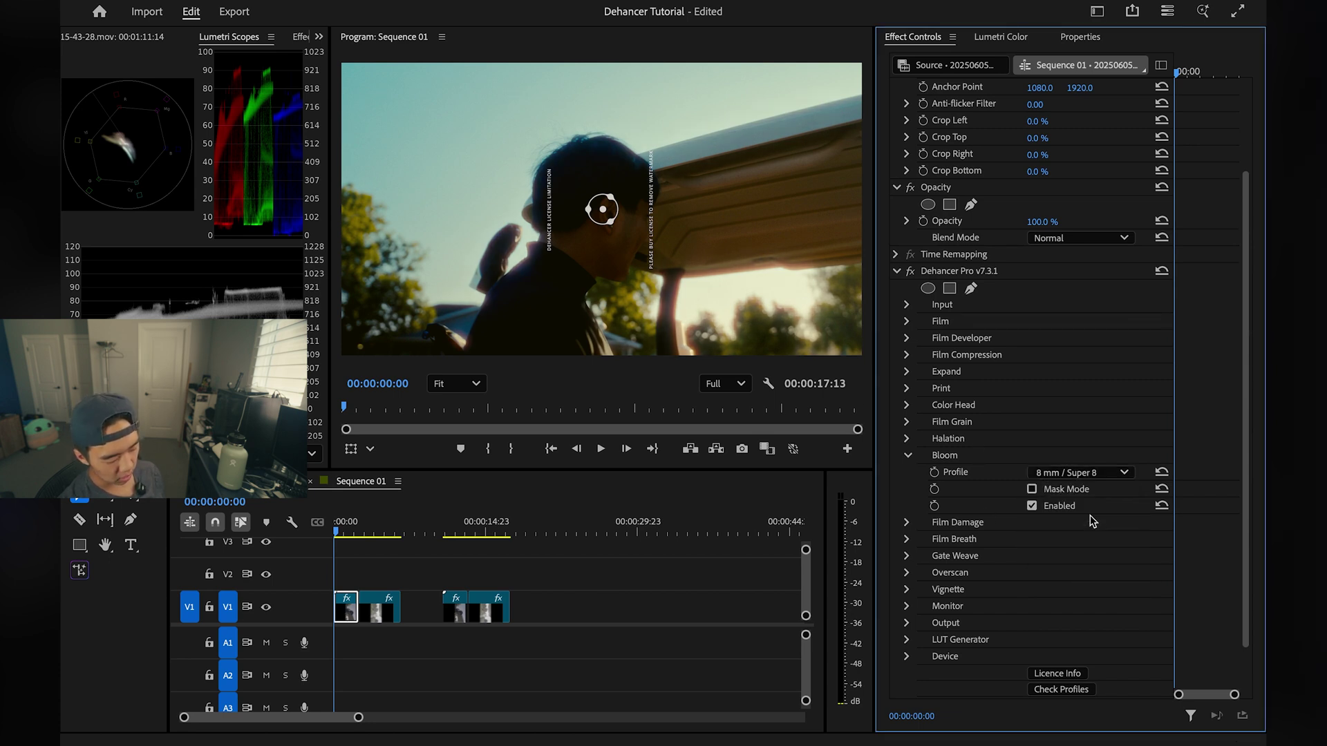
click(1082, 472)
click(1111, 575)
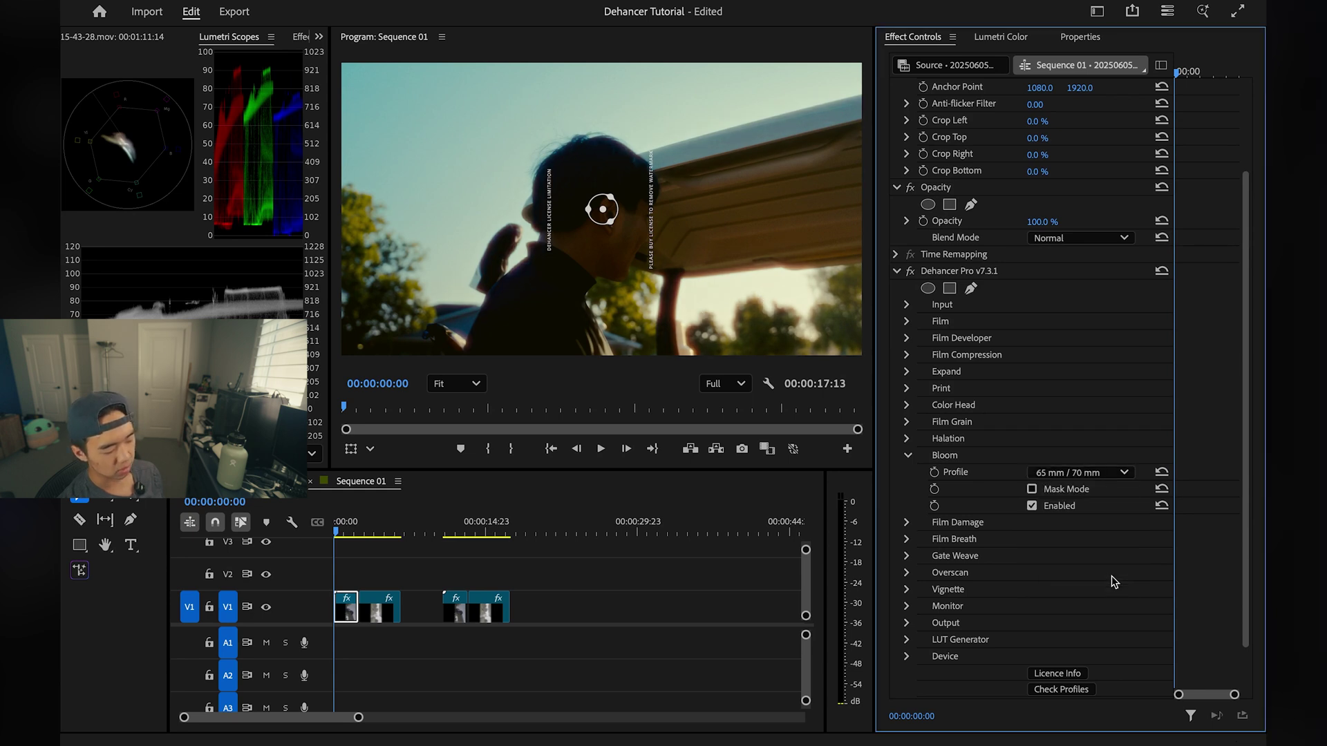
click(1075, 473)
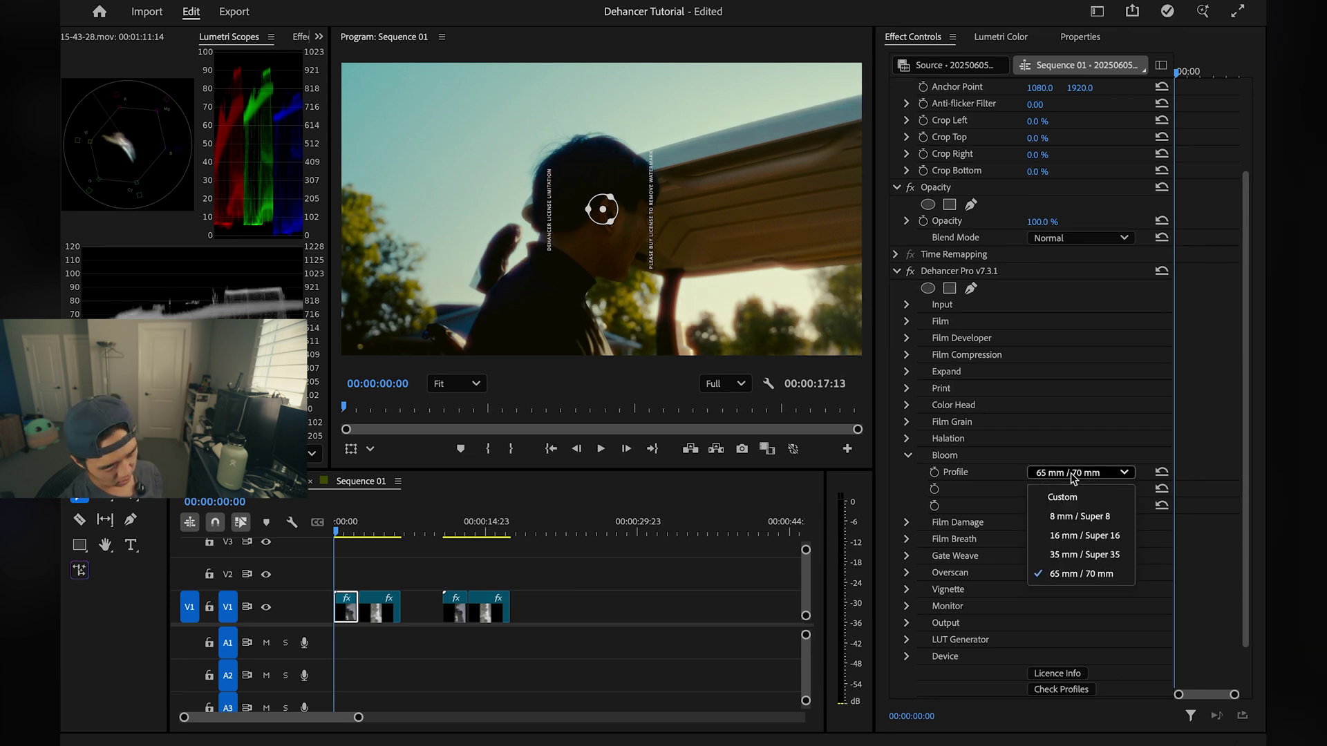
click(1093, 554)
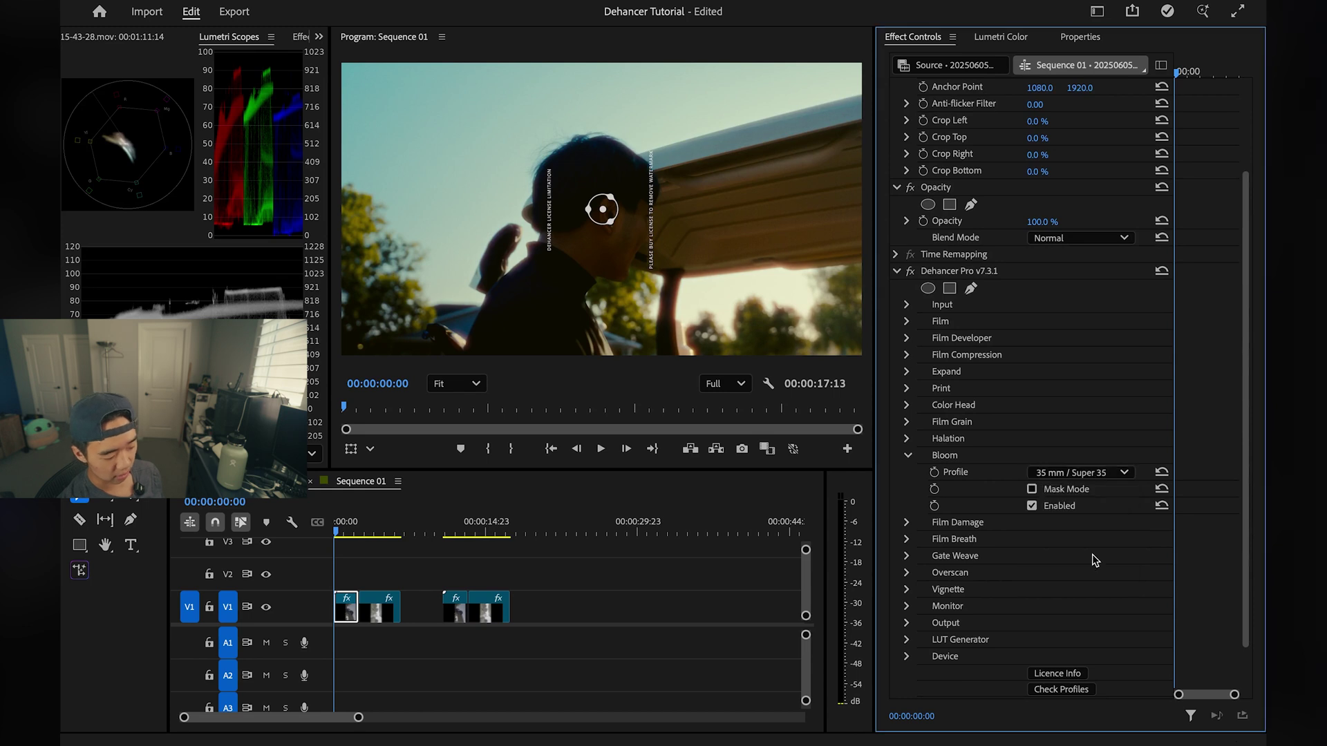
click(1032, 506)
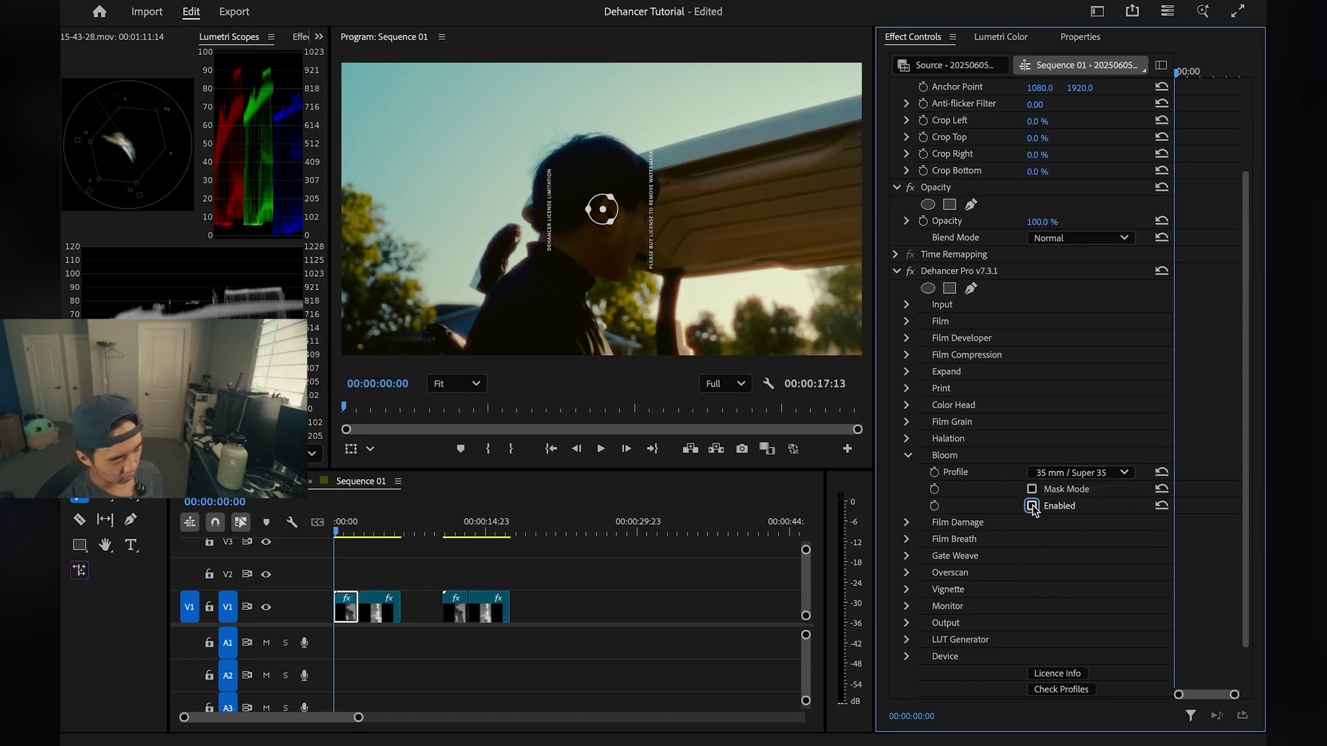
click(1032, 507)
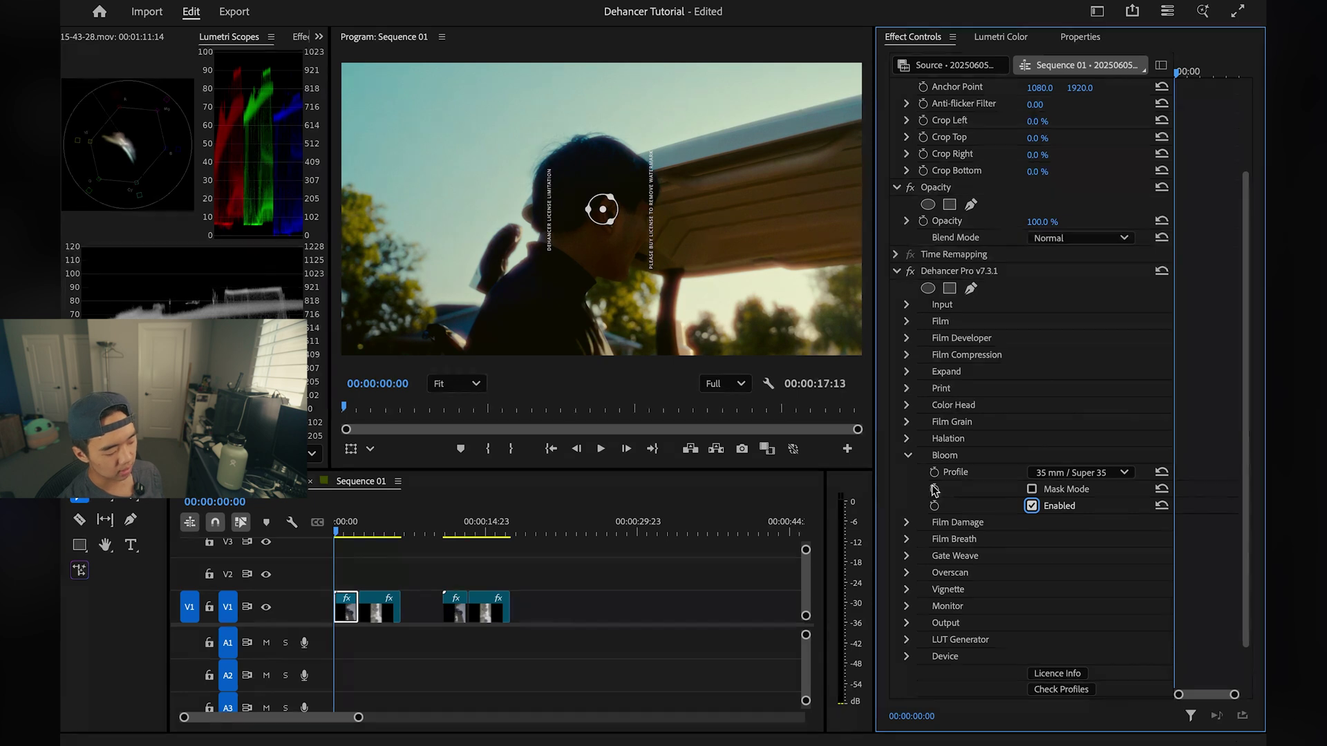
Enable Film Damage with the 8 mm / Super 8 profile
click(910, 456)
click(909, 472)
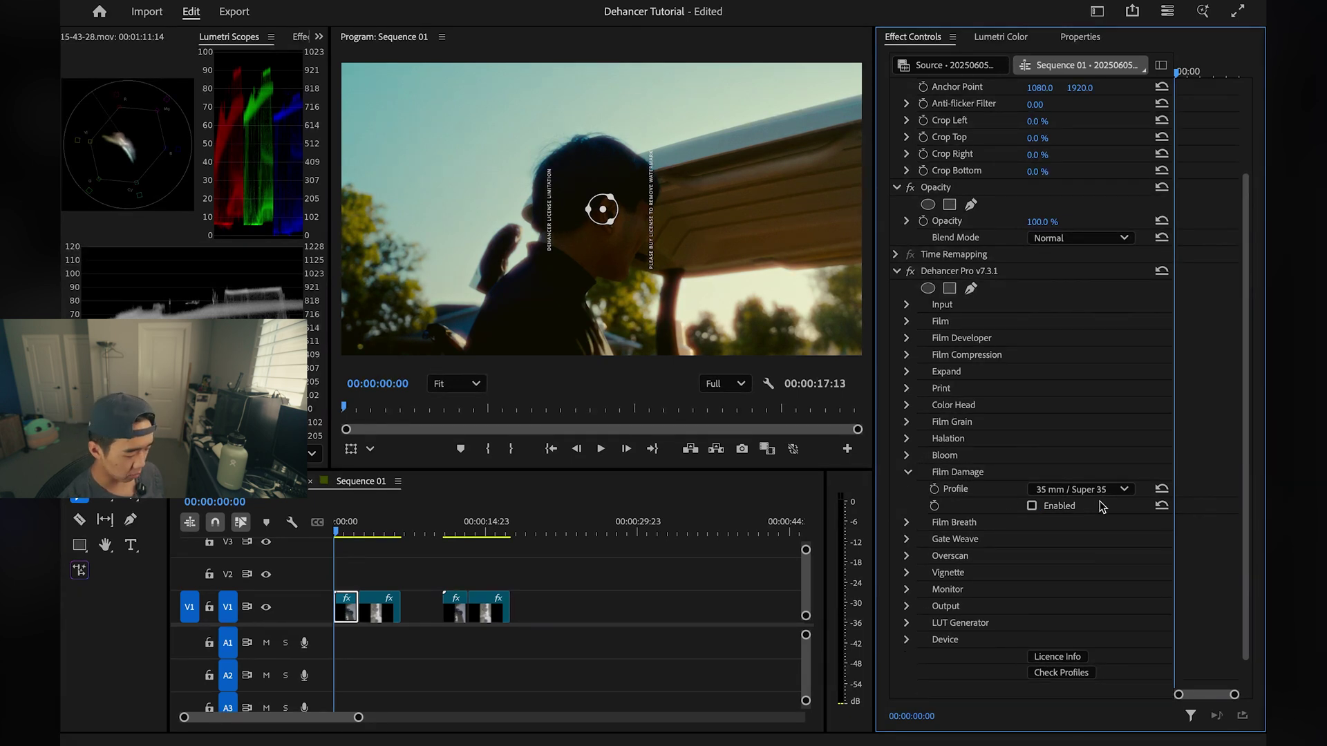
click(1032, 507)
click(1079, 490)
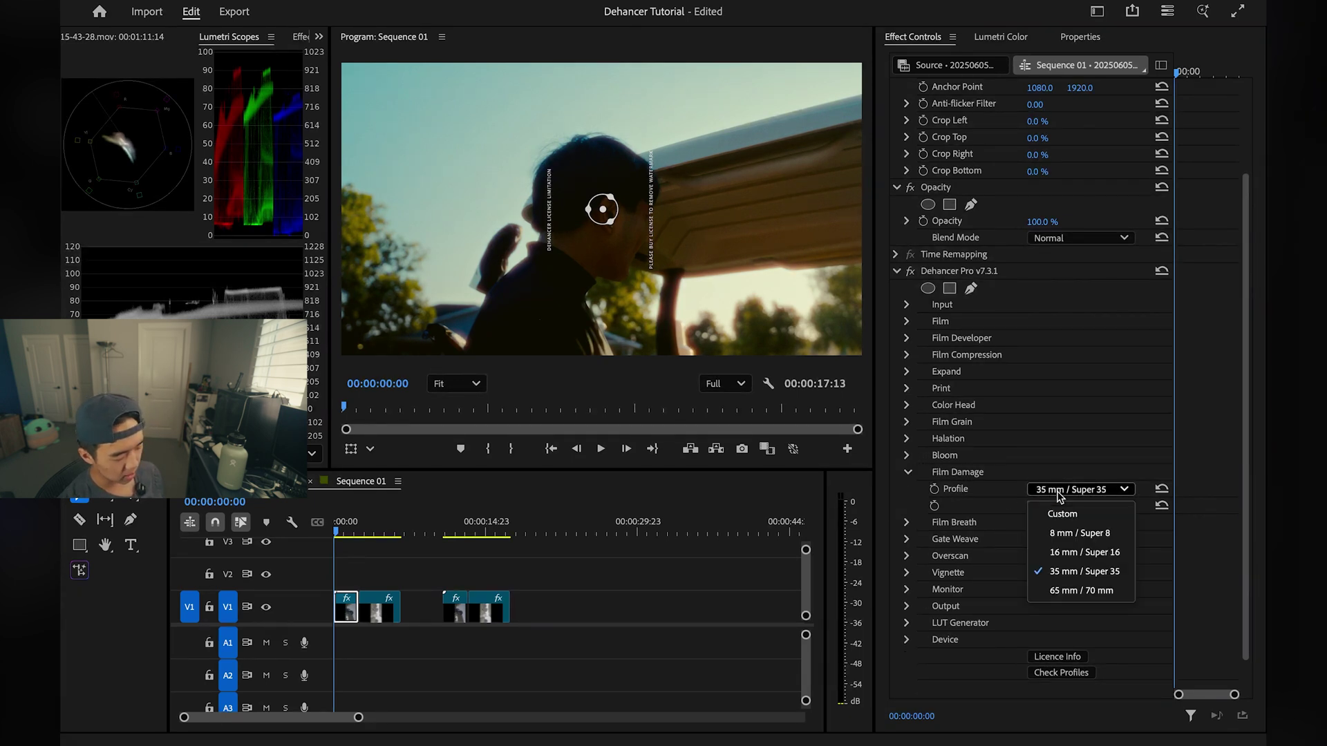
click(1059, 535)
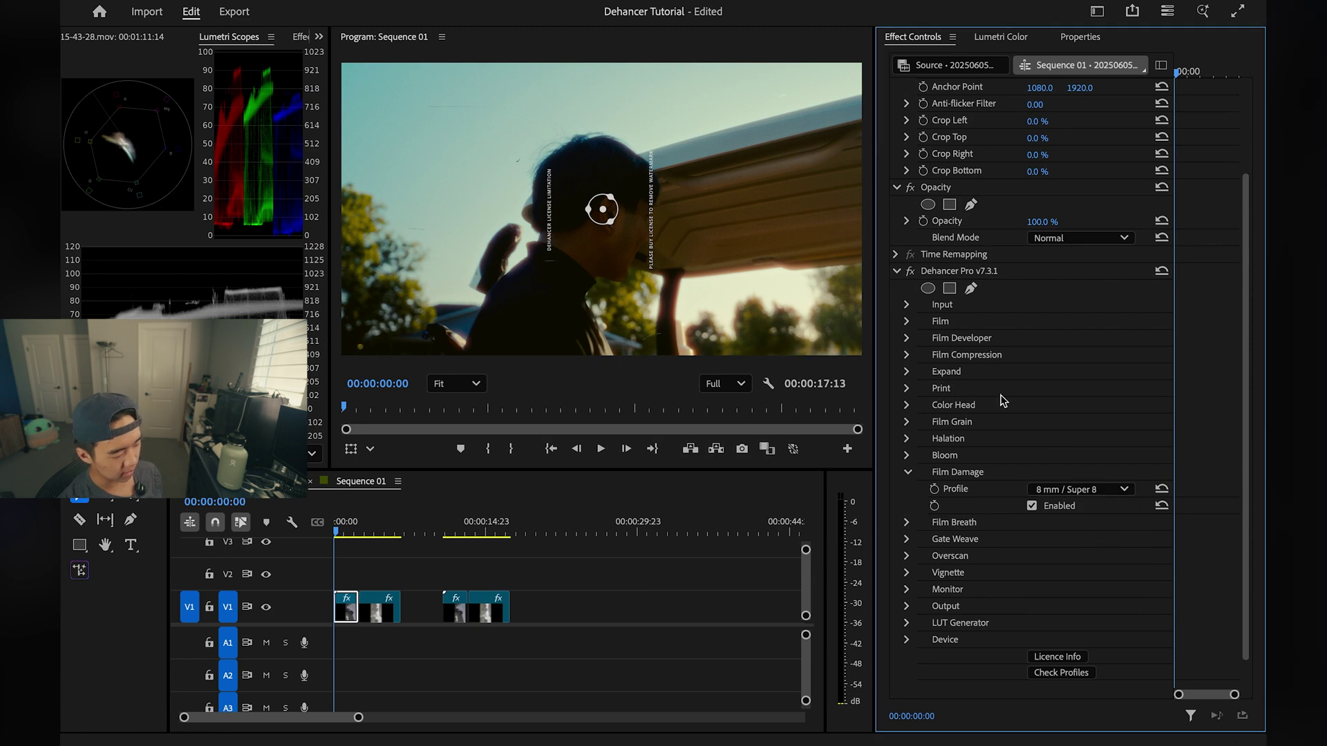
click(1078, 488)
click(1072, 488)
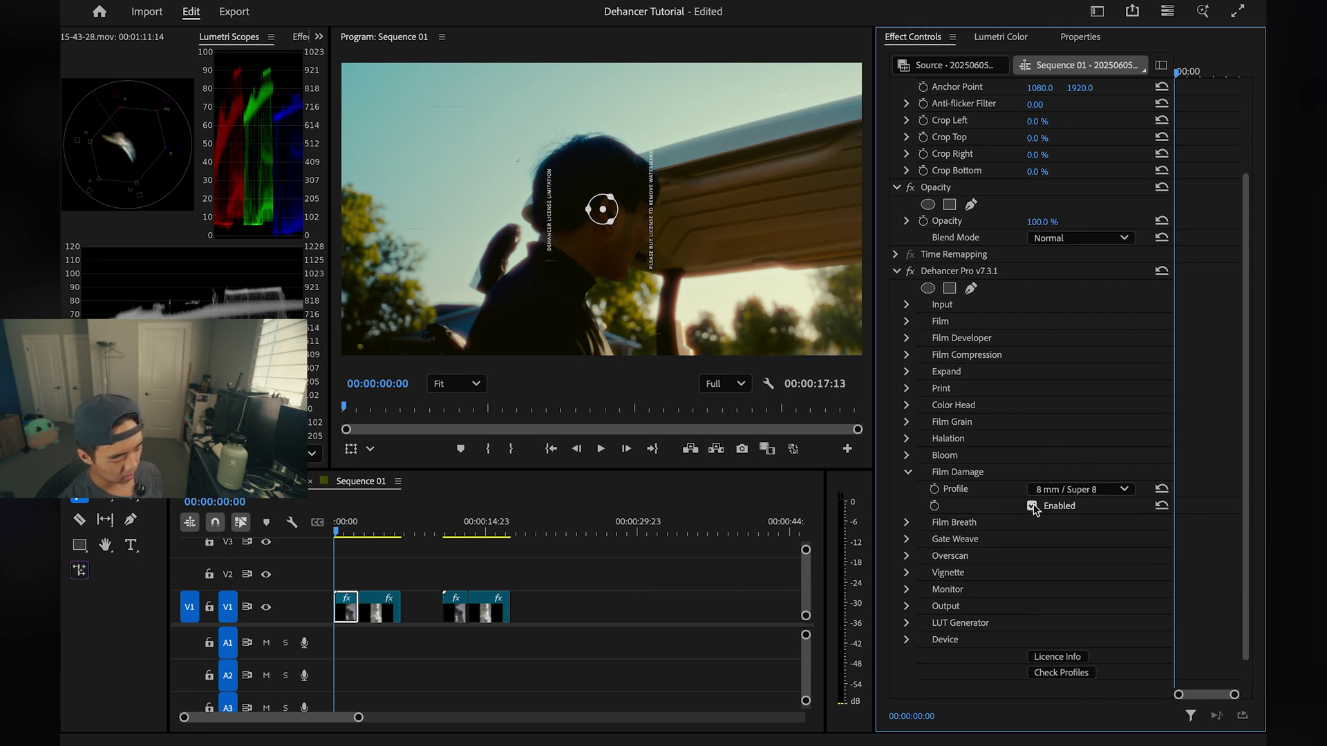
click(907, 472)
Look over Film Breath and set Gate Weave to the 16 mm / Super 16 profile
click(907, 489)
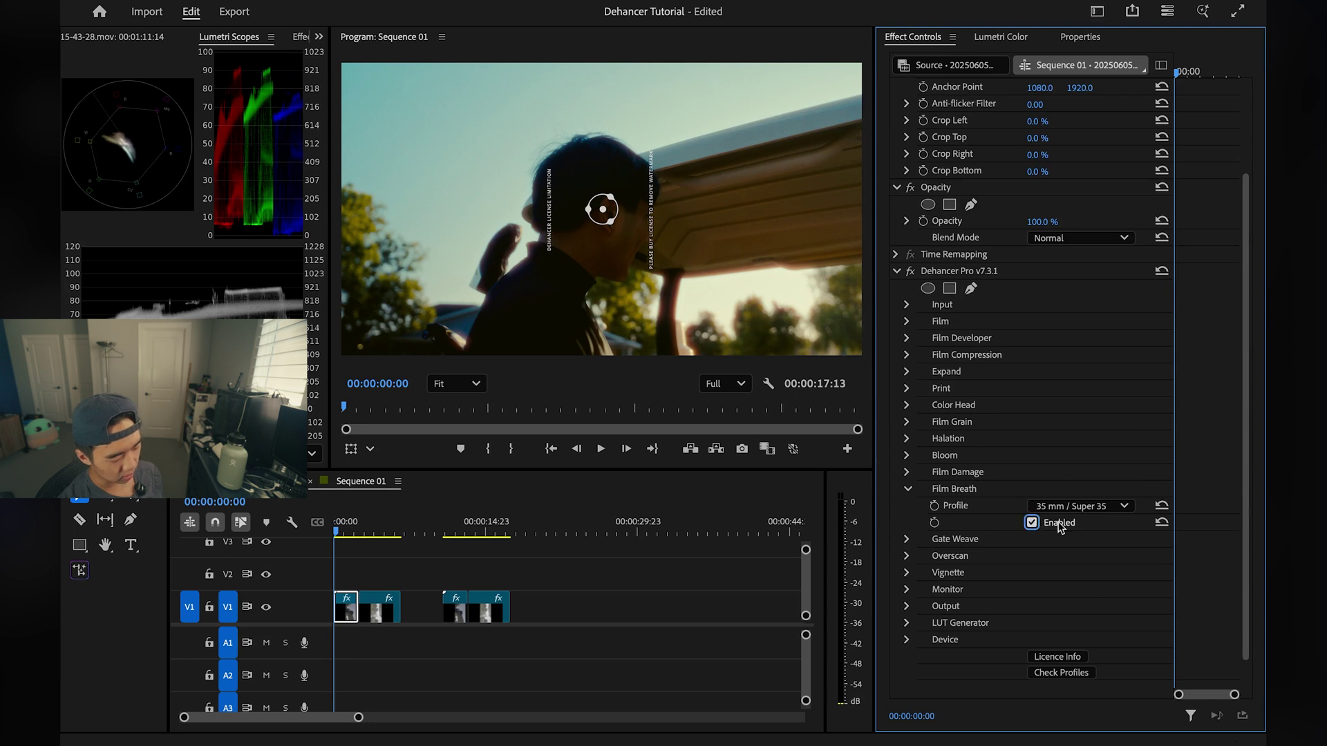
click(907, 489)
click(907, 505)
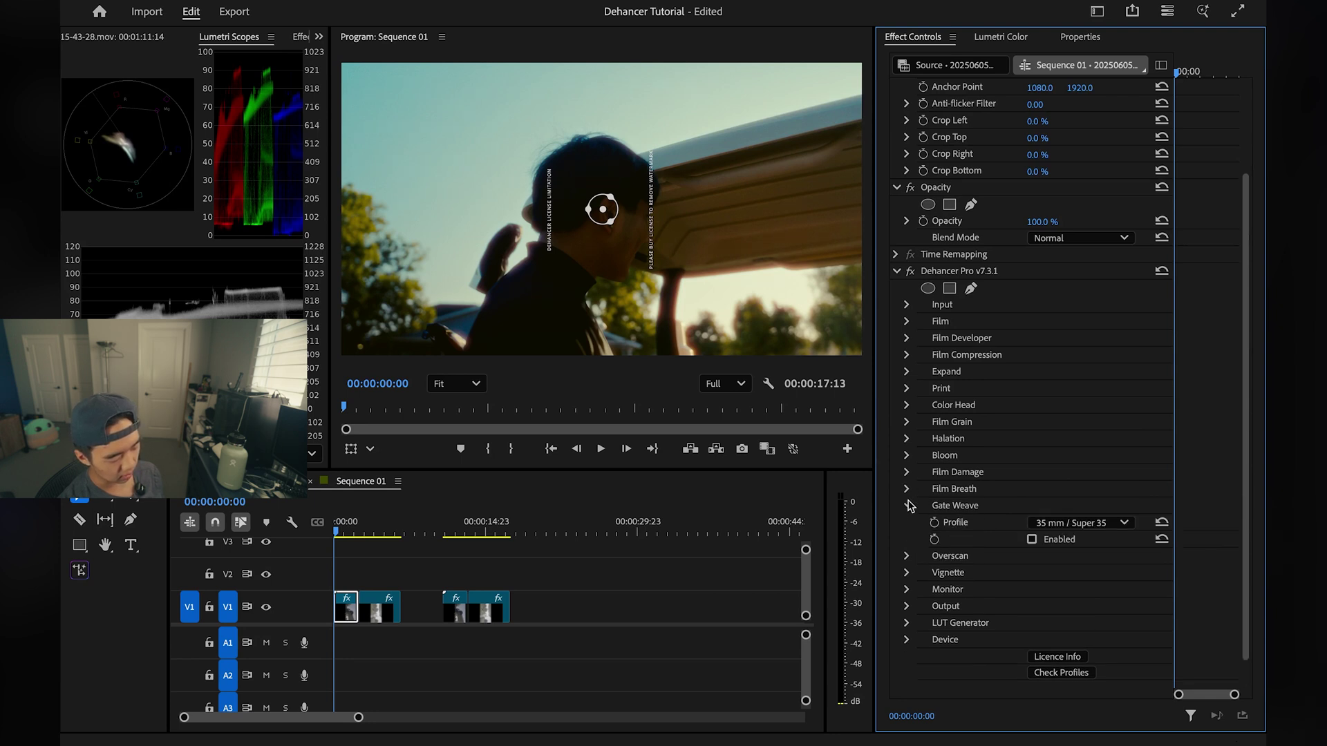
click(1096, 525)
click(1096, 594)
click(1092, 523)
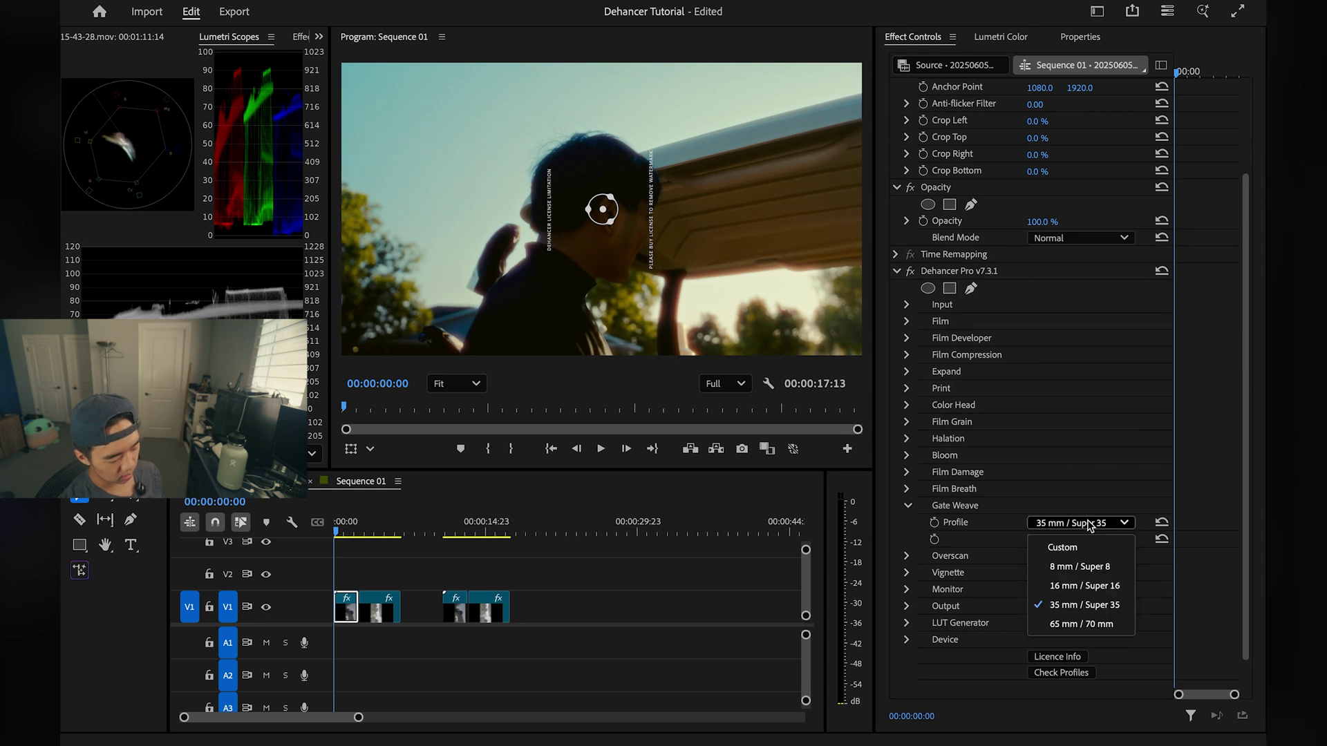
click(1092, 587)
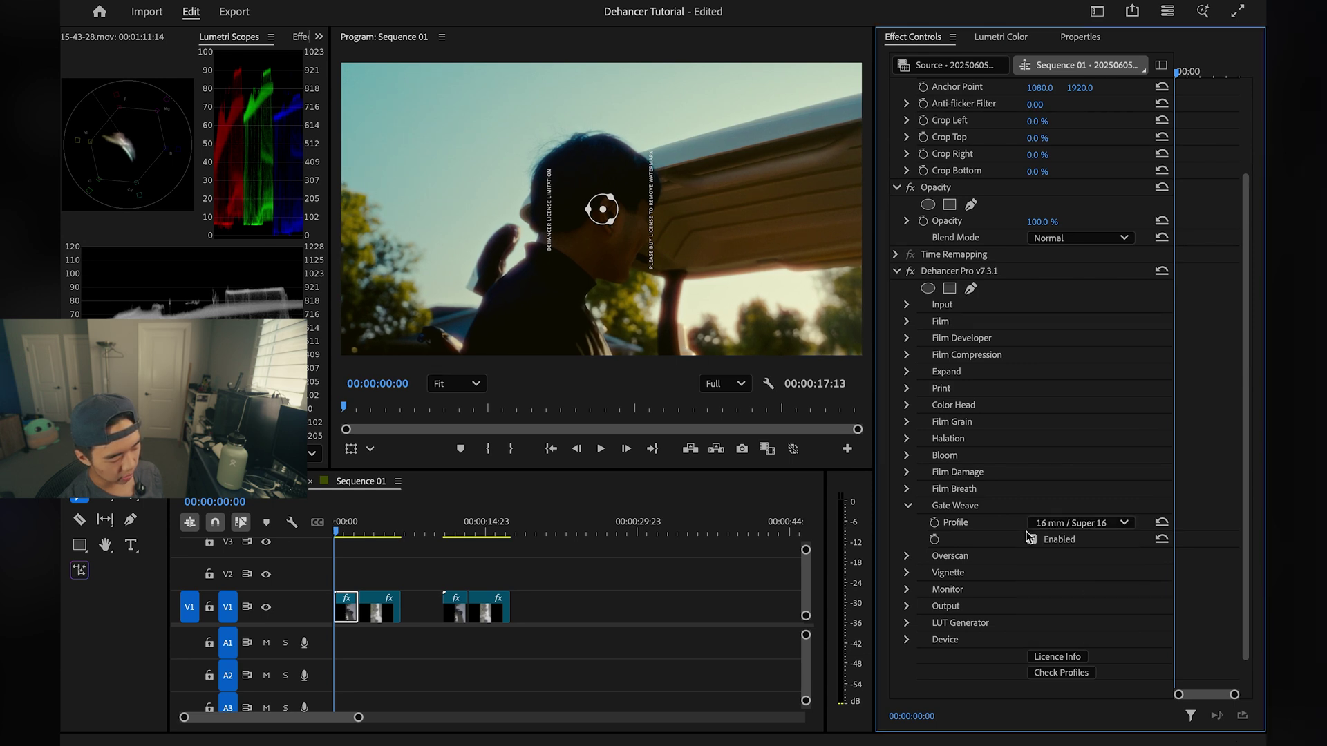
click(907, 507)
Enable Overscan with Horizontal film orientation and exposure 2.0
click(908, 524)
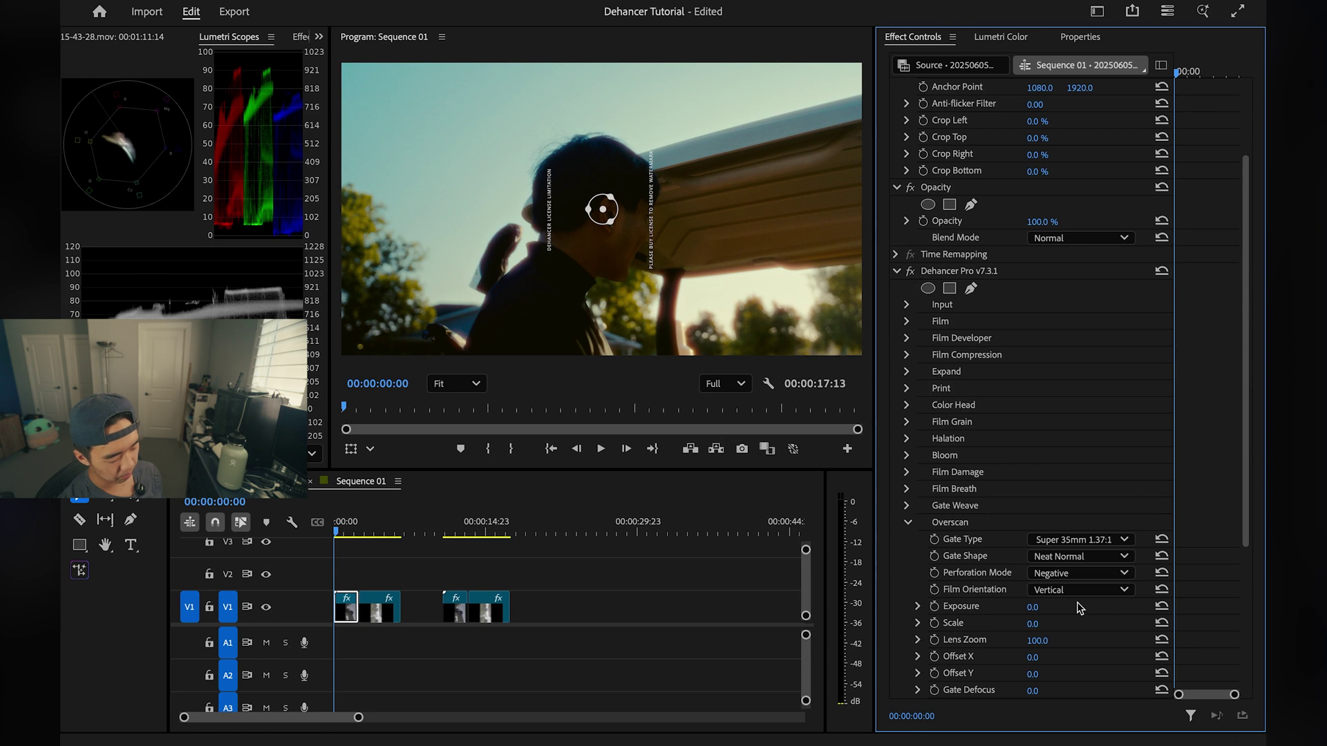
scroll(957, 555, down, 5)
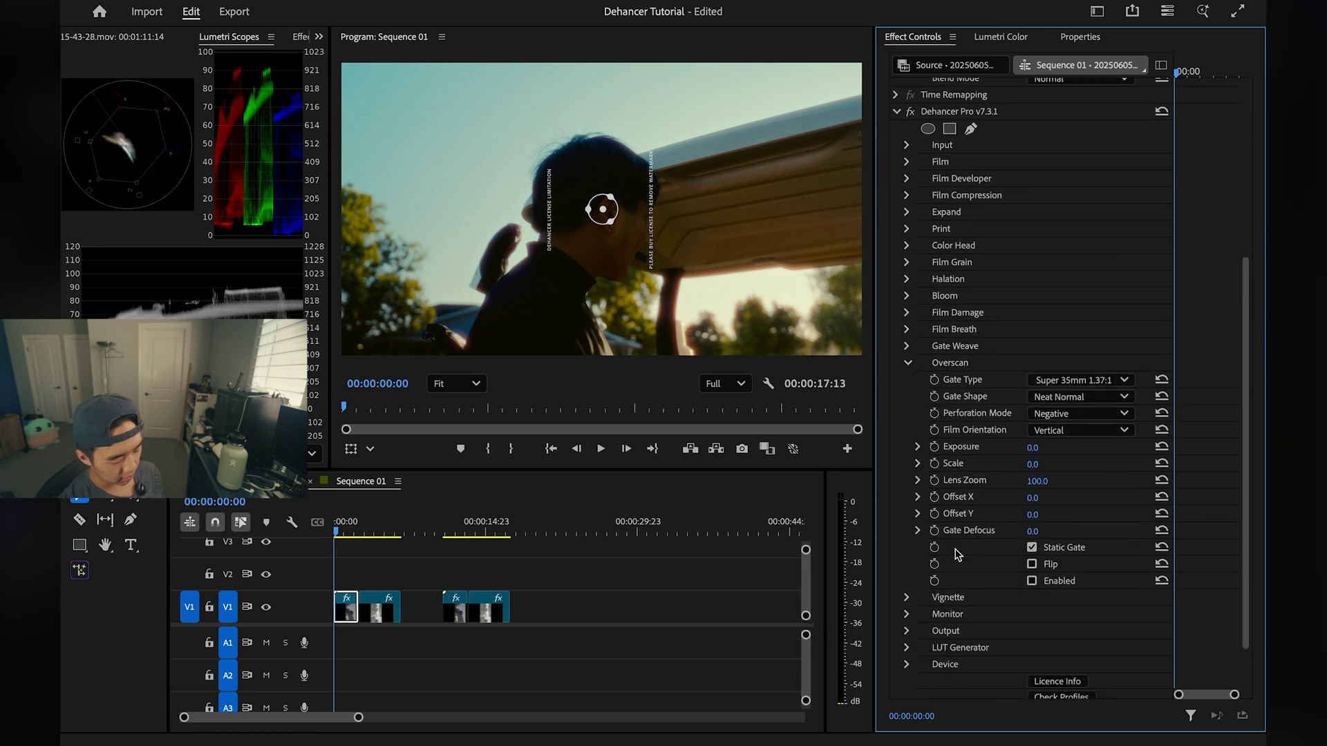
click(1032, 581)
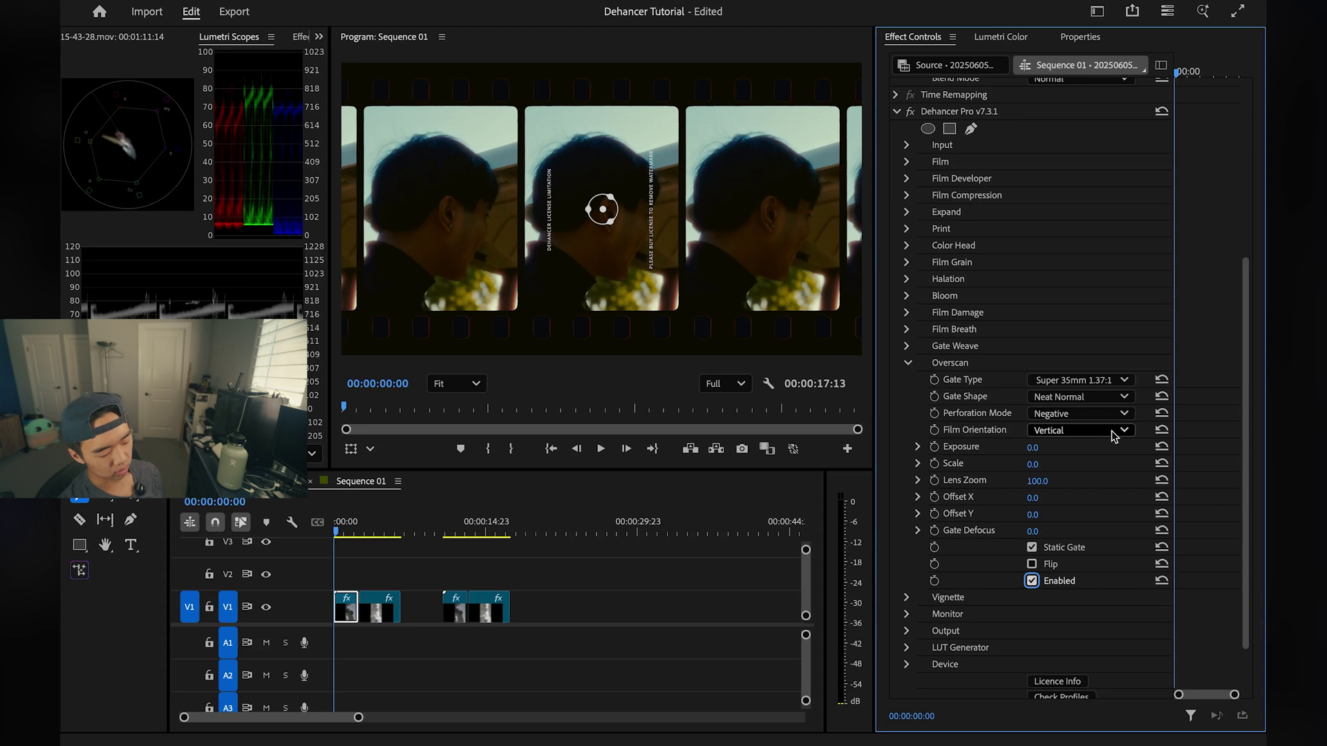
click(1113, 431)
click(1113, 475)
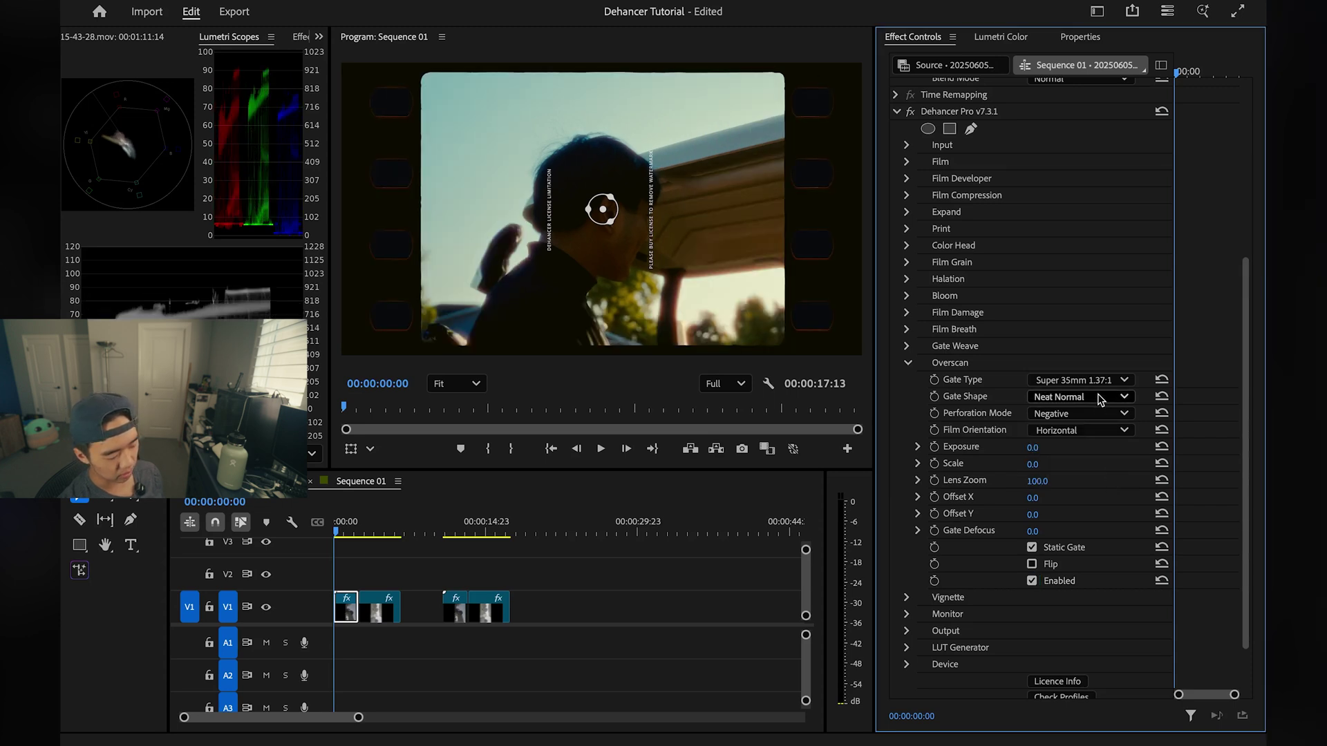
click(1032, 448)
text(2)
key(Return)
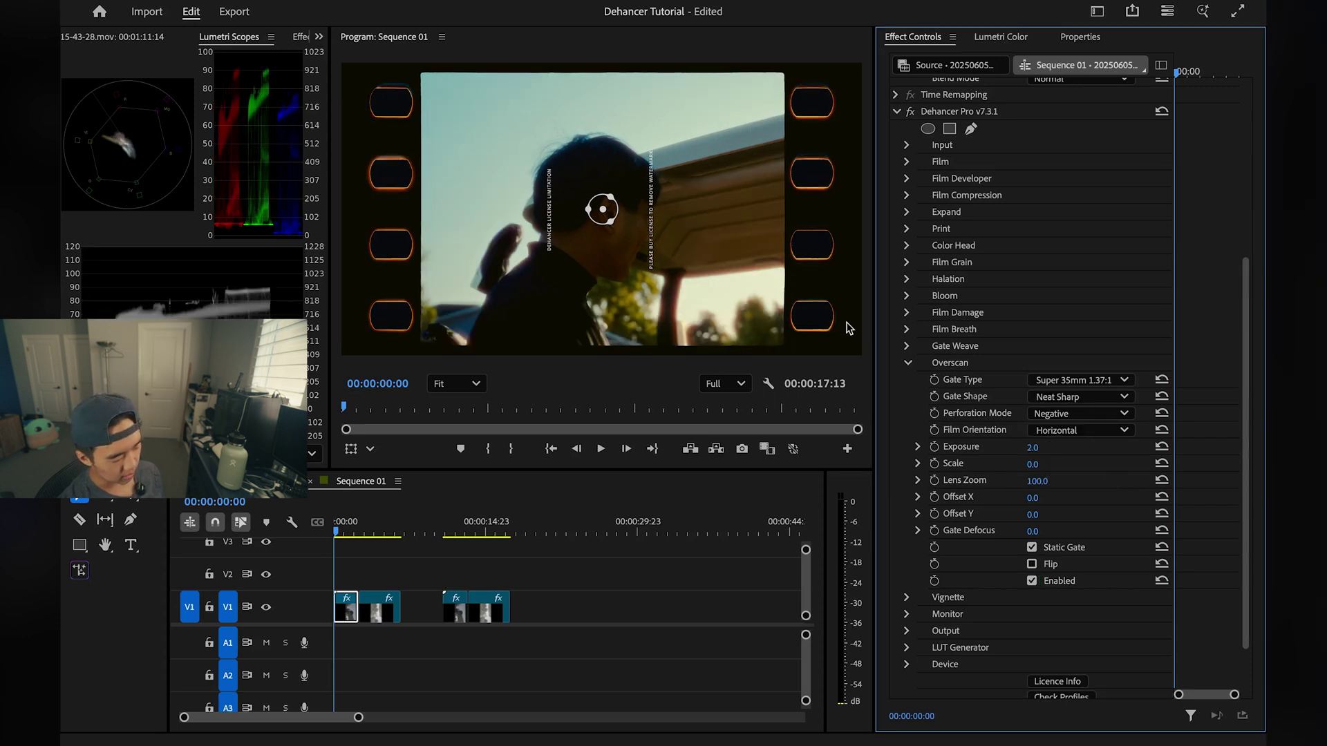
Set the gate shape to Neat Rounded, then switch Overscan off and bring up Vignette
click(1106, 396)
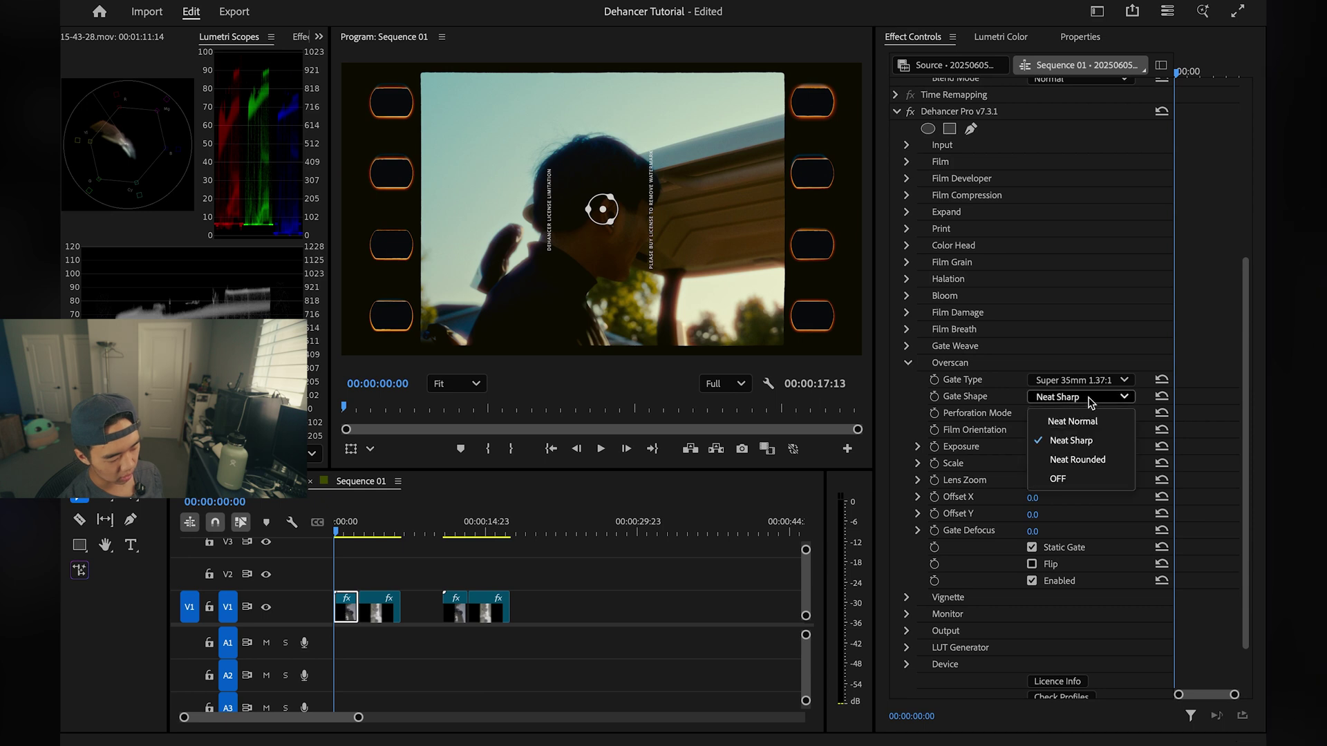
click(1101, 460)
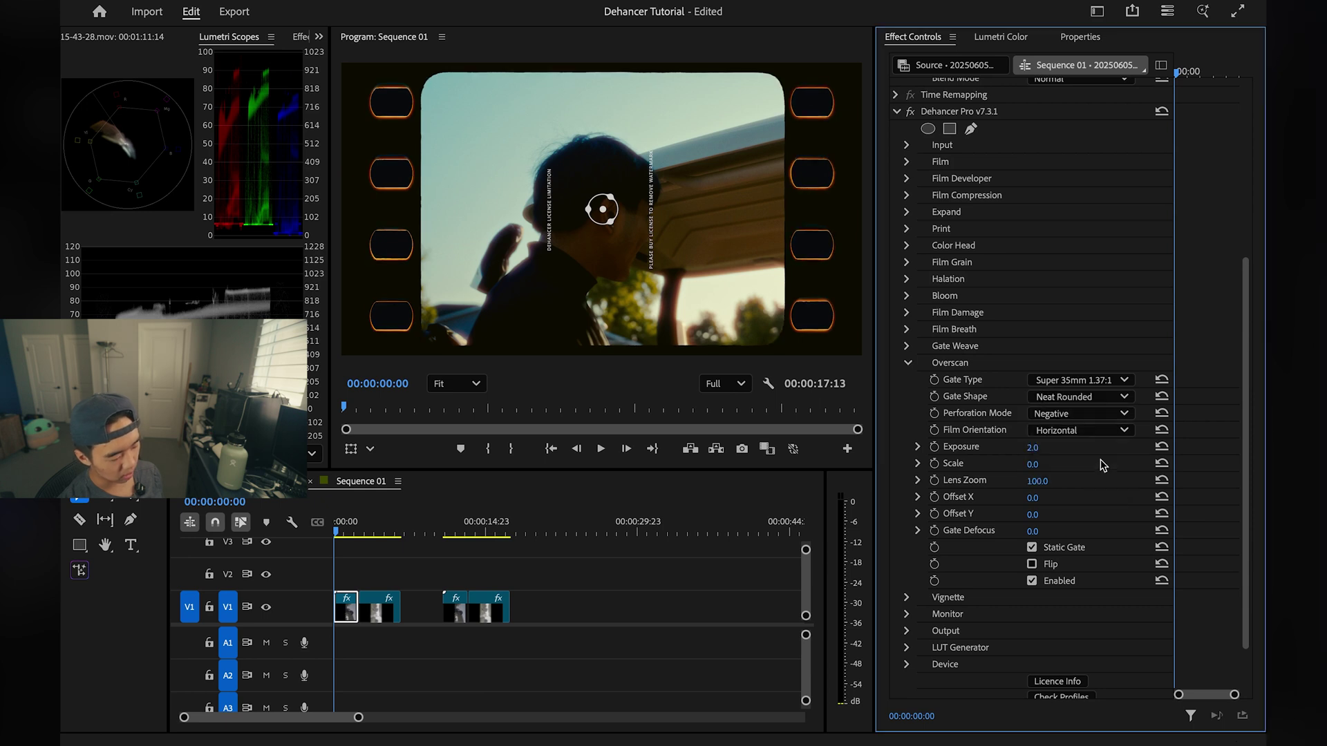
click(1032, 581)
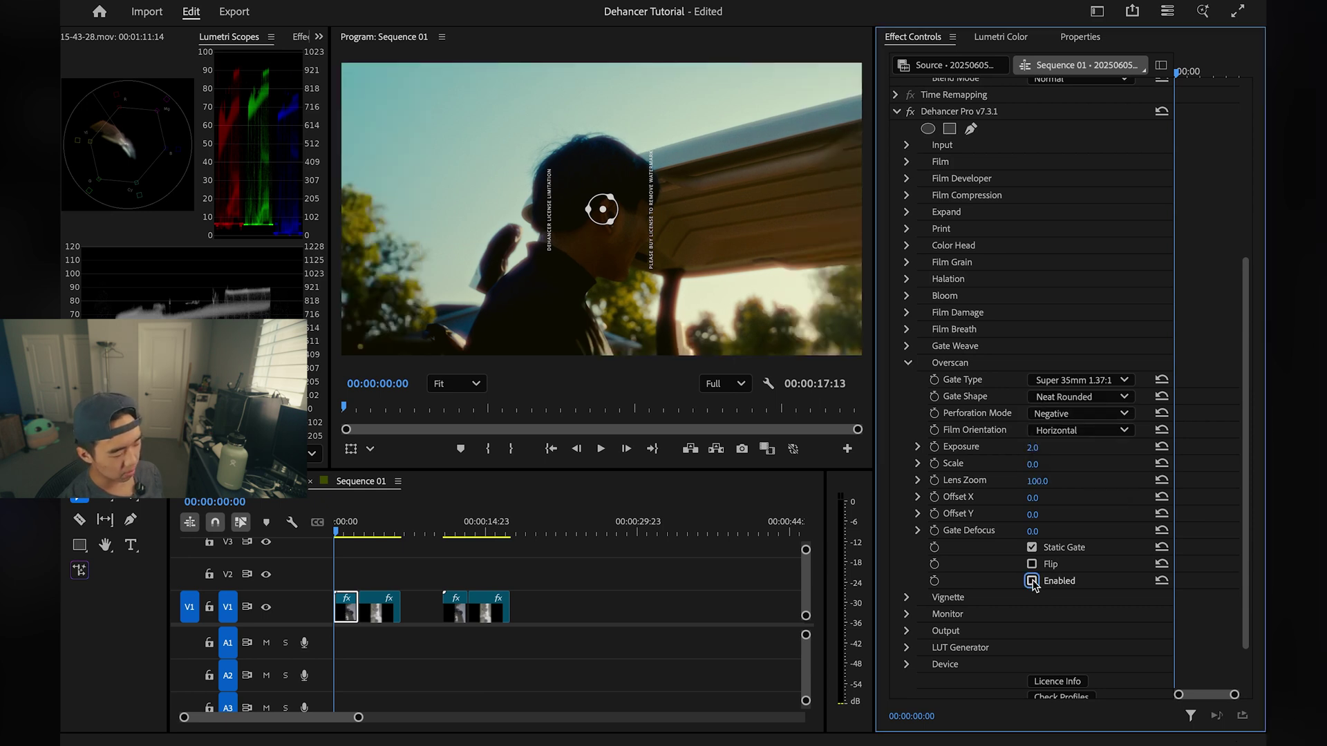
click(908, 363)
click(908, 539)
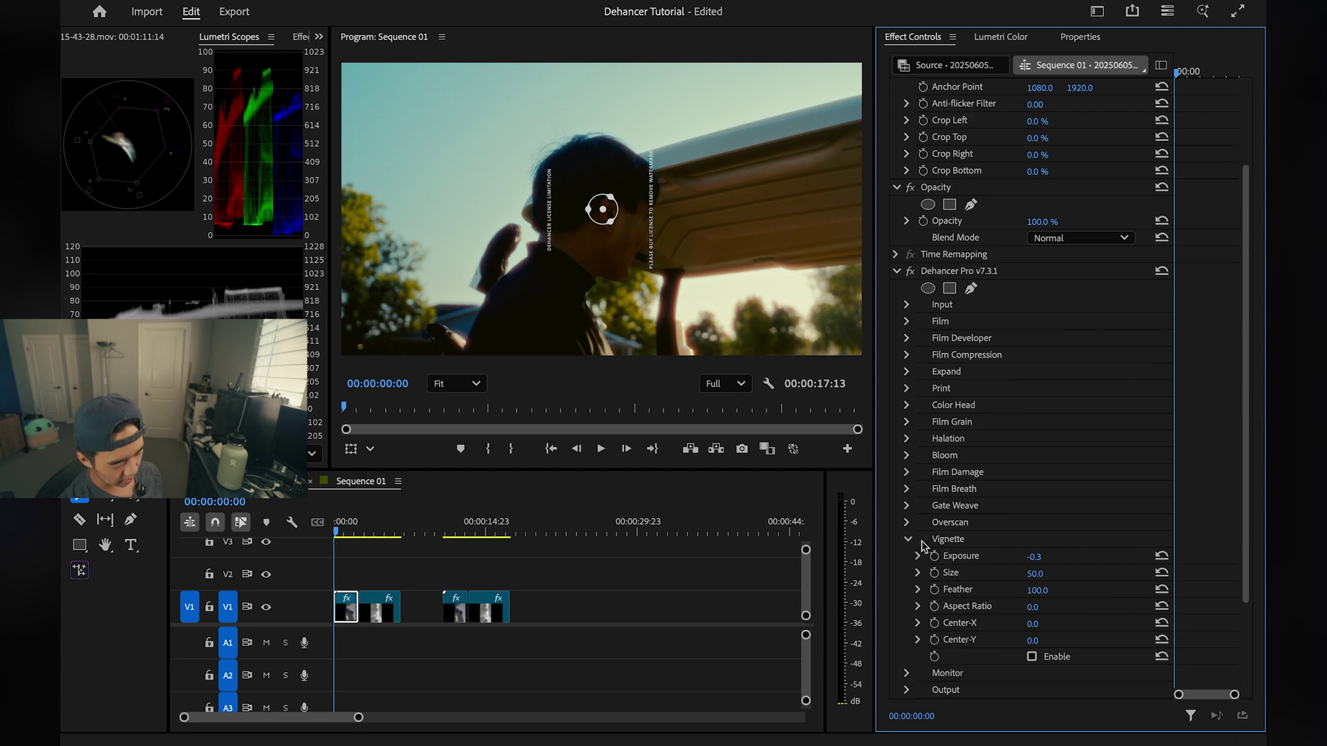
Enable the vignette and check exposure with the False Color IRE view, then turn it off
click(1032, 657)
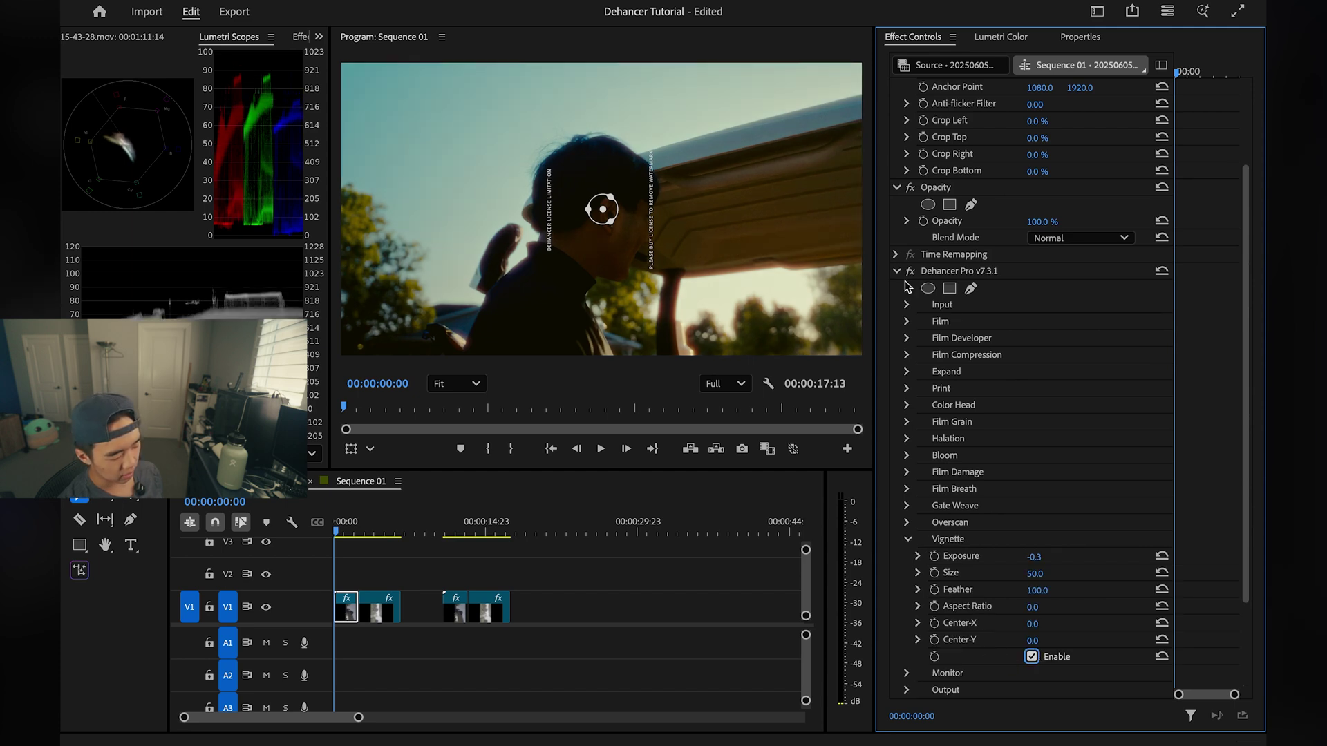
click(908, 539)
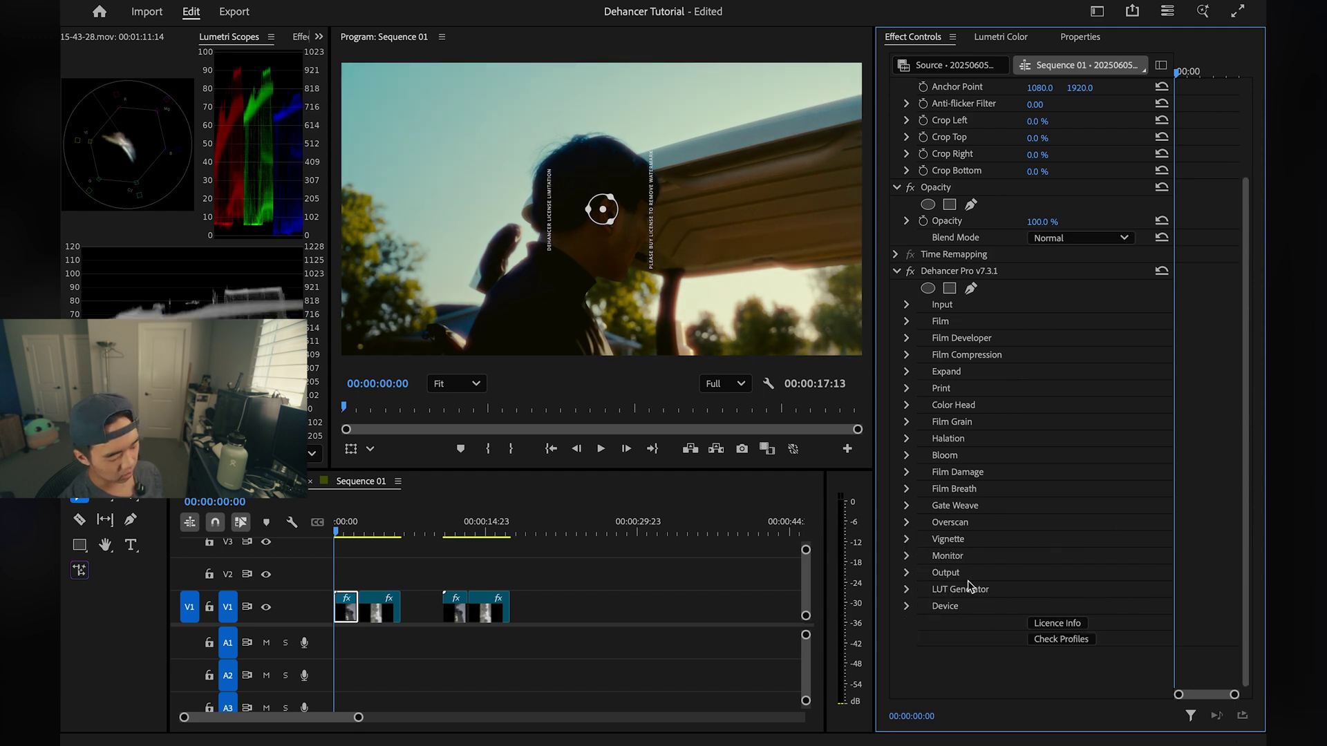
click(907, 556)
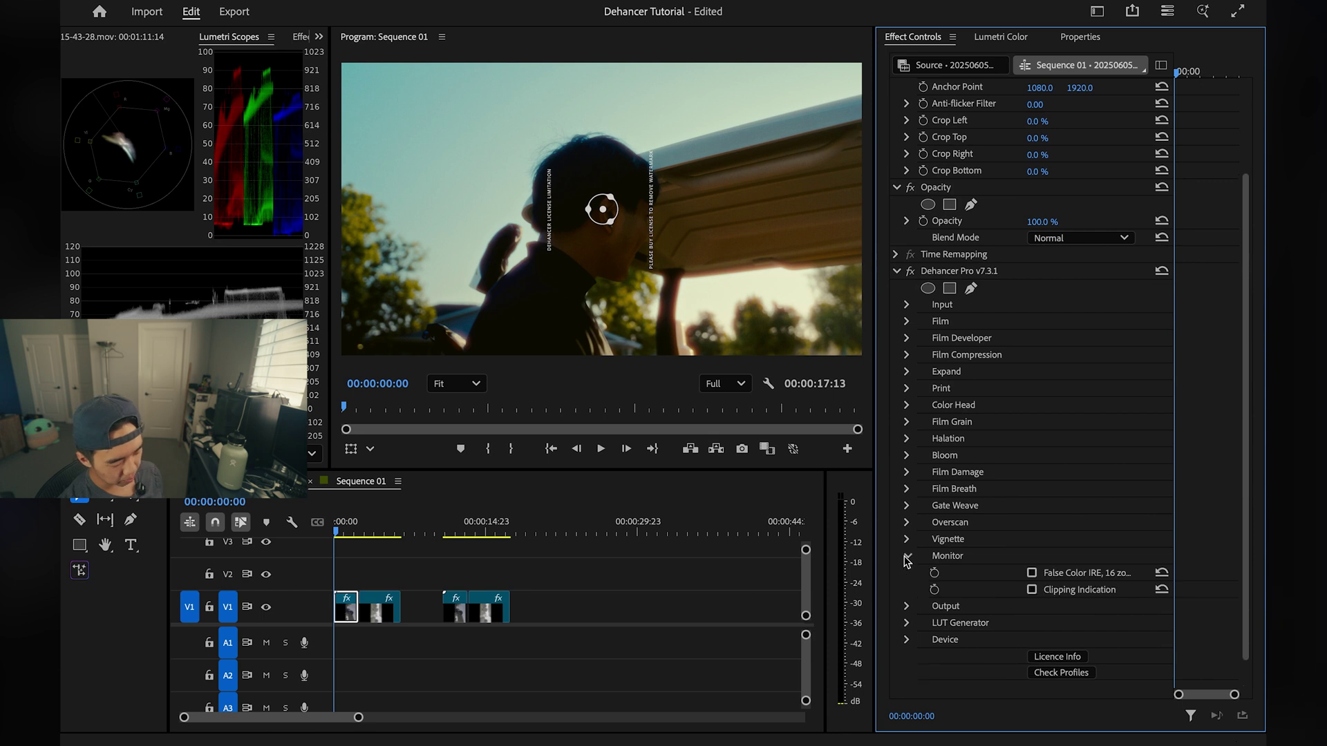
click(1033, 574)
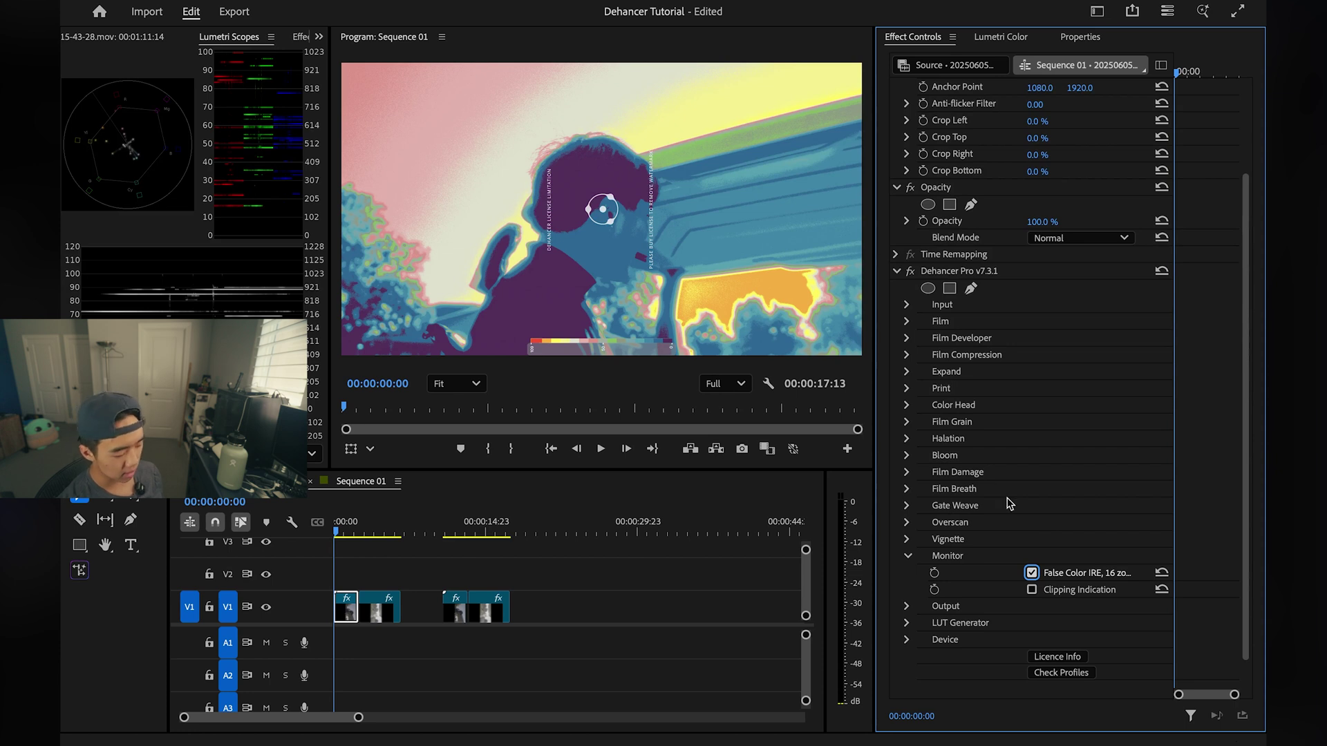
click(1032, 574)
click(1033, 573)
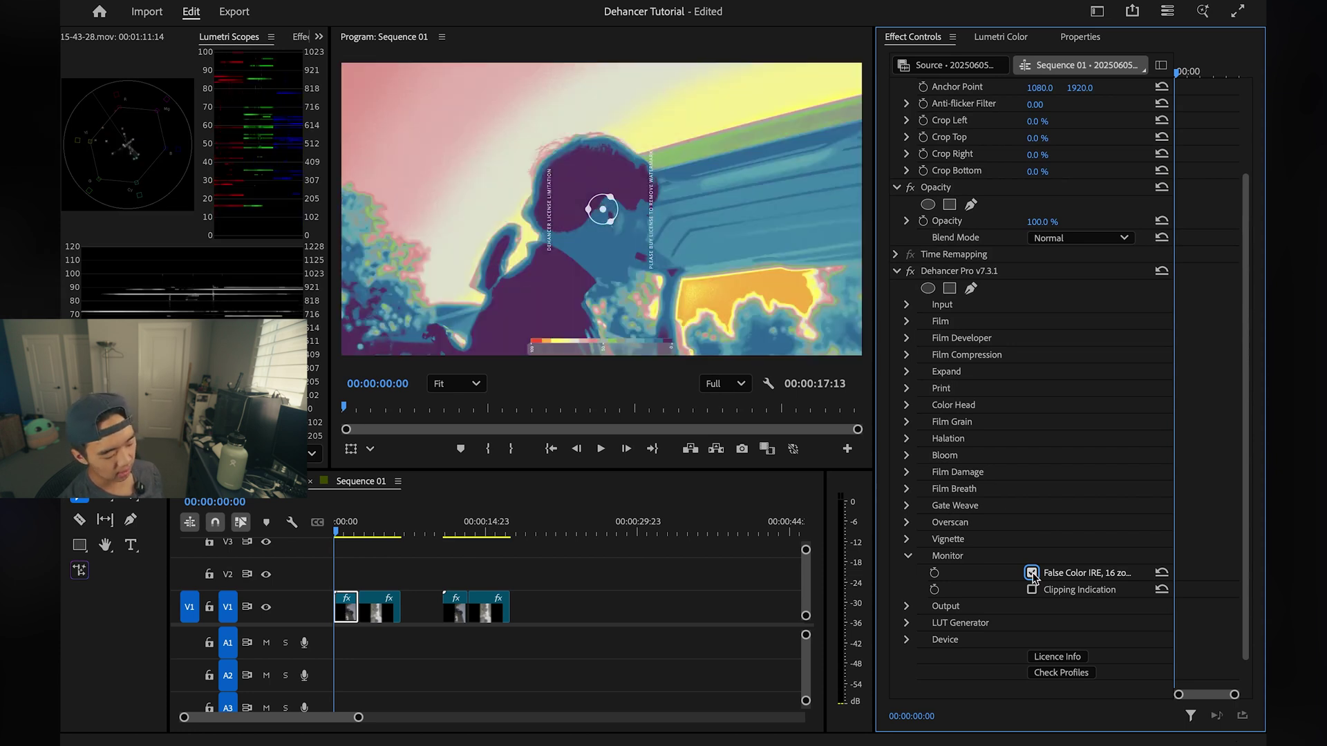
click(1033, 574)
Open Output and set Total Impact to 100
click(908, 555)
click(907, 573)
mouse_move(1056, 594)
mouse_down()
mouse_move(989, 594)
mouse_move(1092, 589)
mouse_move(1033, 590)
mouse_up()
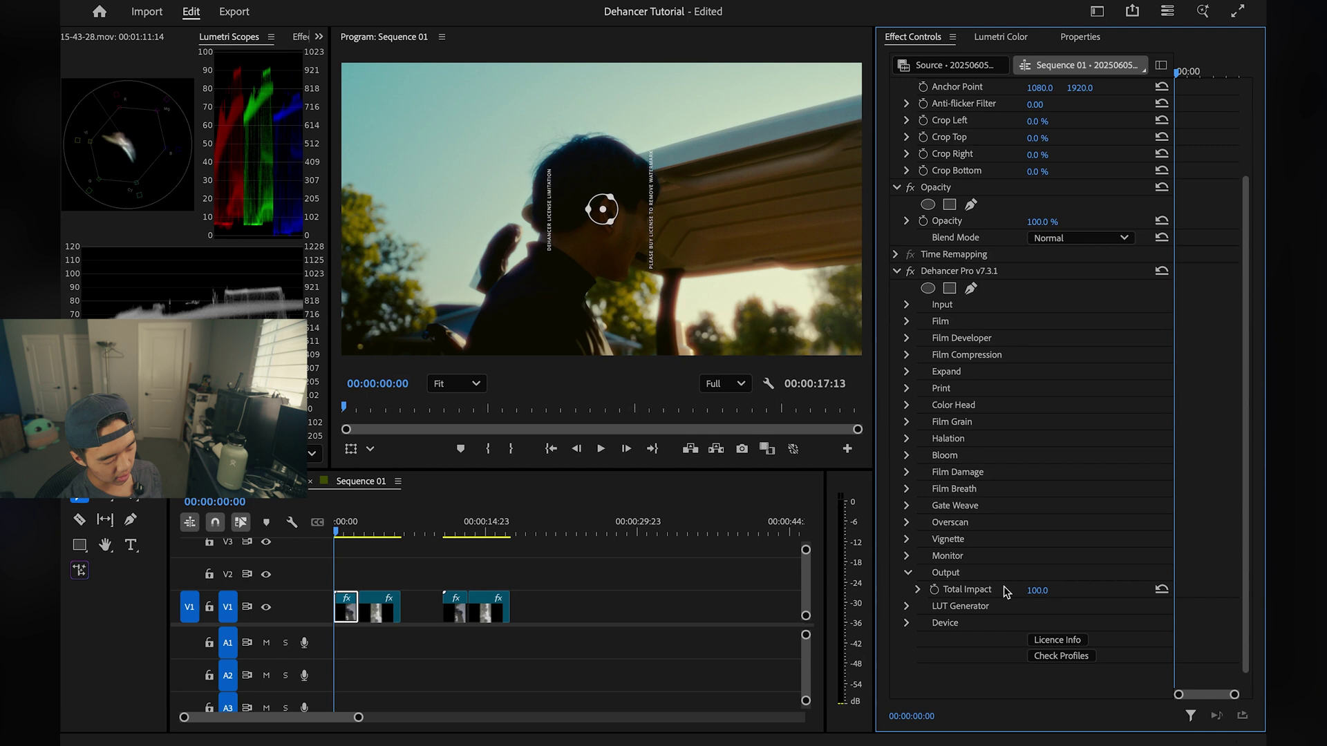
Close Output and review the LUT Generator options, including LUT Size Small (17x17x17)
click(909, 573)
click(907, 589)
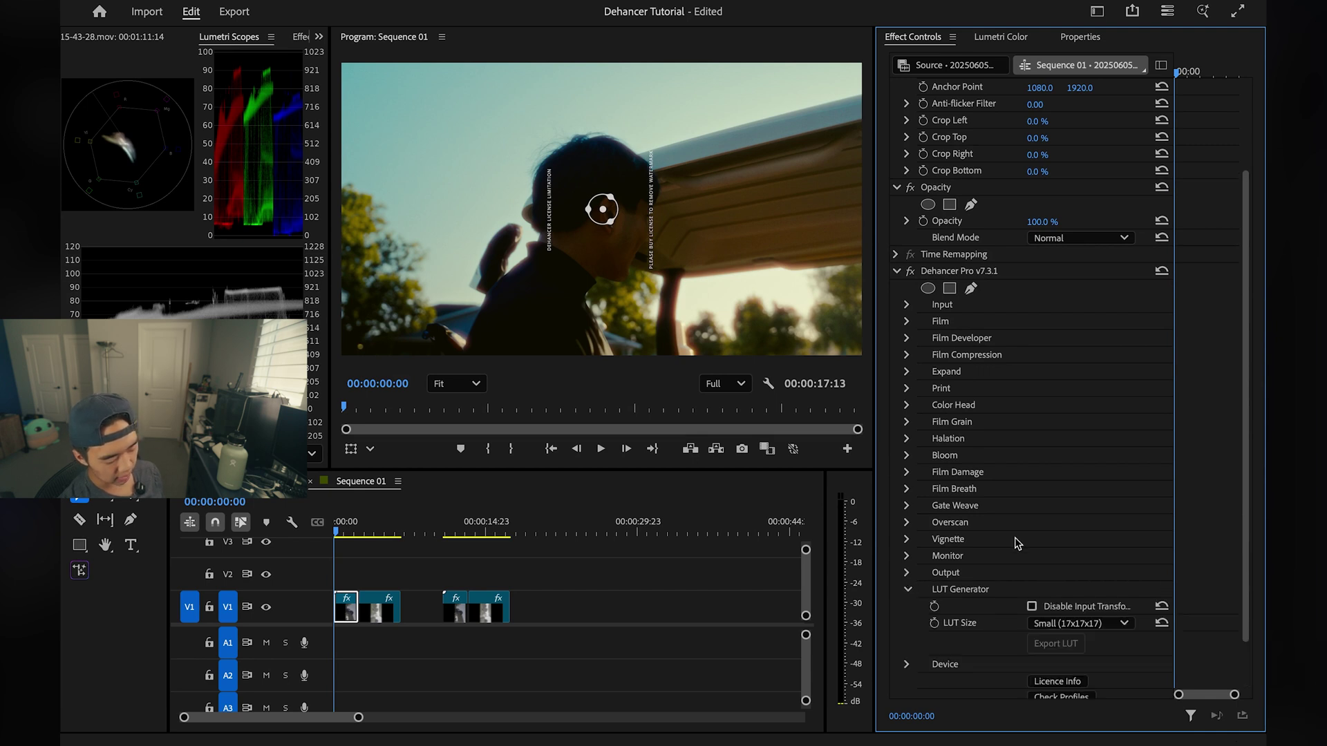
scroll(1055, 537, down, 2)
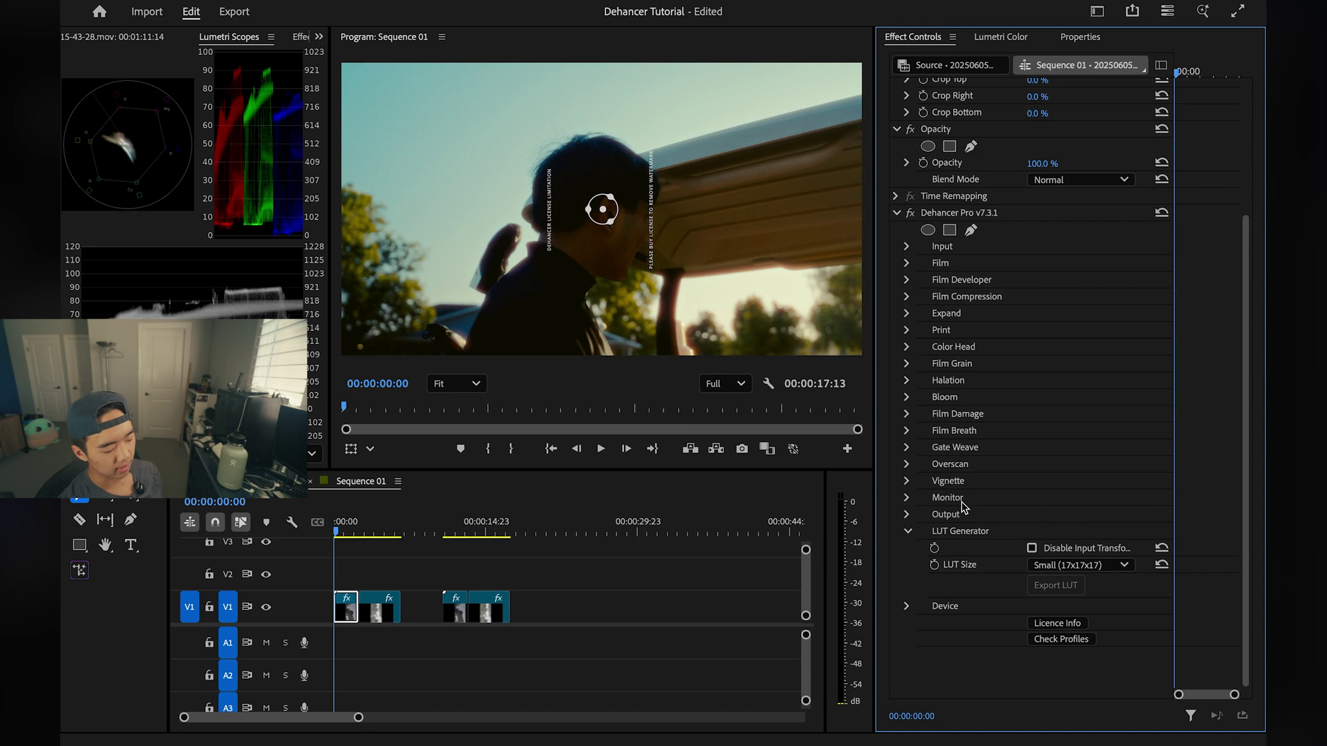
click(908, 532)
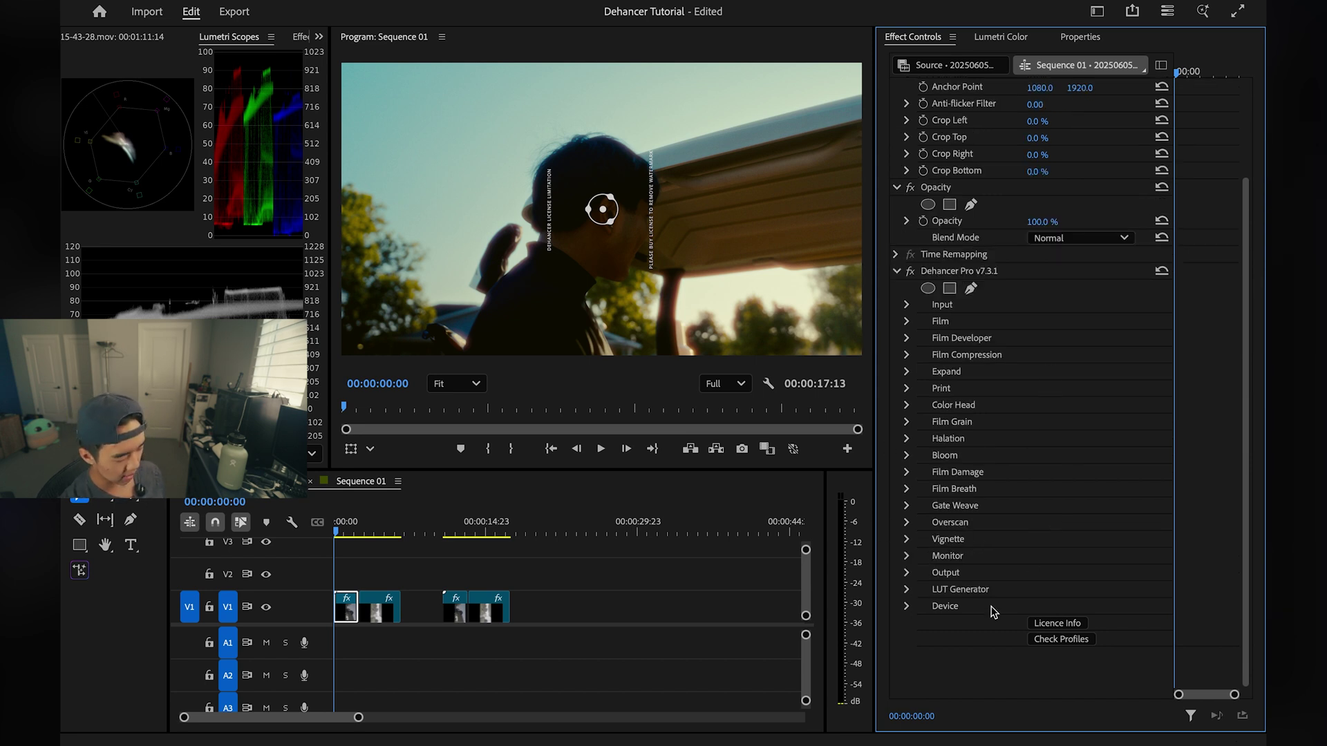
Compare Dehancer off and on, play the graded clip, then copy Dehancer Pro and select the second clip
click(910, 271)
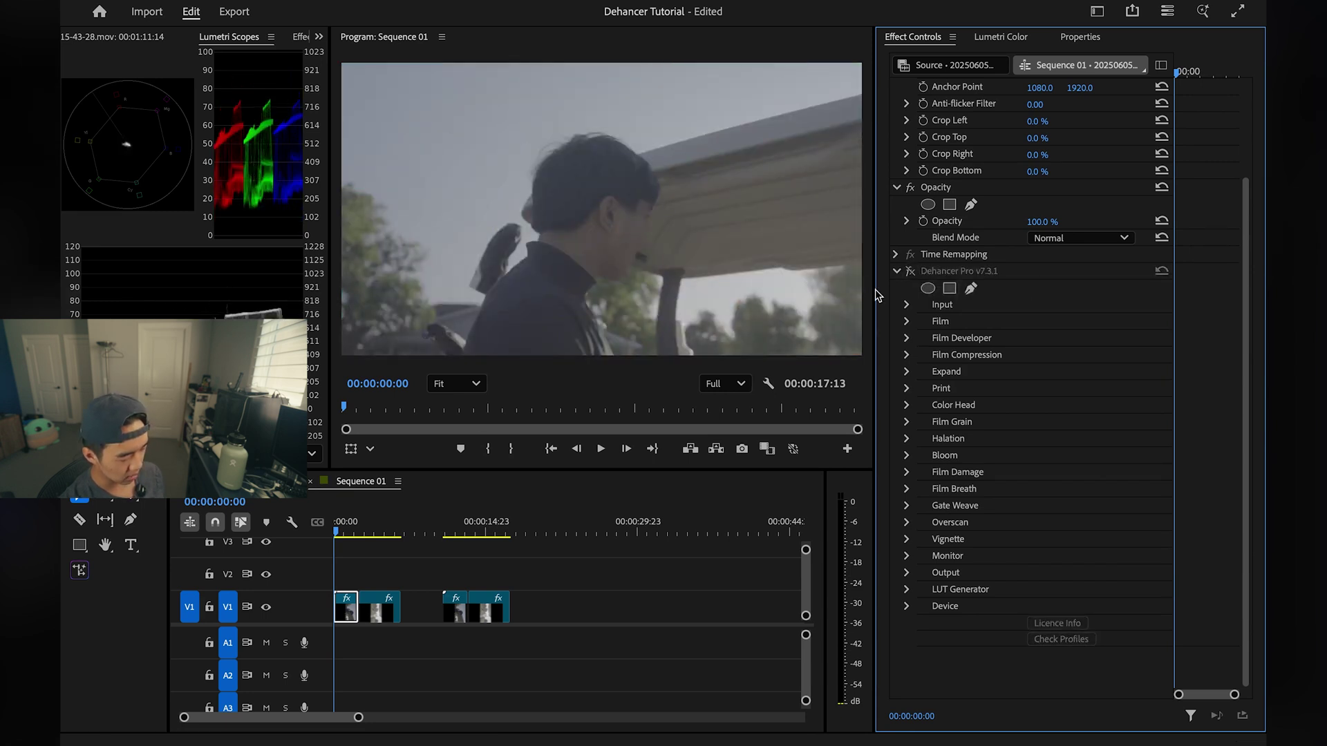
click(910, 272)
key(space)
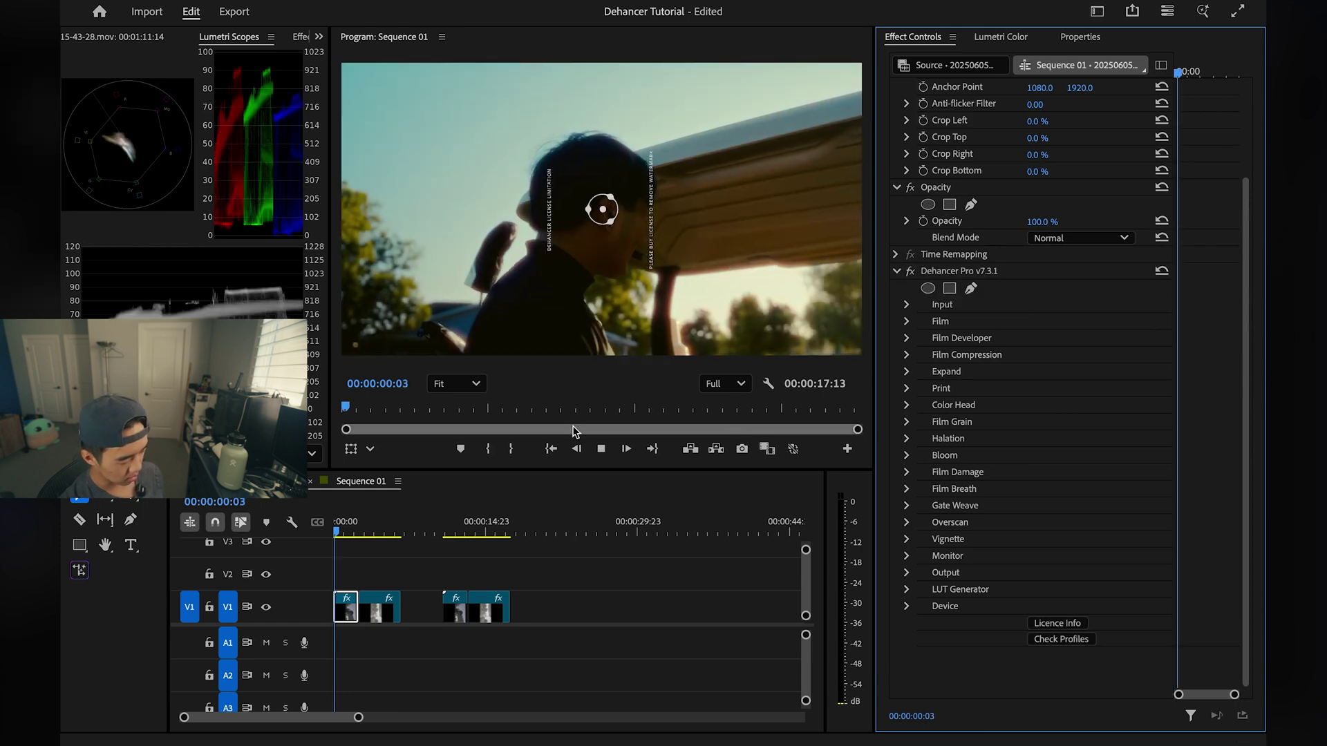
key(space)
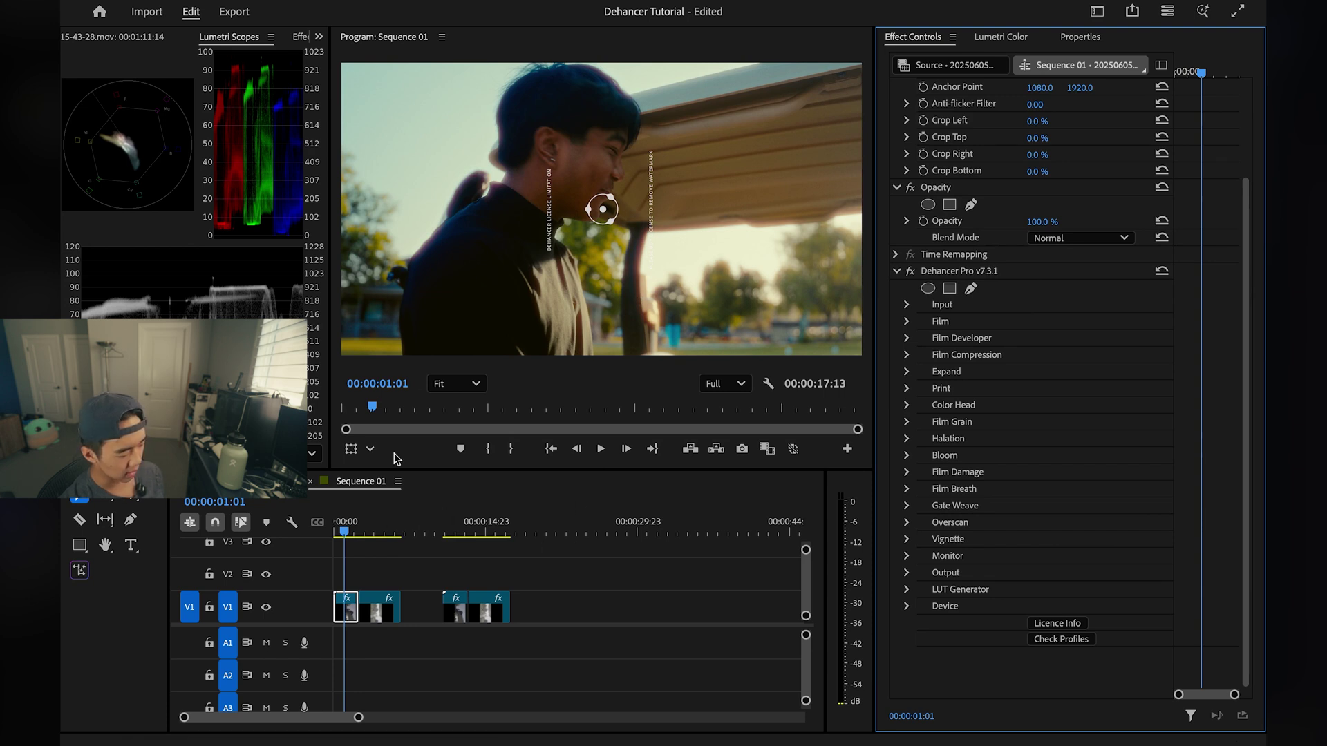
key(space)
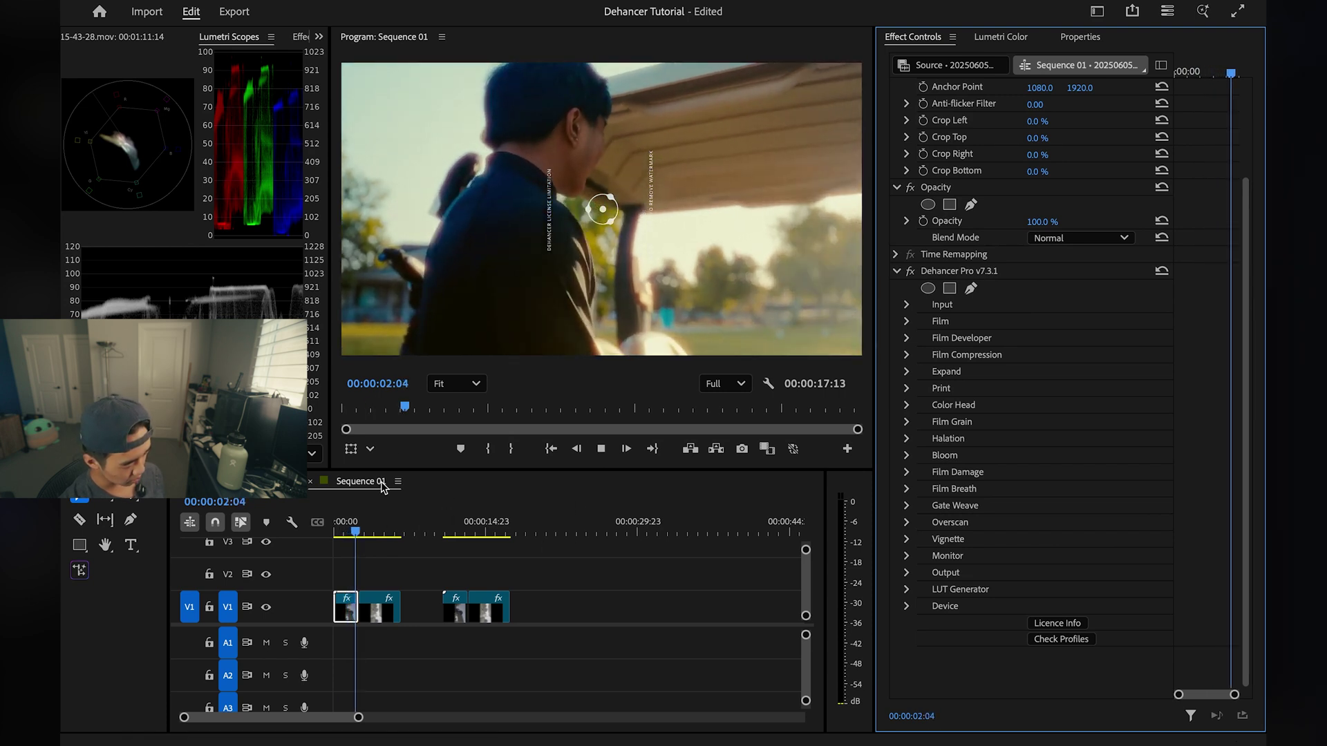
key(space)
click(336, 529)
key(space)
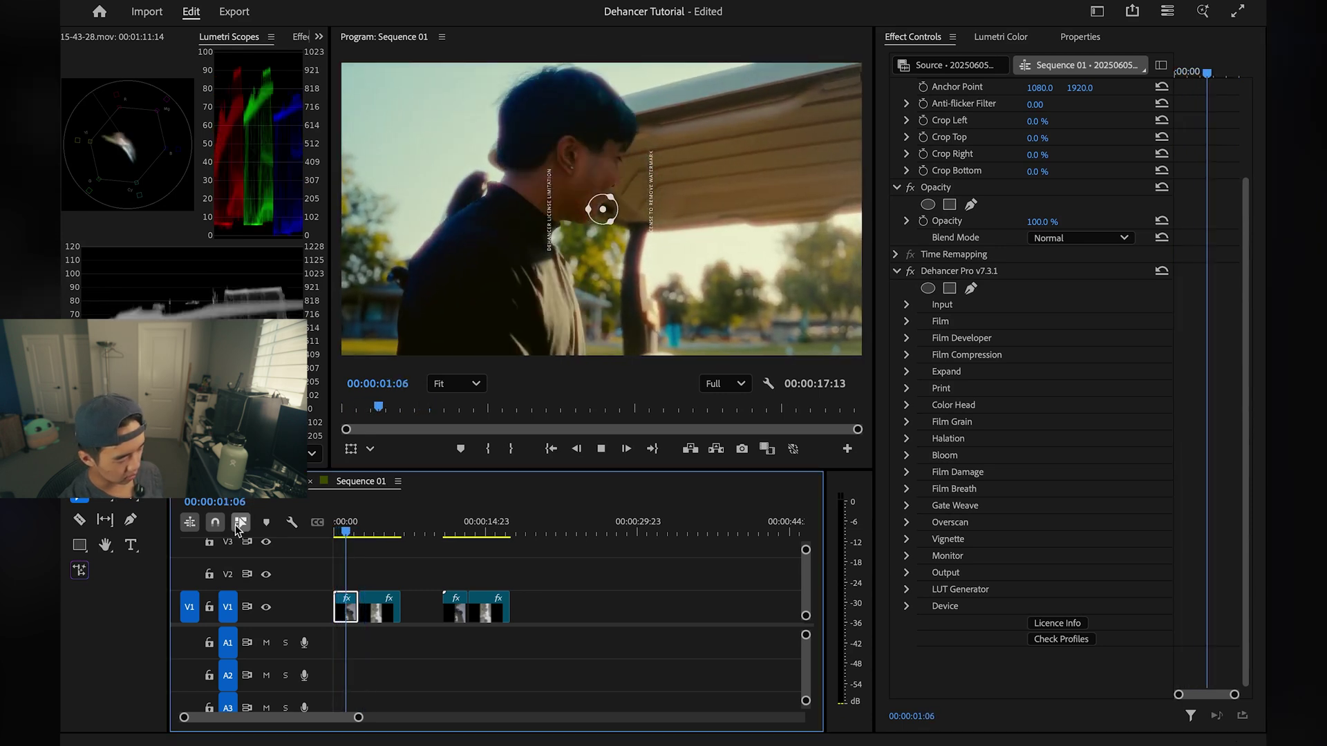
key(space)
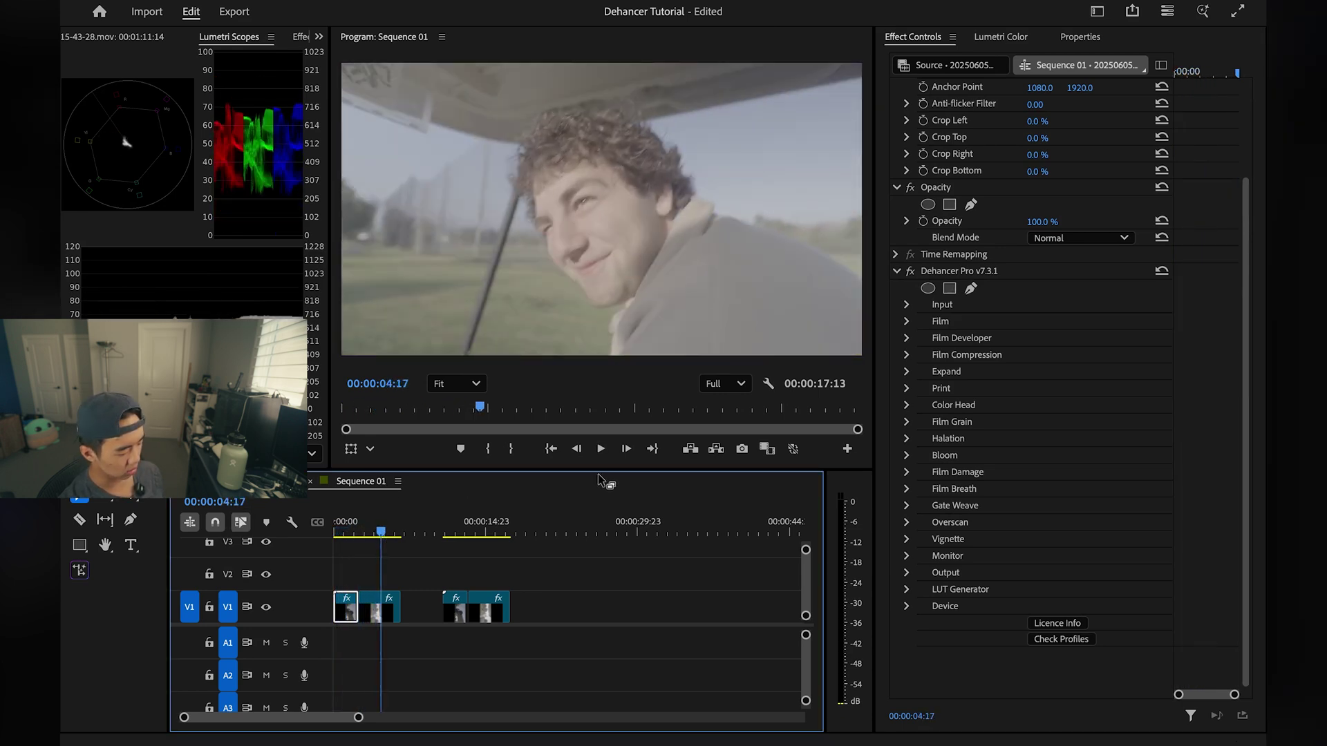
click(981, 274)
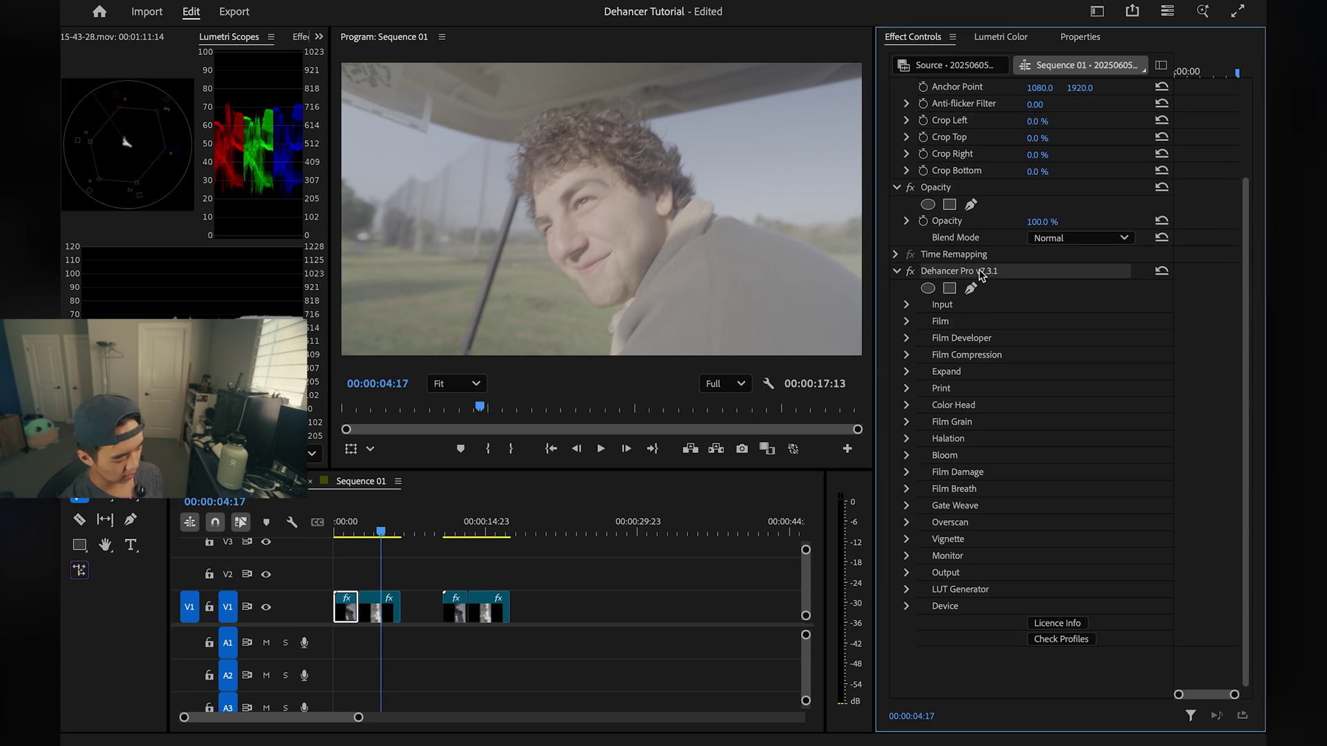
click(382, 608)
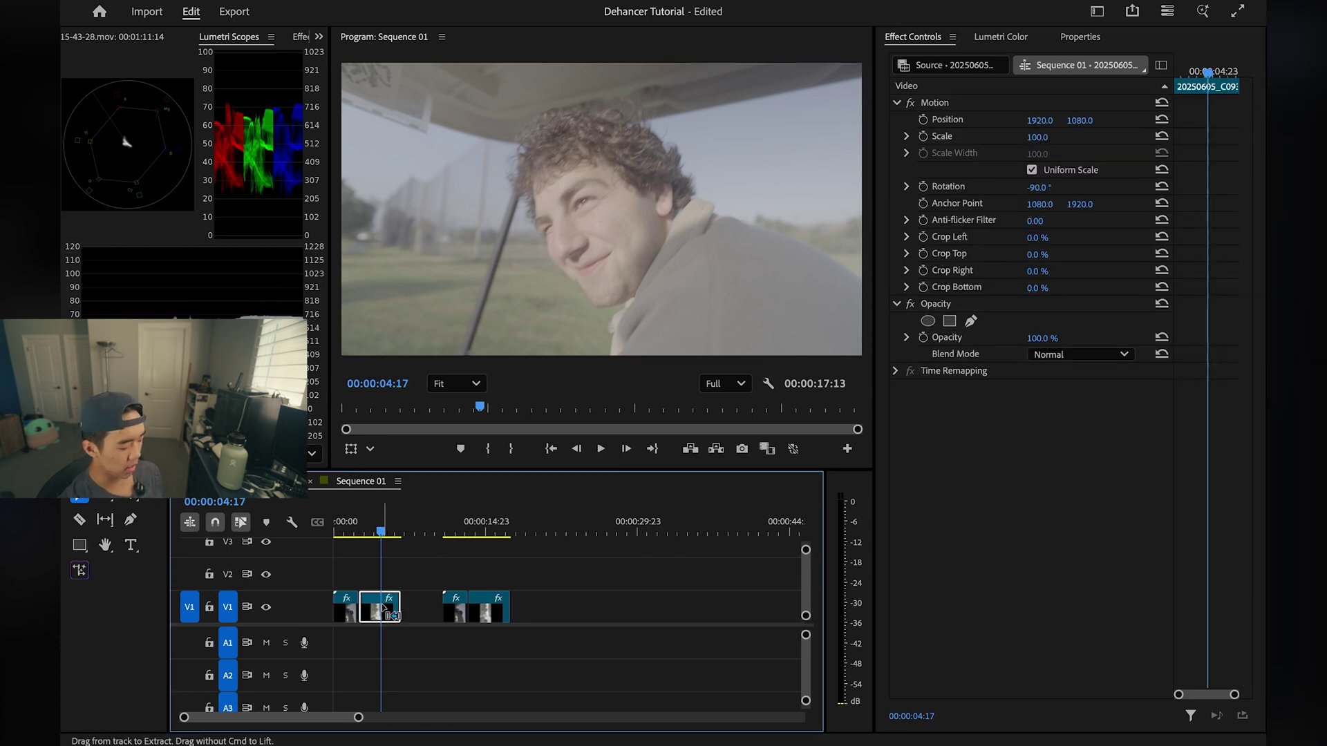
Raise the Dehancer Expand Black Point to 3.0 on the second clip
scroll(949, 484, down, 3)
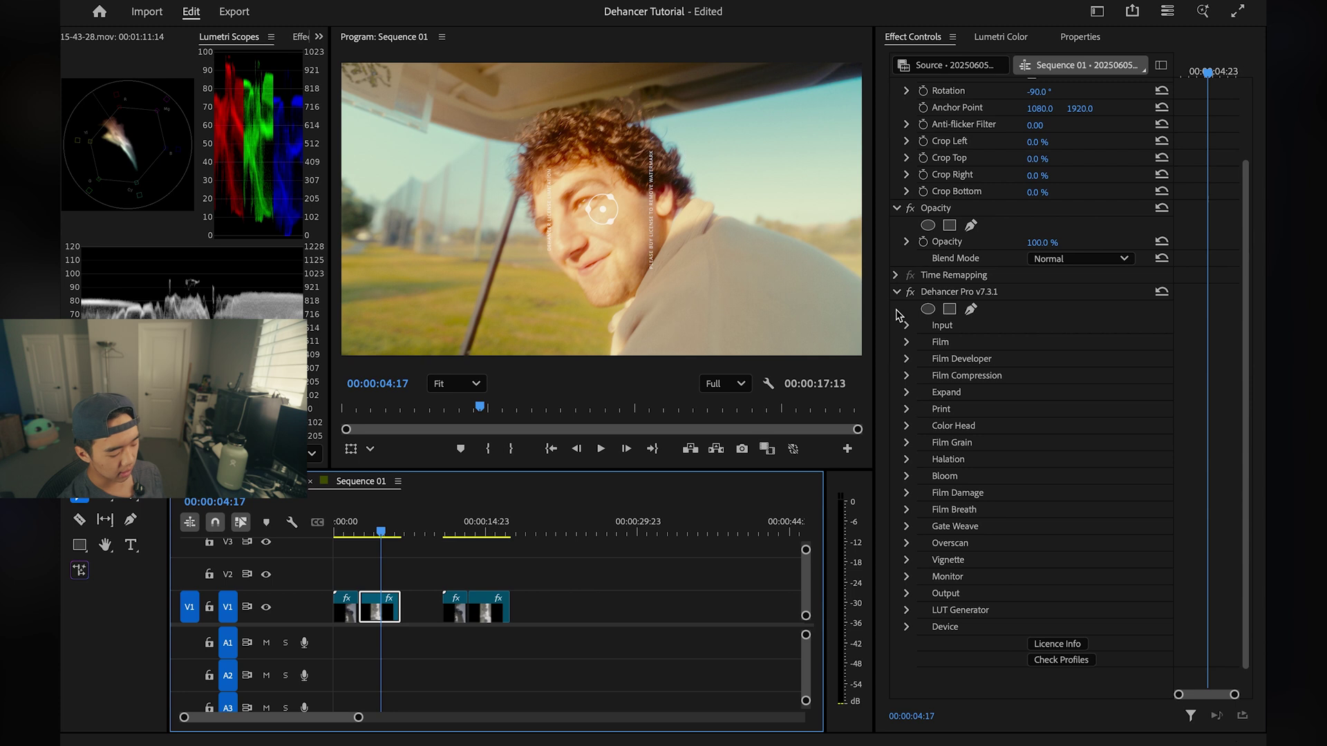
click(907, 394)
click(920, 409)
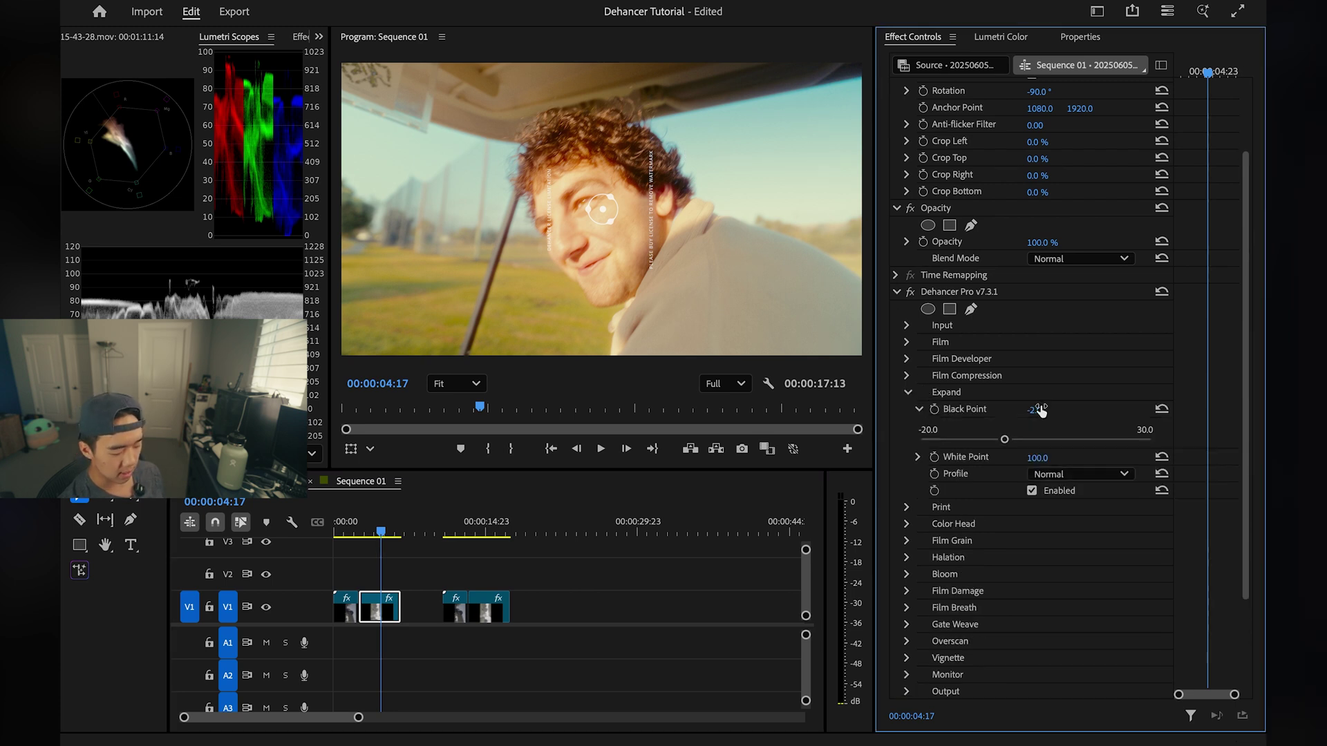
drag(1034, 410, 1055, 410)
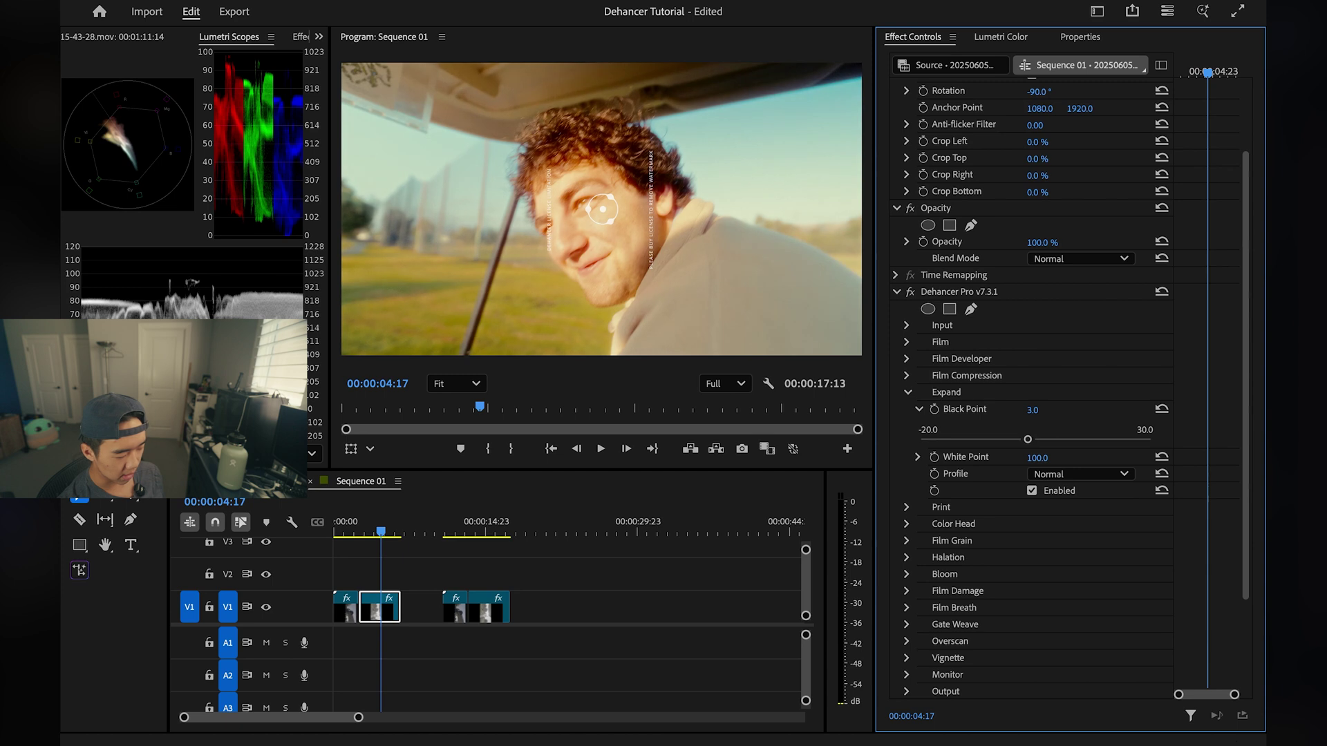
click(908, 392)
Toggle Film Compression off and back on to compare the look
click(907, 376)
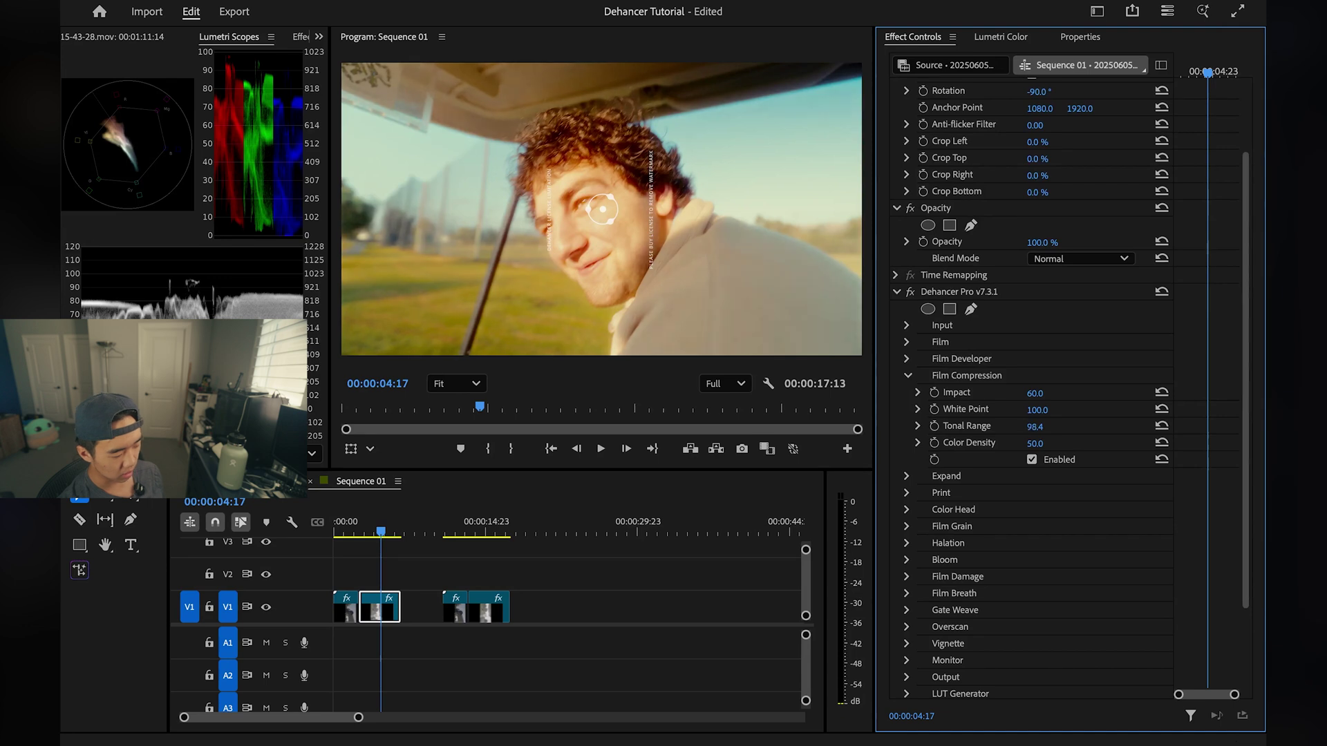
click(1032, 460)
click(1032, 460)
click(908, 376)
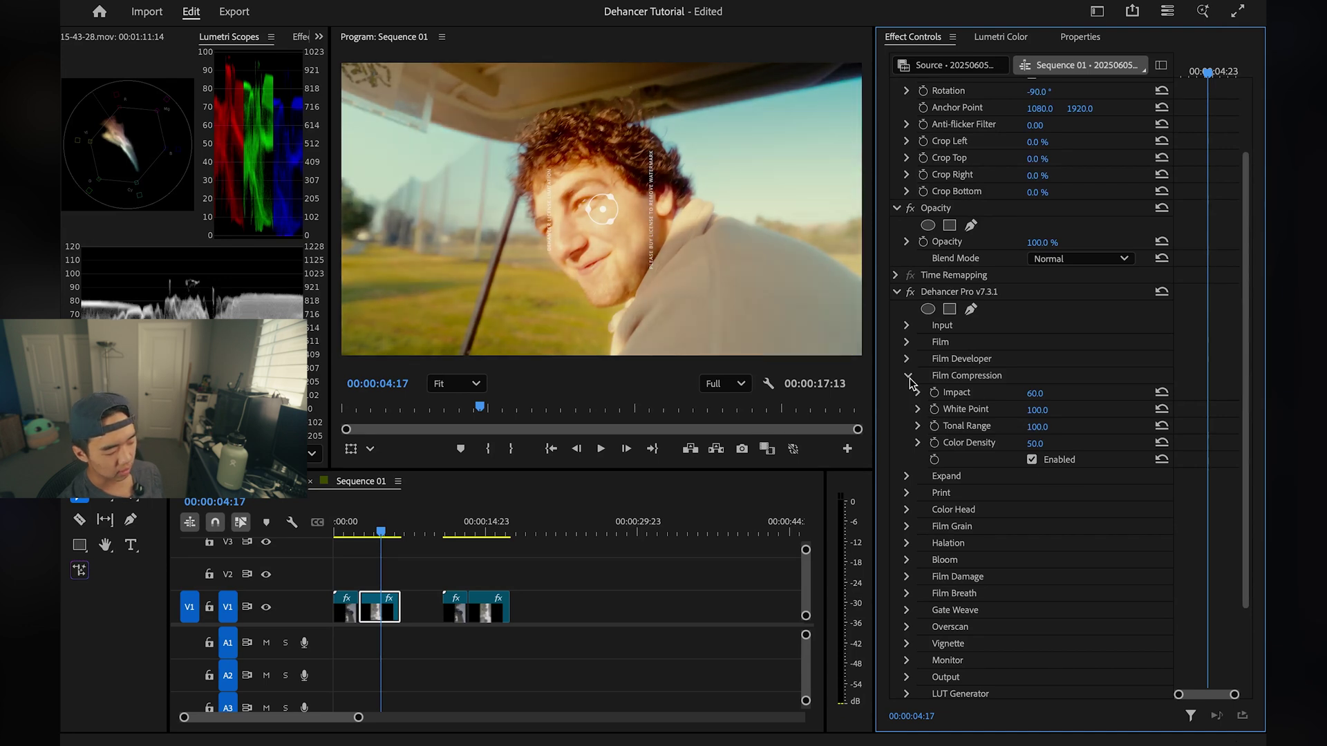